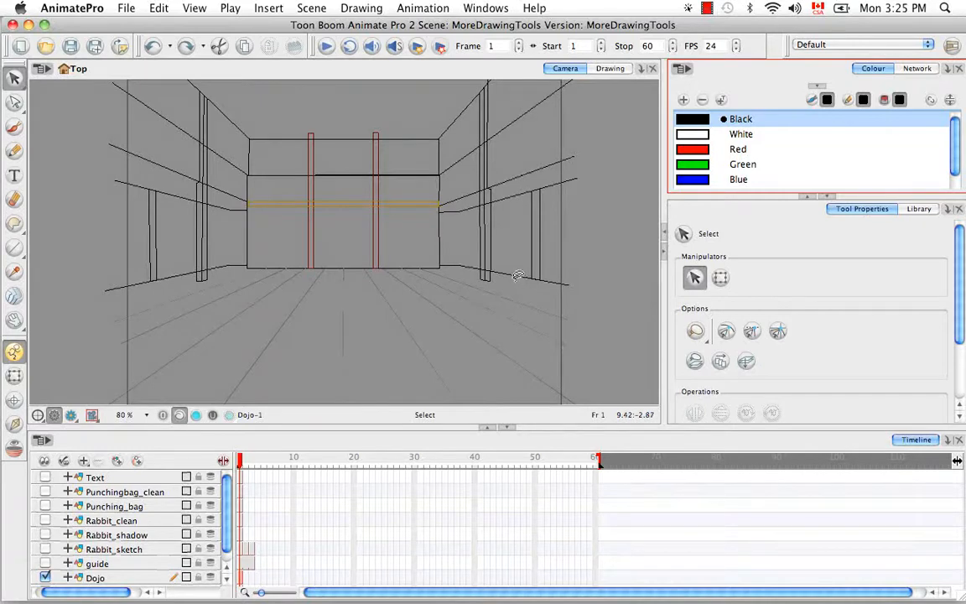
Look through the Drawing menu without running a command, then zoom and pan onto the back wall's black line.
{"action": "left_click", "coordinate": [368, 10]}
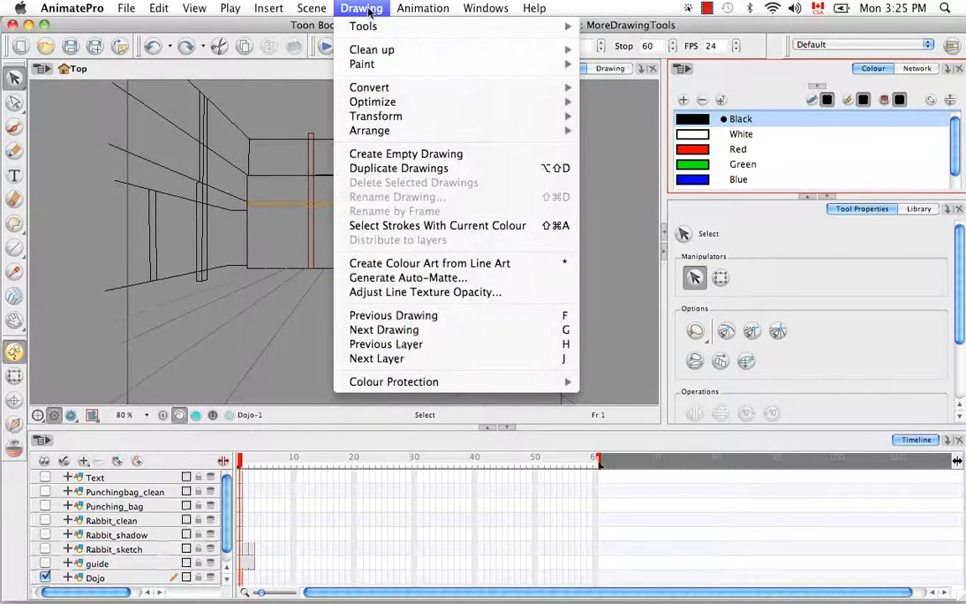
{"action": "mouse_move", "coordinate": [339, 134]}
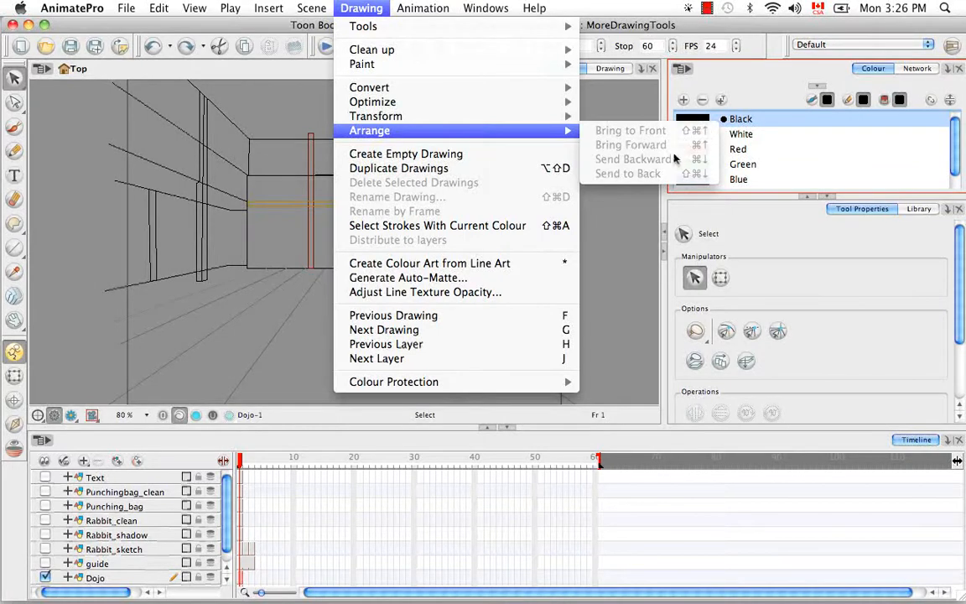
{"action": "left_click", "coordinate": [628, 247]}
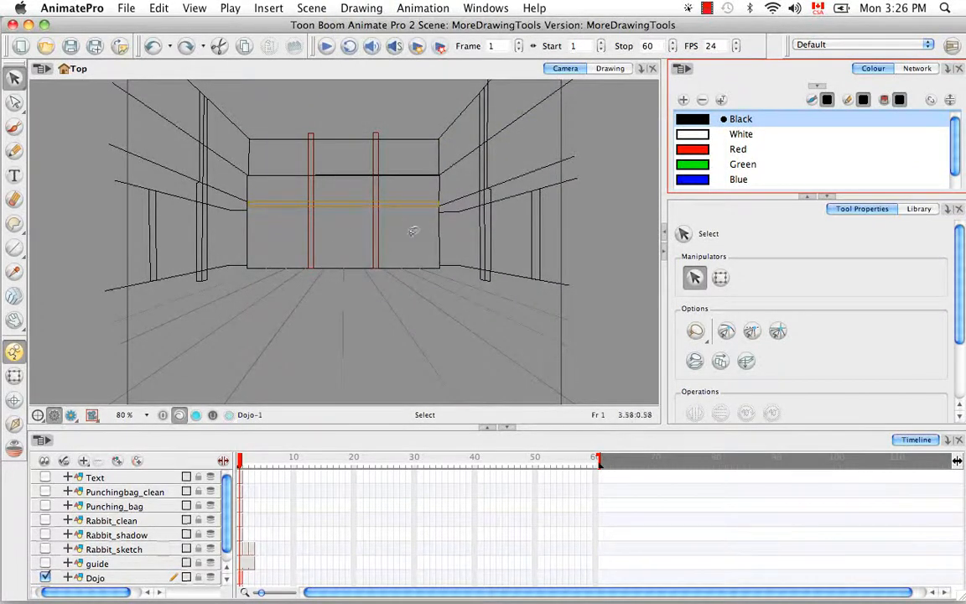
{"action": "key", "text": "super+equal"}
{"action": "key", "text": "super+equal"}
{"action": "key", "text": "super+equal"}
{"action": "key", "text": "super+equal"}
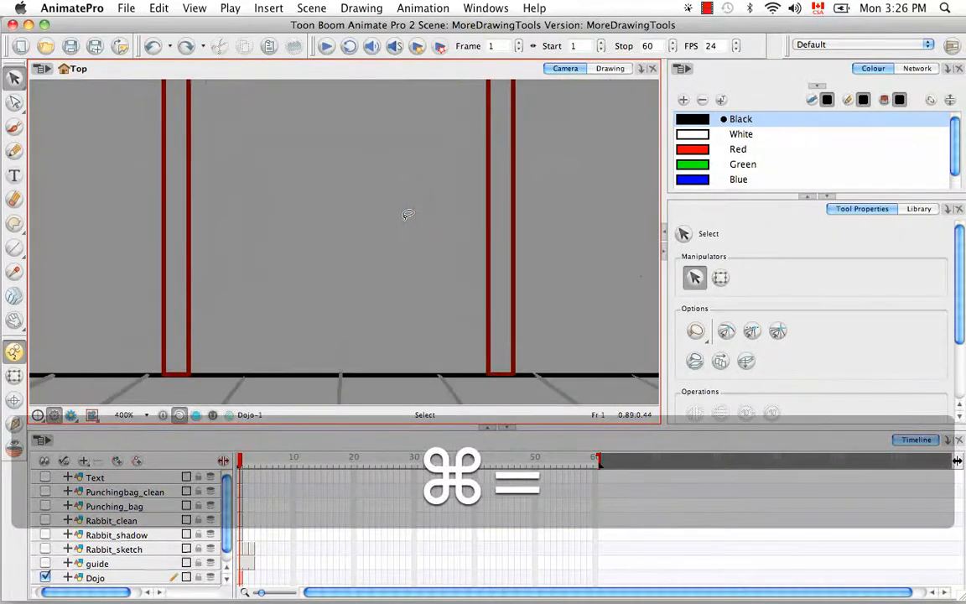
{"action": "key", "text": "space"}
{"action": "left_click_drag", "start_coordinate": [403, 219], "coordinate": [356, 270]}
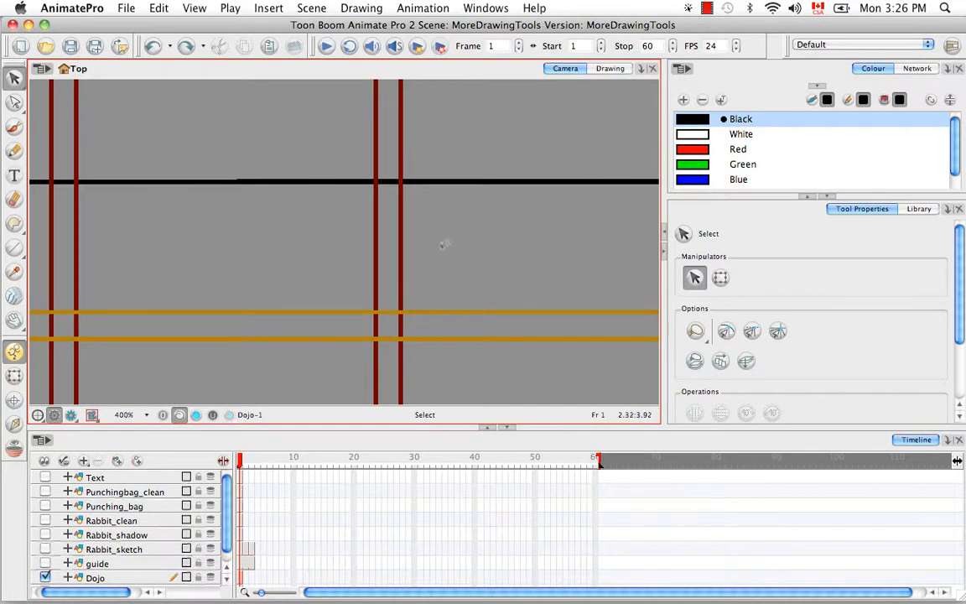
{"action": "key", "text": "space"}
{"action": "left_click_drag", "start_coordinate": [420, 231], "coordinate": [499, 263]}
Bring the black wall line forward two levels in the stacking order.
{"action": "left_click", "coordinate": [403, 211]}
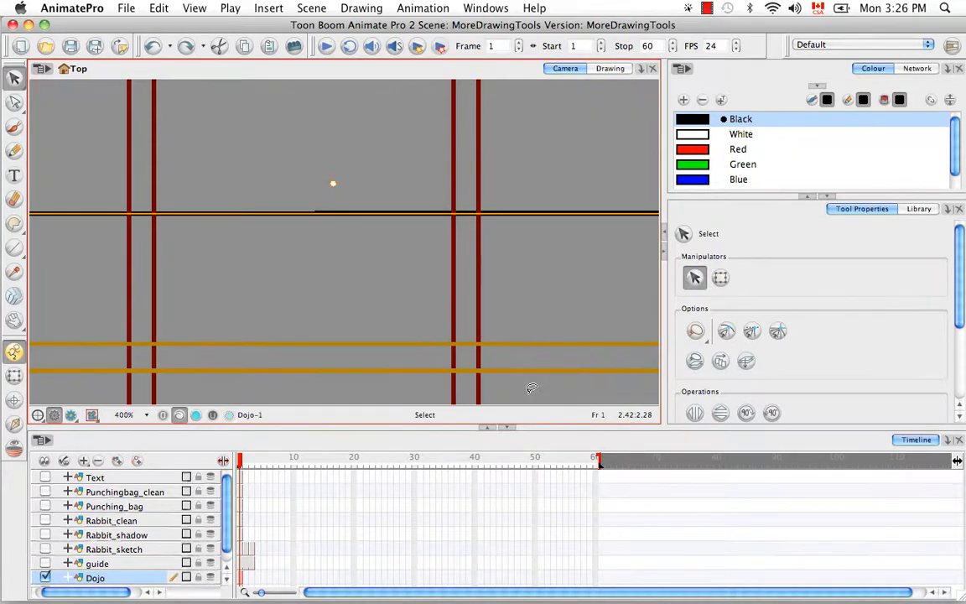
{"action": "key", "text": "super+Up"}
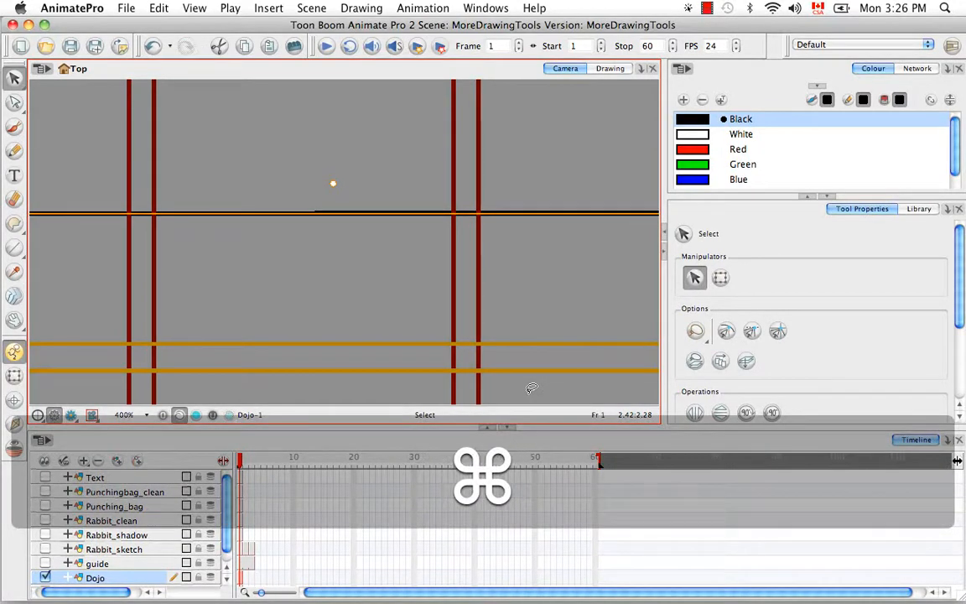
{"action": "key", "text": "super+Up"}
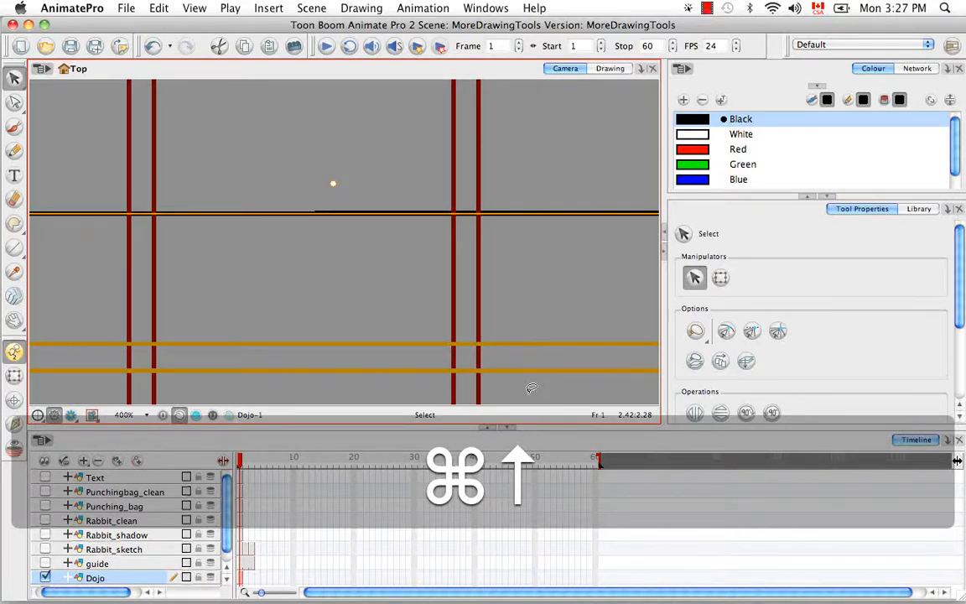
{"action": "left_click", "coordinate": [343, 253]}
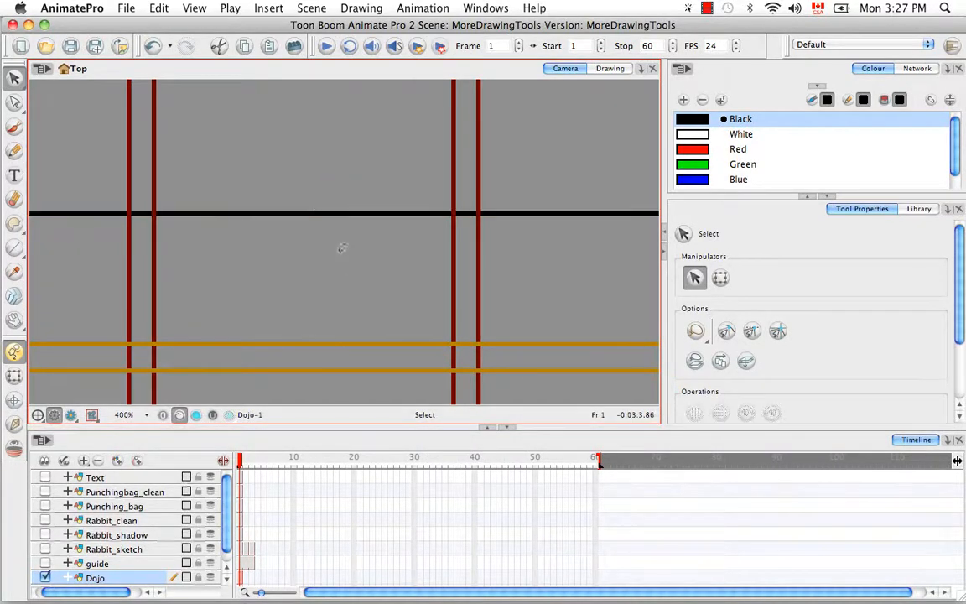
Raise the black line one more level, then send it back one level to compare.
{"action": "left_click", "coordinate": [309, 213]}
{"action": "key", "text": "super+Up"}
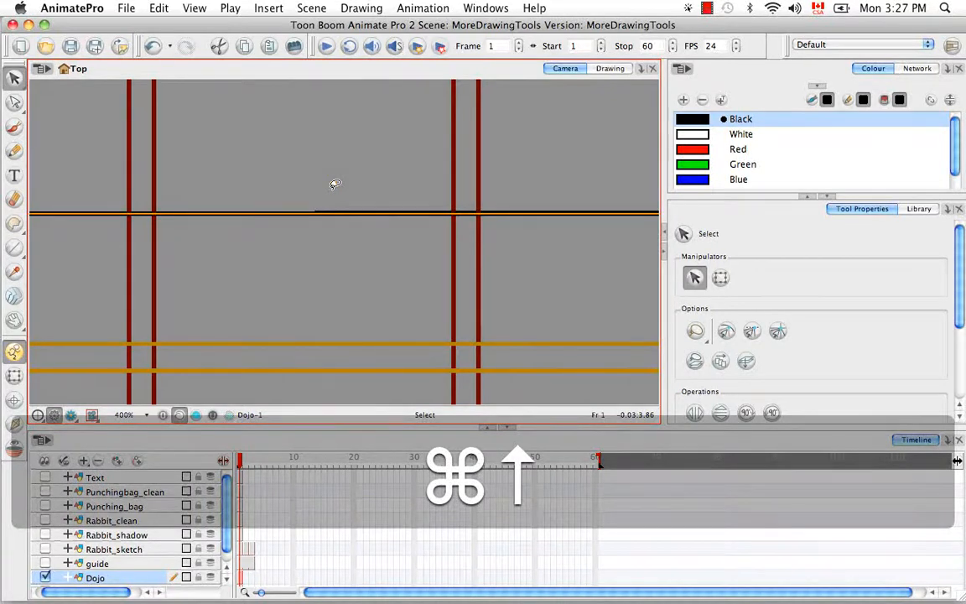
{"action": "left_click", "coordinate": [402, 244]}
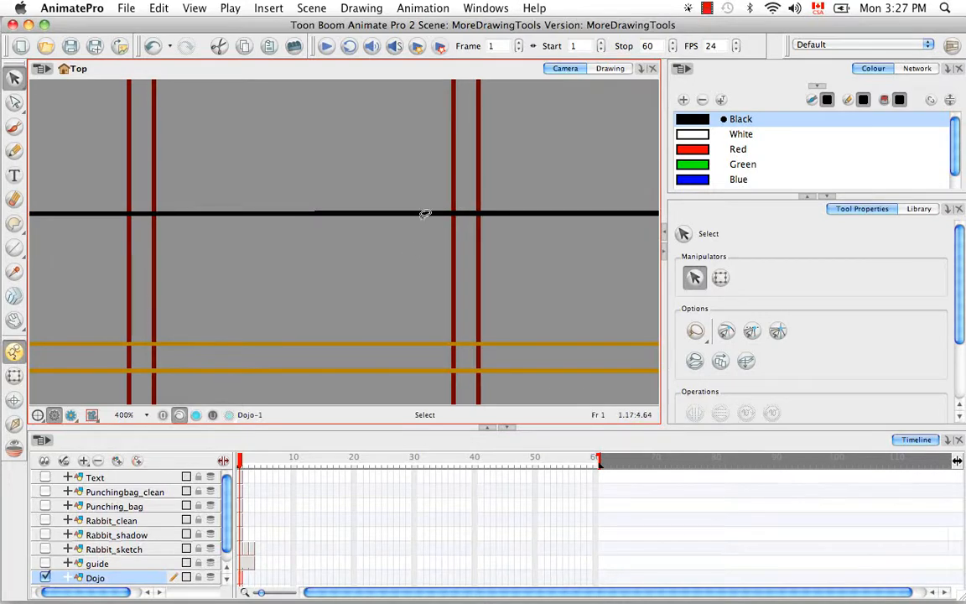
{"action": "left_click", "coordinate": [353, 212]}
{"action": "key", "text": "super+Down"}
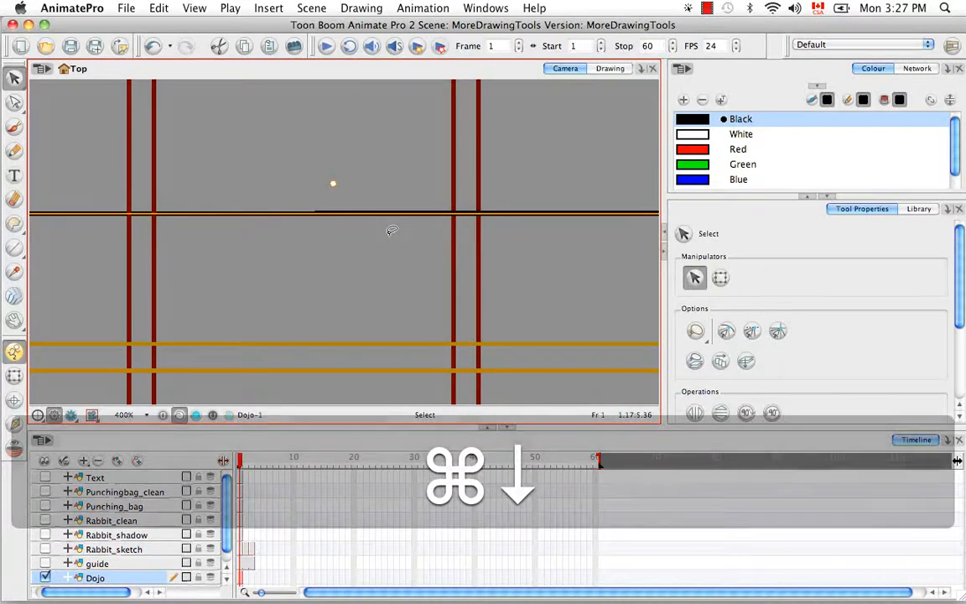
{"action": "left_click", "coordinate": [258, 261]}
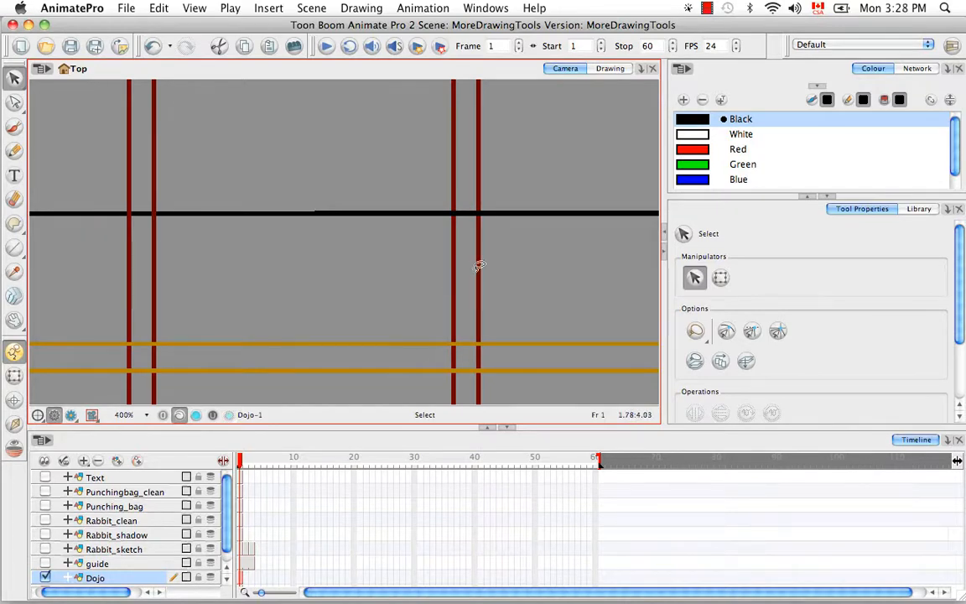
Bring the black wall line forward one level.
{"action": "left_click", "coordinate": [525, 215]}
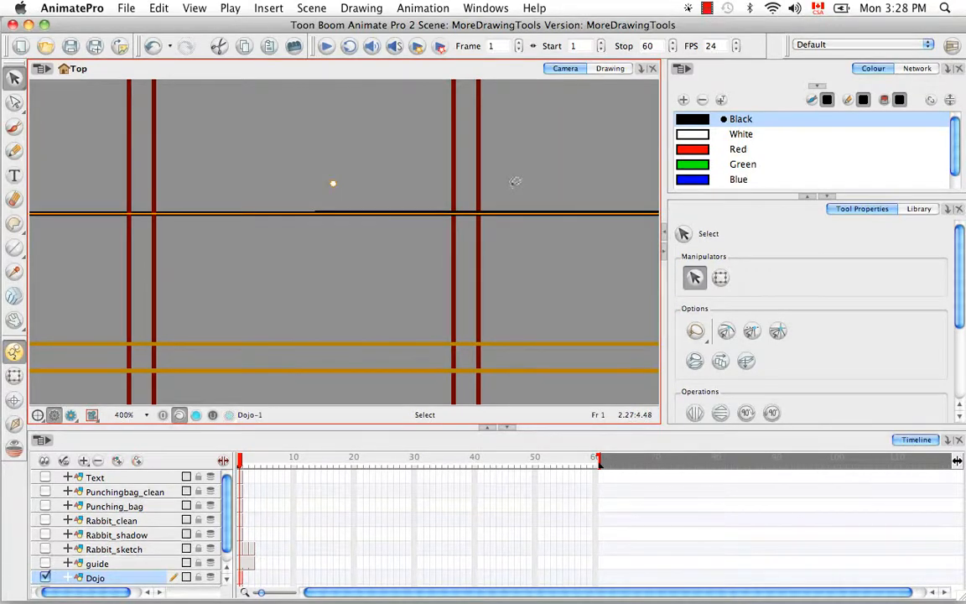
{"action": "key", "text": "super+Up"}
{"action": "left_click", "coordinate": [517, 269]}
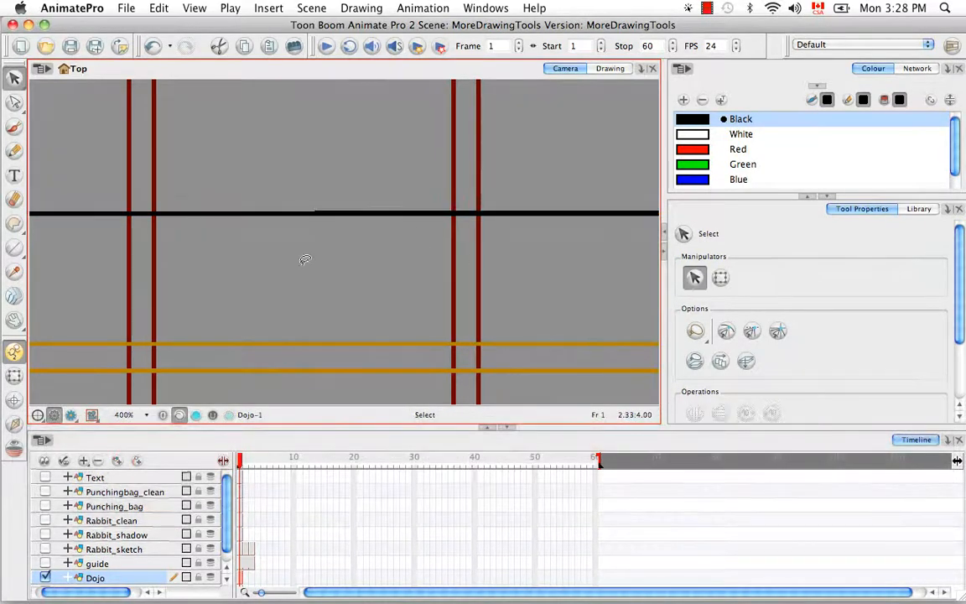
Bring the two orange rope lines to the very front with Shift+Cmd+Up.
{"action": "key", "text": "space"}
{"action": "left_click_drag", "start_coordinate": [371, 309], "coordinate": [393, 224]}
{"action": "left_click", "coordinate": [387, 295]}
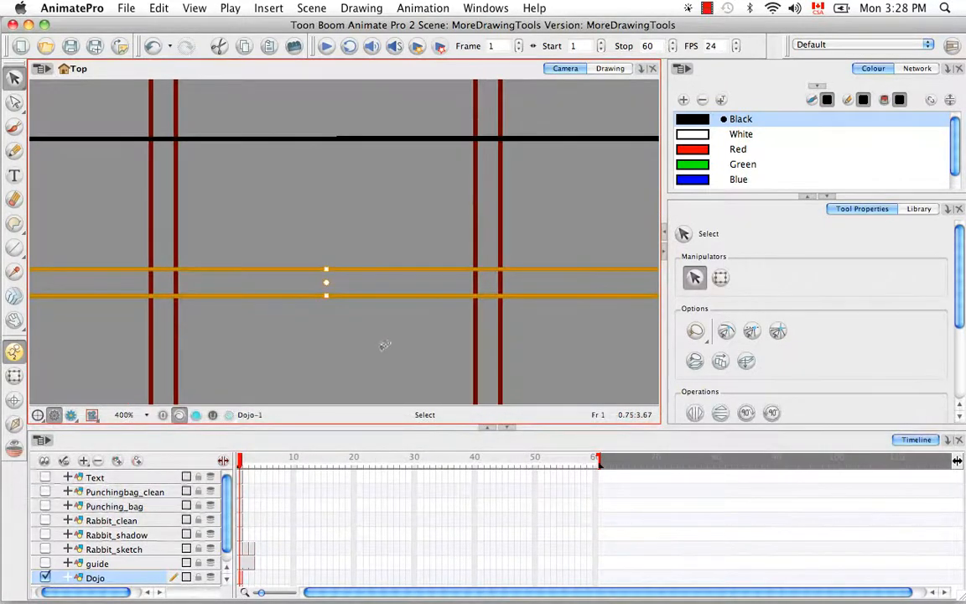
{"action": "key", "text": "super"}
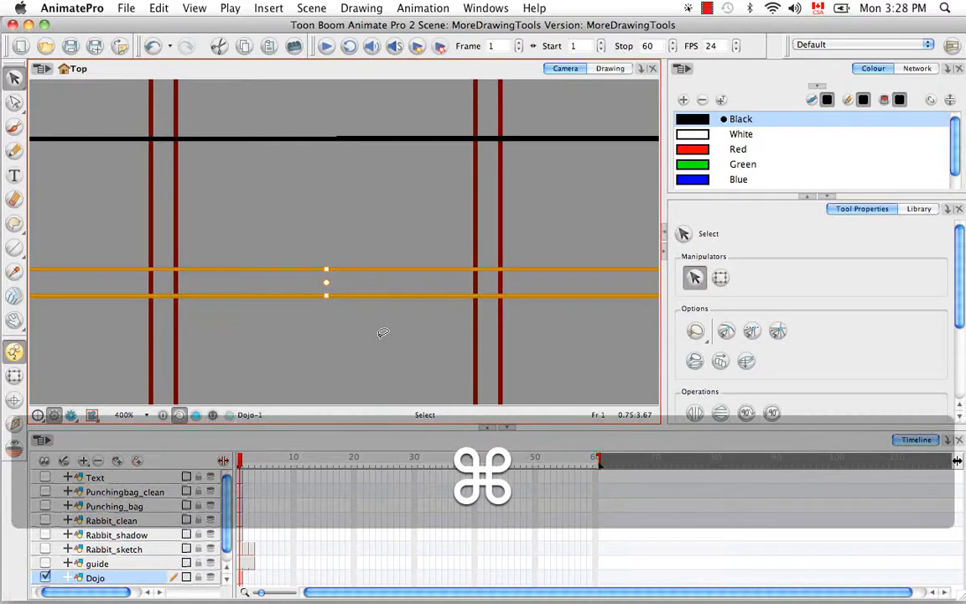
{"action": "key", "text": "shift"}
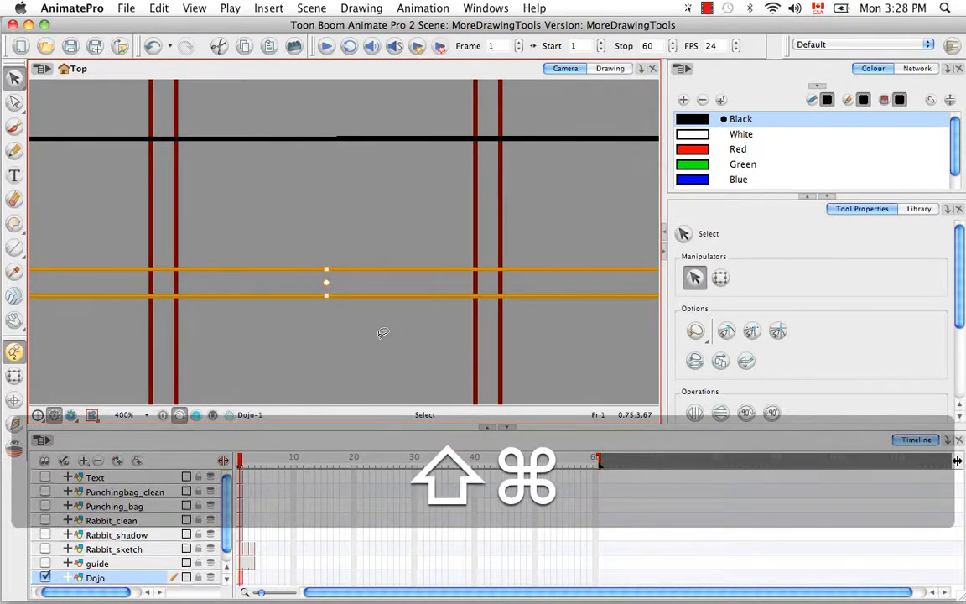
{"action": "key", "text": "shift+super+Up"}
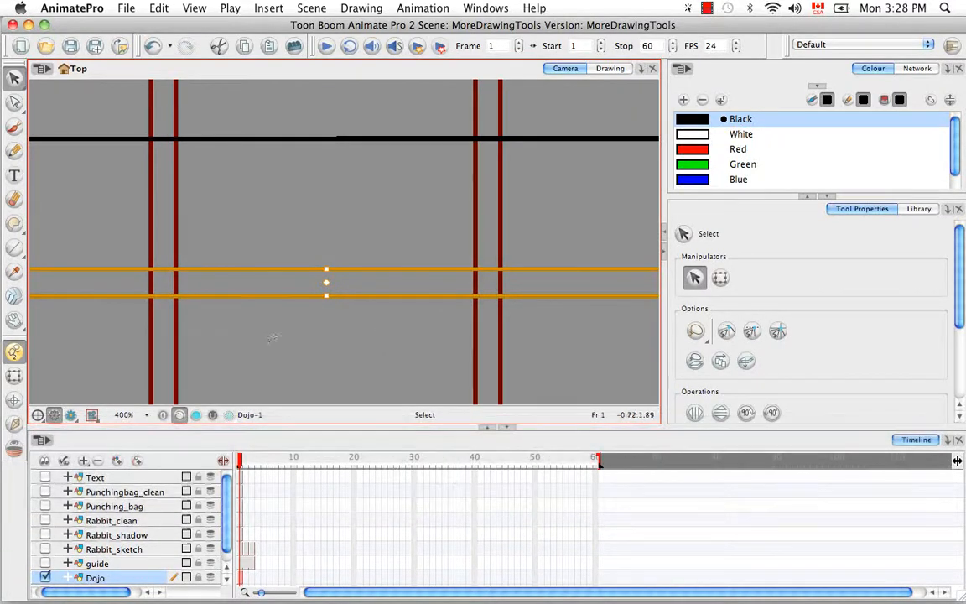
{"action": "left_click", "coordinate": [275, 333]}
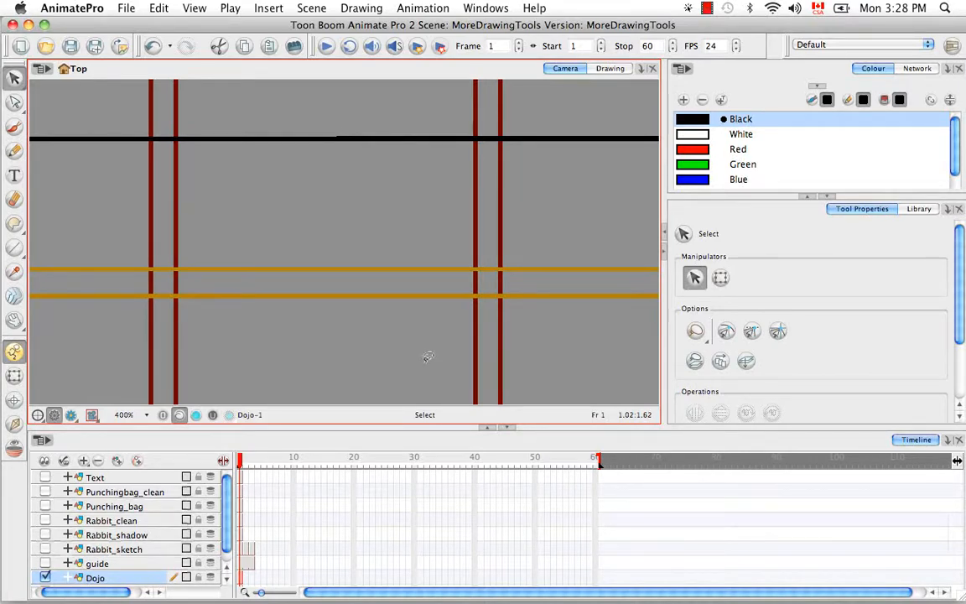
Send the orange rope lines to the back, behind the red posts.
{"action": "left_click", "coordinate": [383, 269]}
{"action": "key", "text": "shift+super+Down"}
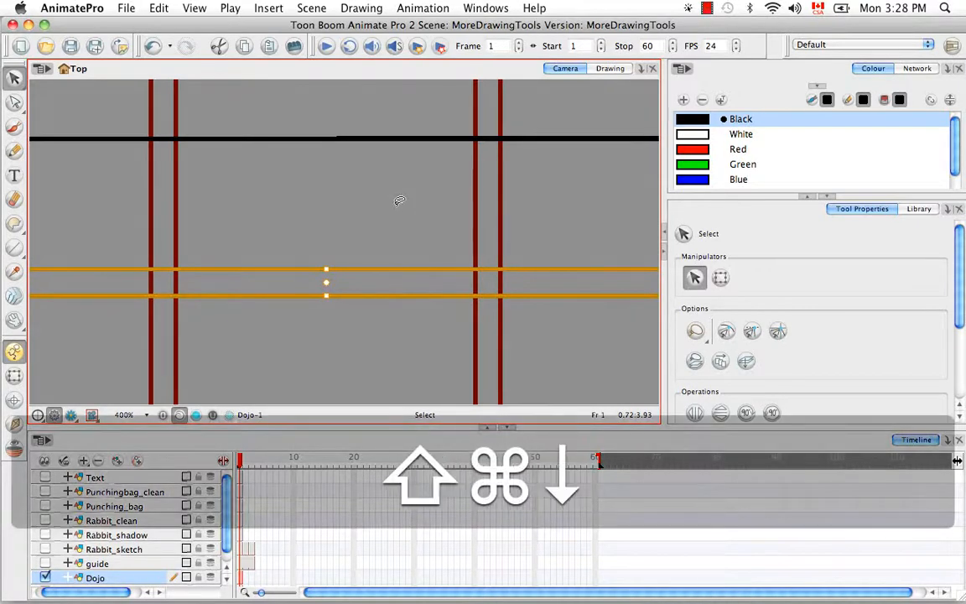
{"action": "mouse_move", "coordinate": [267, 321]}
{"action": "left_mouse_down"}
{"action": "mouse_move", "coordinate": [140, 285]}
{"action": "mouse_move", "coordinate": [529, 245]}
{"action": "left_mouse_up"}
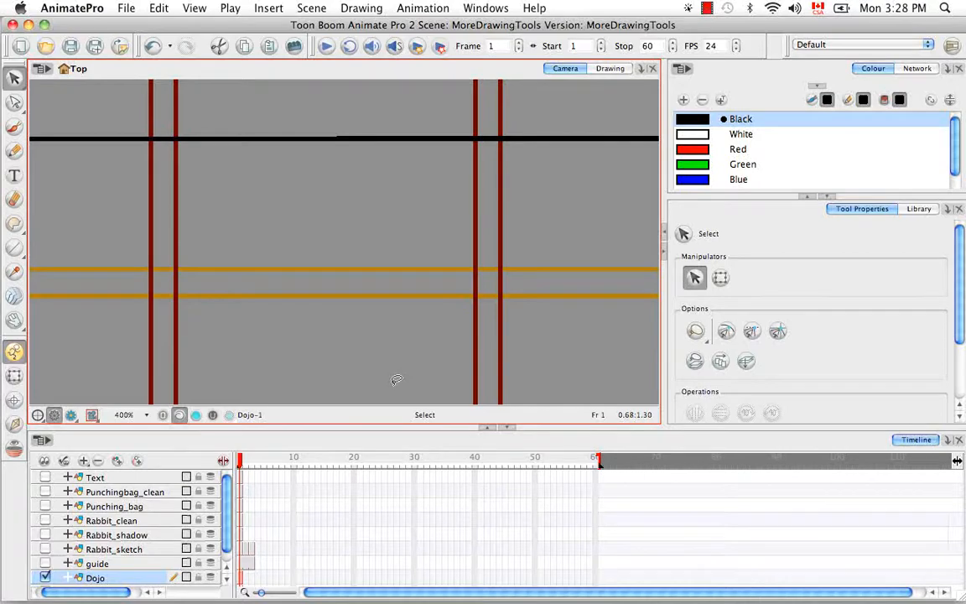
{"action": "key", "text": "super+minus"}
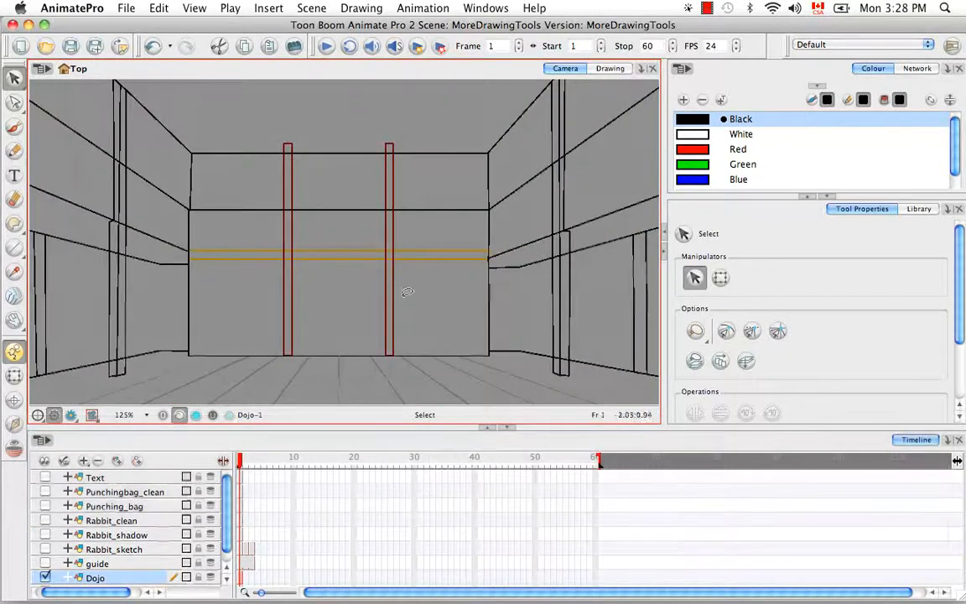
Reset to the default full-set framing, check the Drawing menu, and select the orange rope strokes.
{"action": "key", "text": "space"}
{"action": "key", "text": "shift+m"}
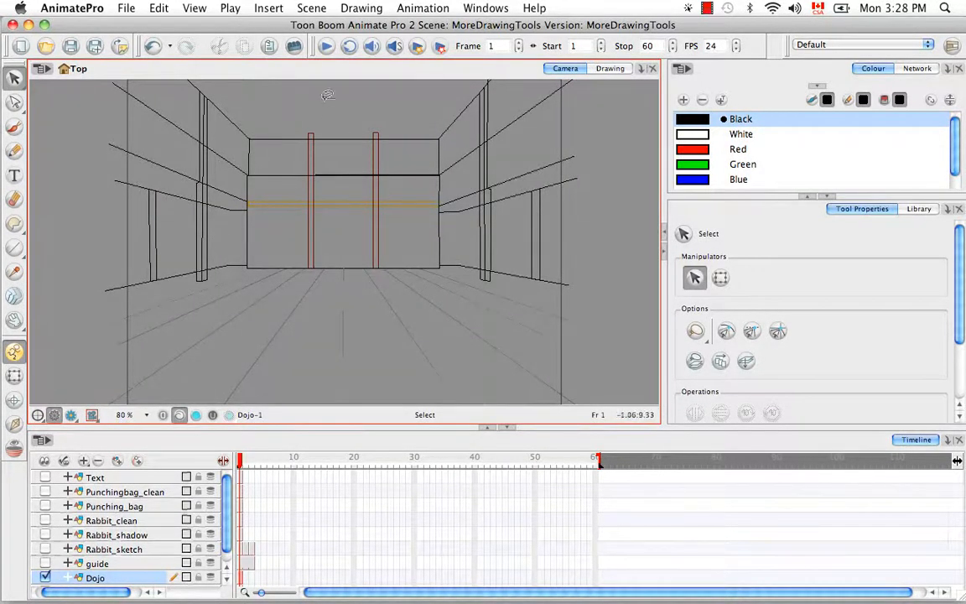
{"action": "left_click", "coordinate": [374, 10]}
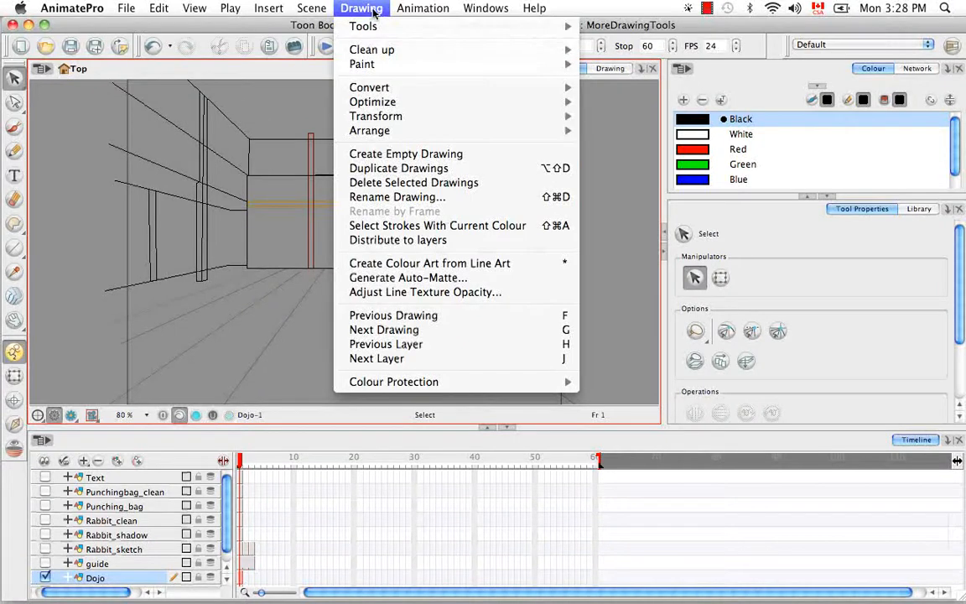
{"action": "mouse_move", "coordinate": [344, 89]}
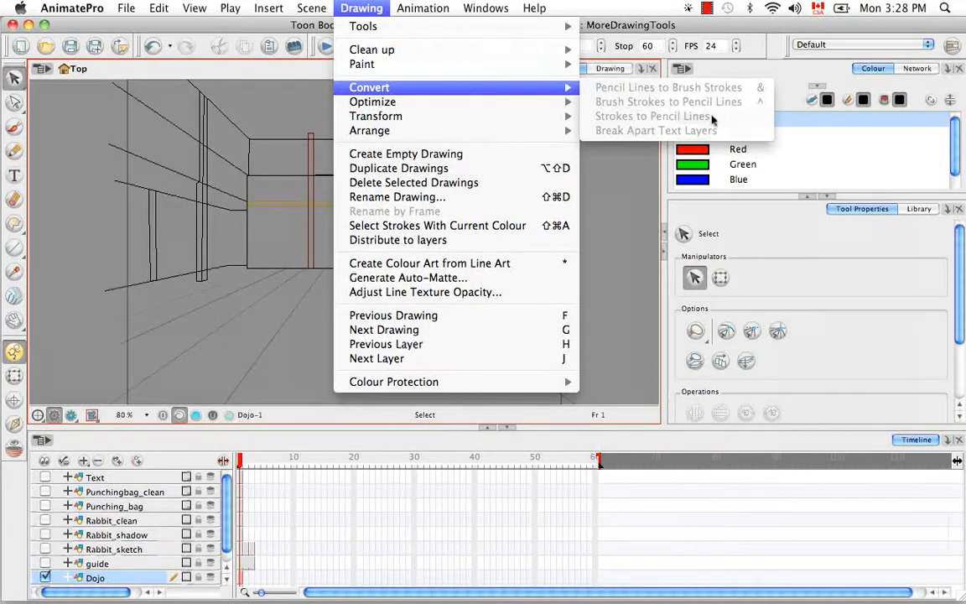
{"action": "left_click", "coordinate": [642, 181]}
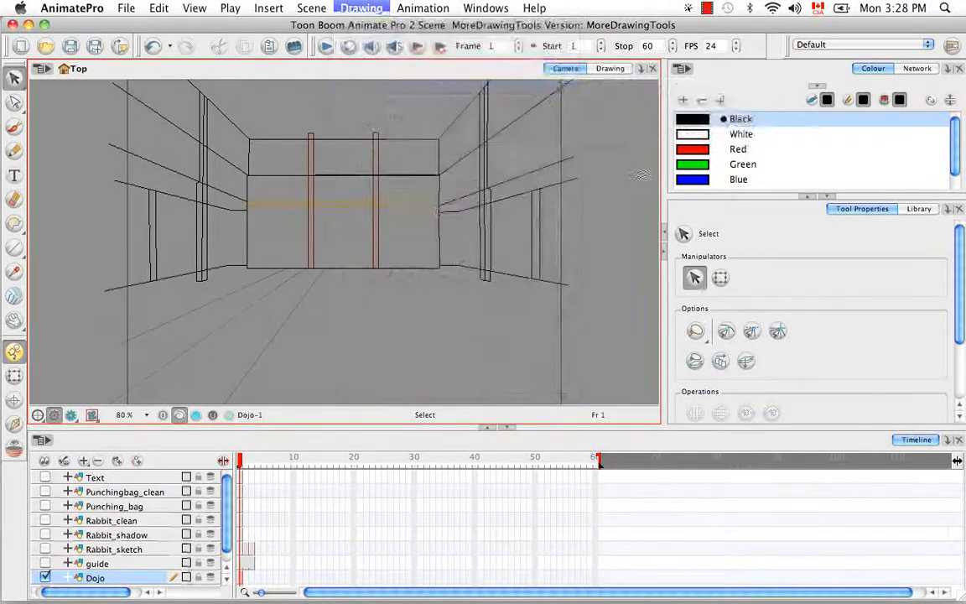
{"action": "left_click", "coordinate": [263, 223]}
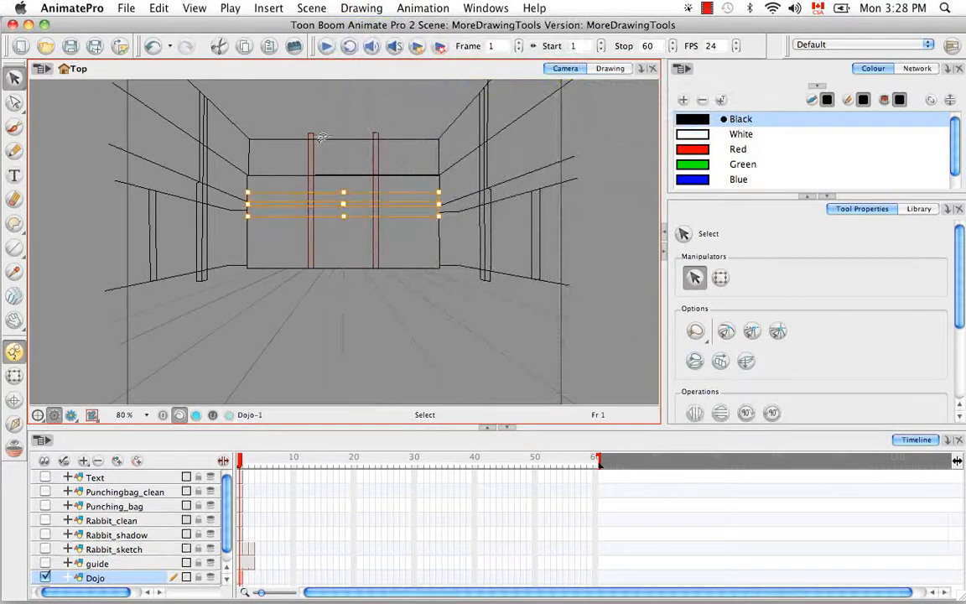
Select an orange rope line and zoom the Camera view from 300% to 600% on the ropes.
{"action": "left_click", "coordinate": [352, 9]}
{"action": "mouse_move", "coordinate": [423, 86]}
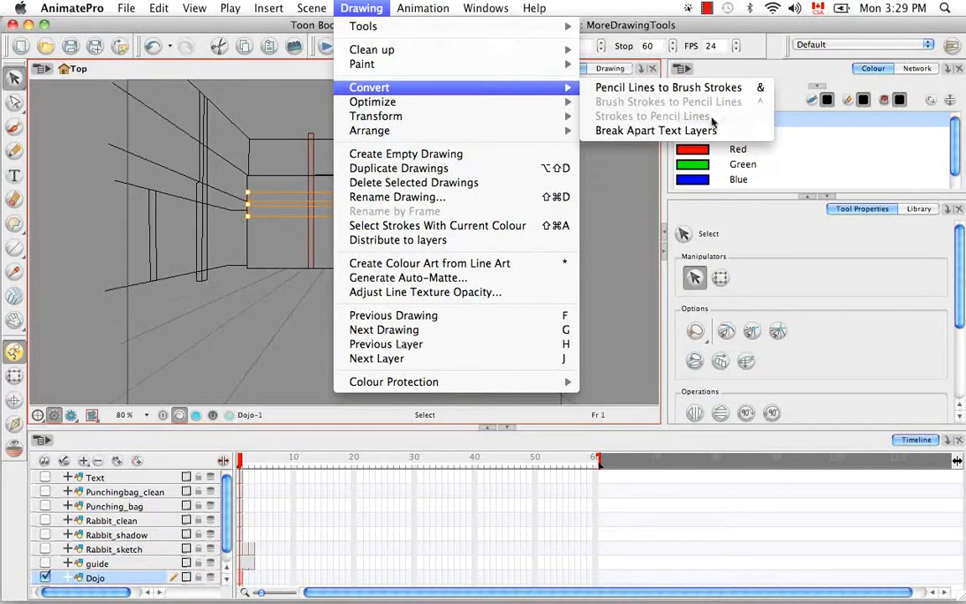
{"action": "left_click", "coordinate": [274, 236]}
{"action": "left_click", "coordinate": [279, 204]}
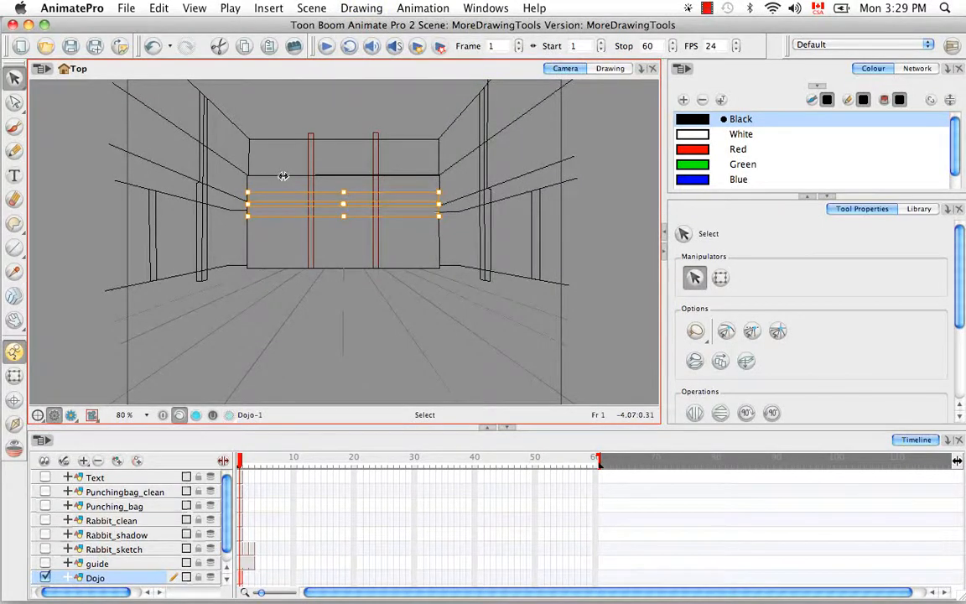
{"action": "key", "text": "super+equal"}
{"action": "key", "text": "super+equal"}
{"action": "key", "text": "super+equal"}
{"action": "key", "text": "super+equal"}
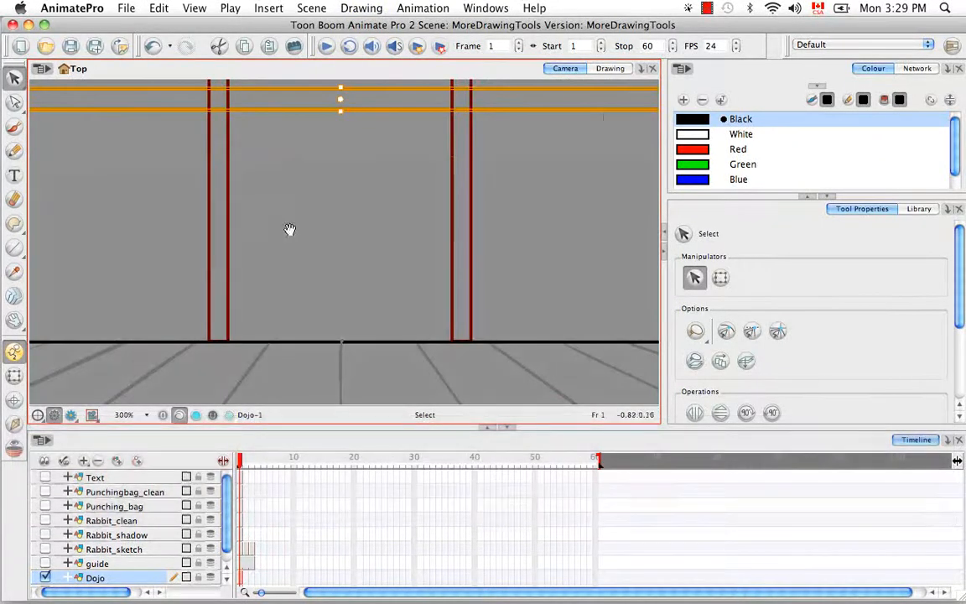
{"action": "left_click_drag", "start_coordinate": [289, 229], "coordinate": [339, 394]}
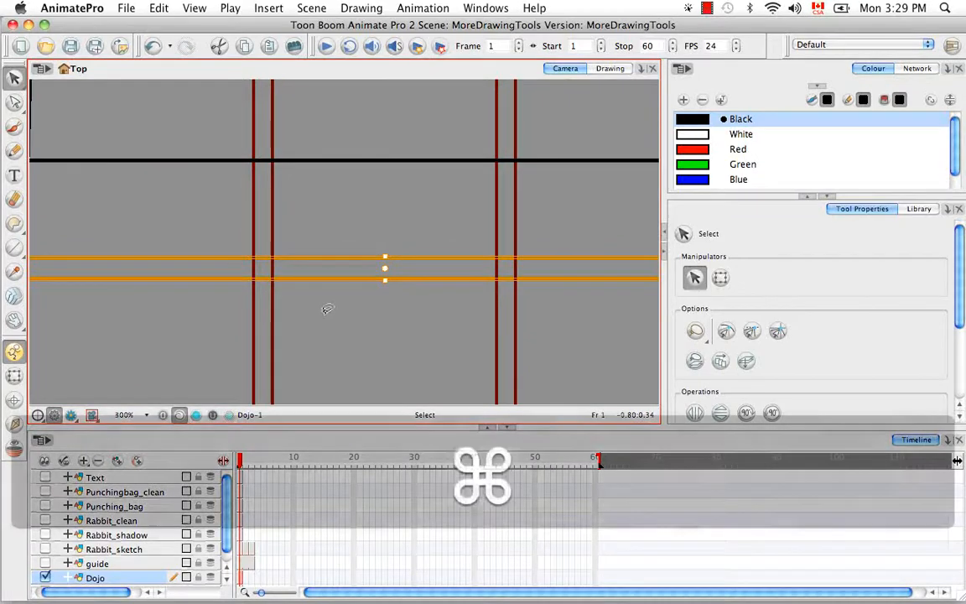
{"action": "key", "text": "super+equal"}
{"action": "key", "text": "super+equal"}
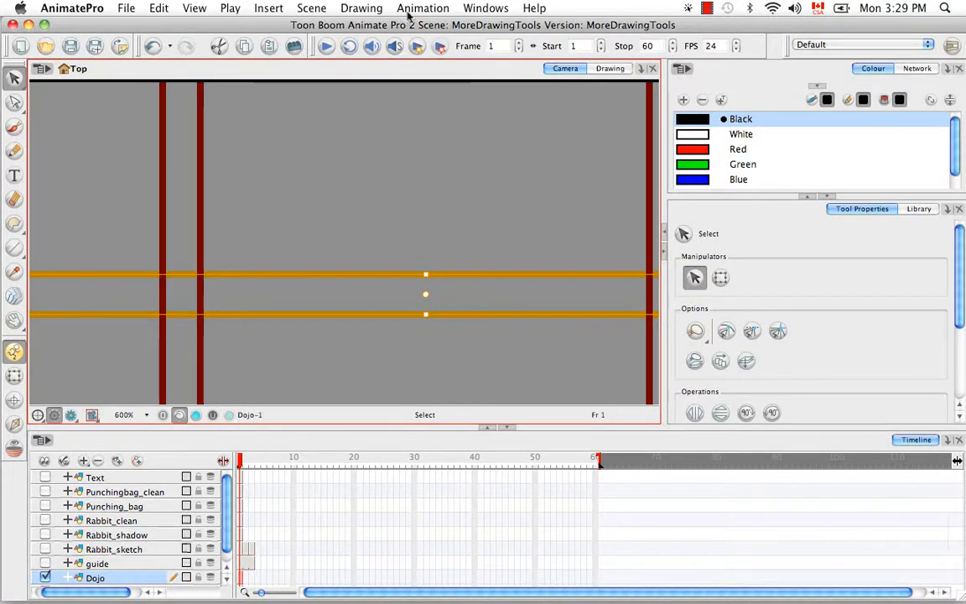
Convert the selected rope pencil lines to brush strokes.
{"action": "left_click", "coordinate": [374, 9]}
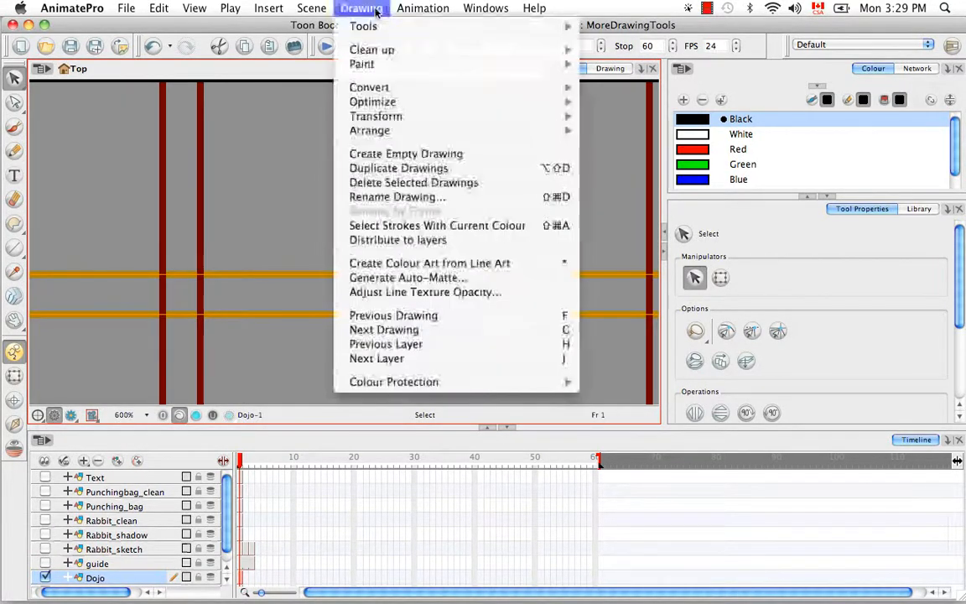
{"action": "mouse_move", "coordinate": [577, 90]}
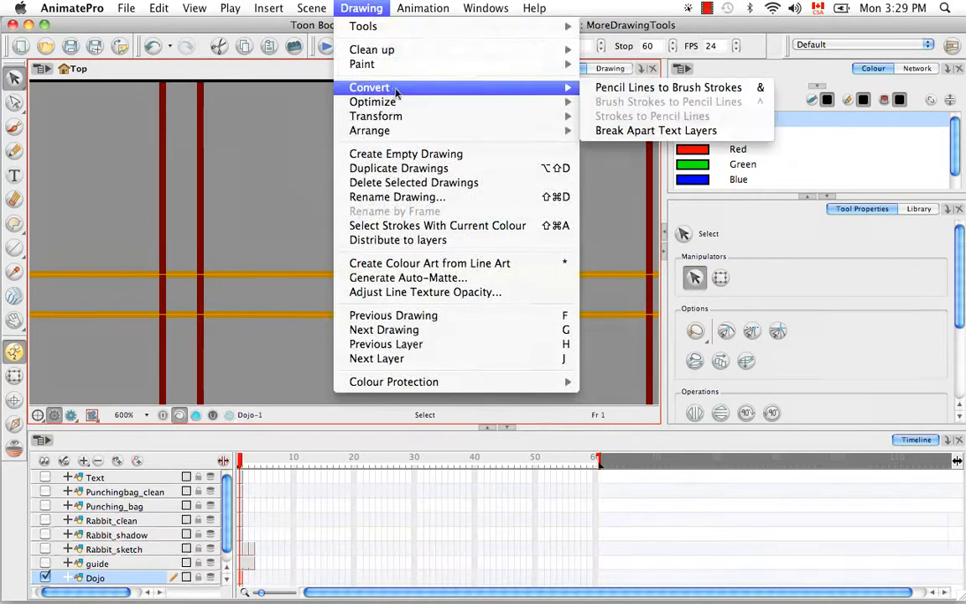
{"action": "left_click", "coordinate": [692, 89]}
{"action": "left_click", "coordinate": [482, 224]}
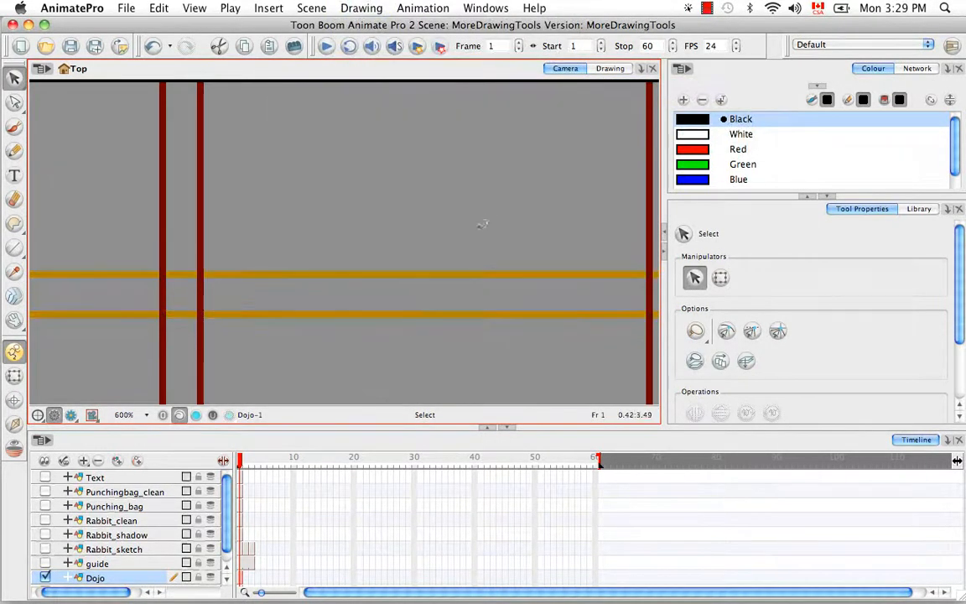
Convert both horizontal rope lines and the piece between the posts to brush strokes.
{"action": "left_click", "coordinate": [375, 273]}
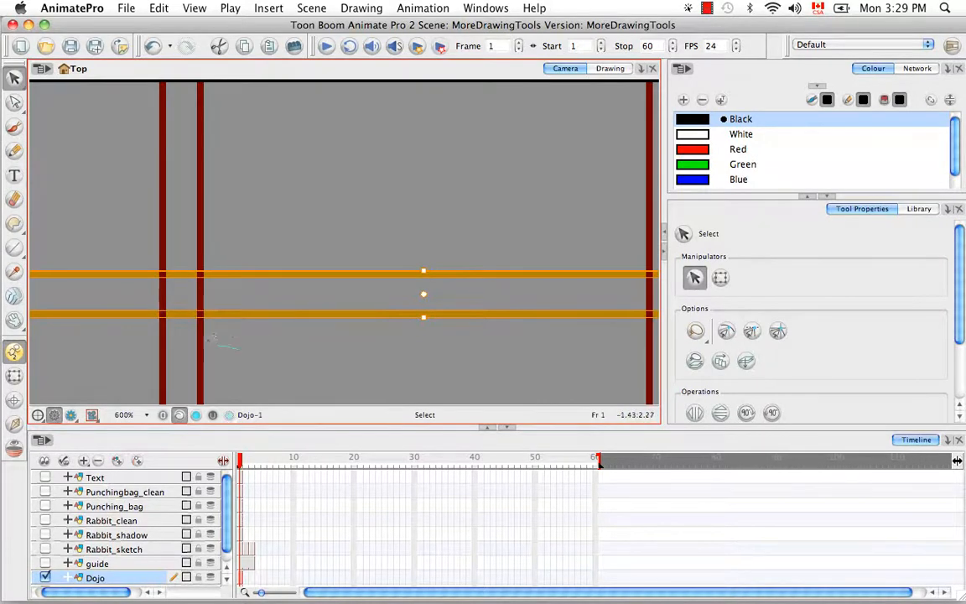
{"action": "left_click", "coordinate": [181, 273]}
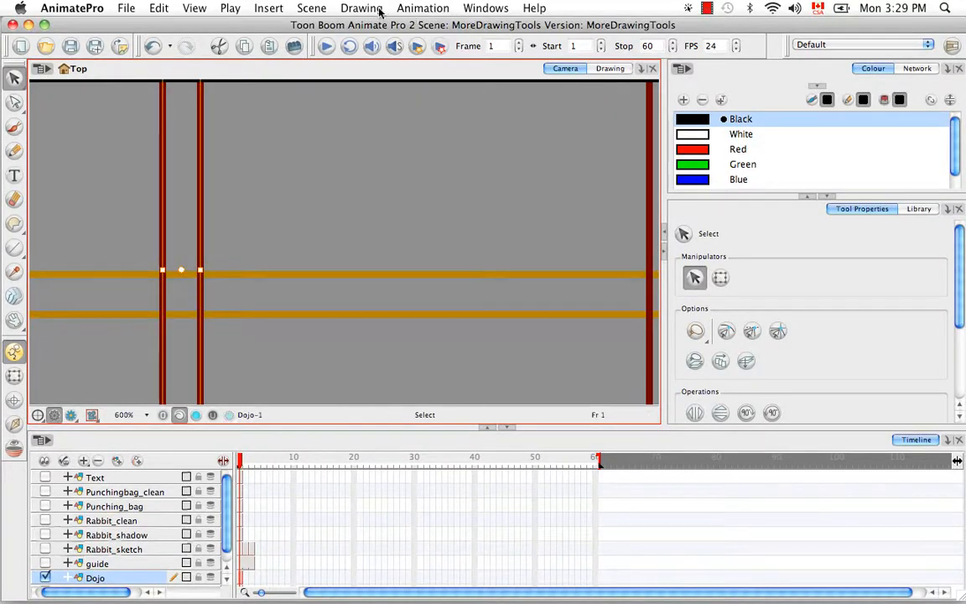
{"action": "left_click", "coordinate": [362, 8]}
{"action": "mouse_move", "coordinate": [571, 89]}
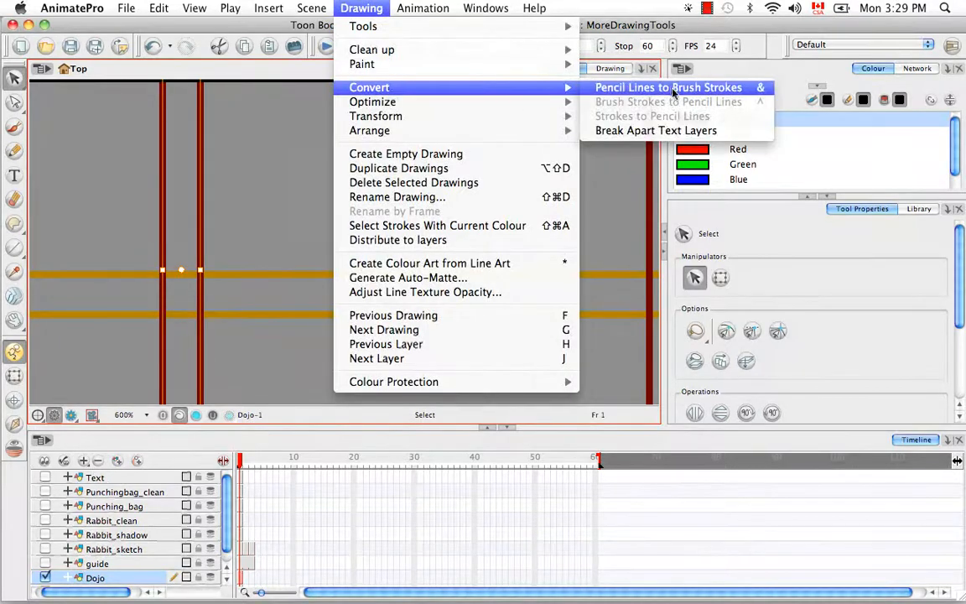
{"action": "left_click", "coordinate": [606, 87]}
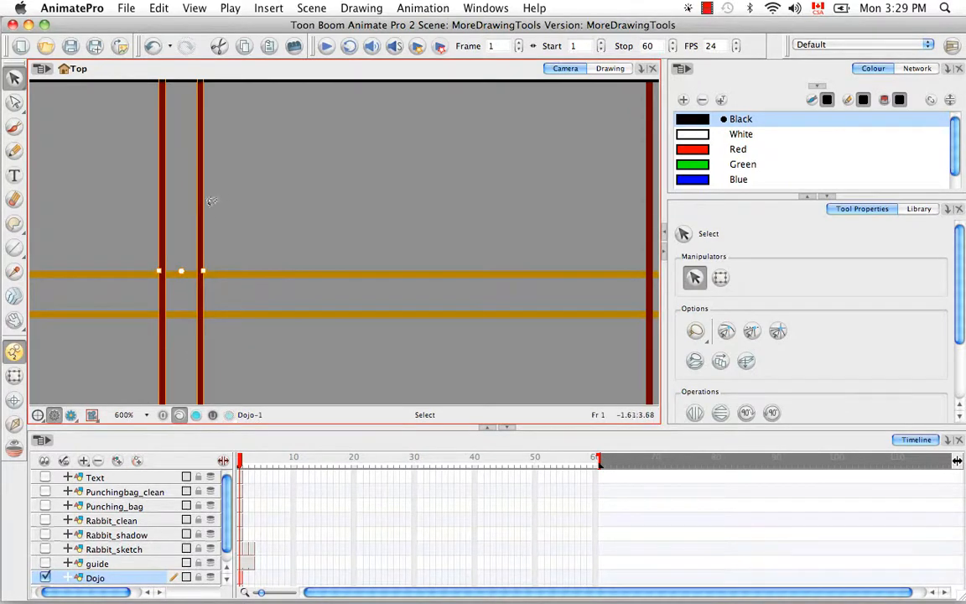
{"action": "left_click", "coordinate": [14, 101]}
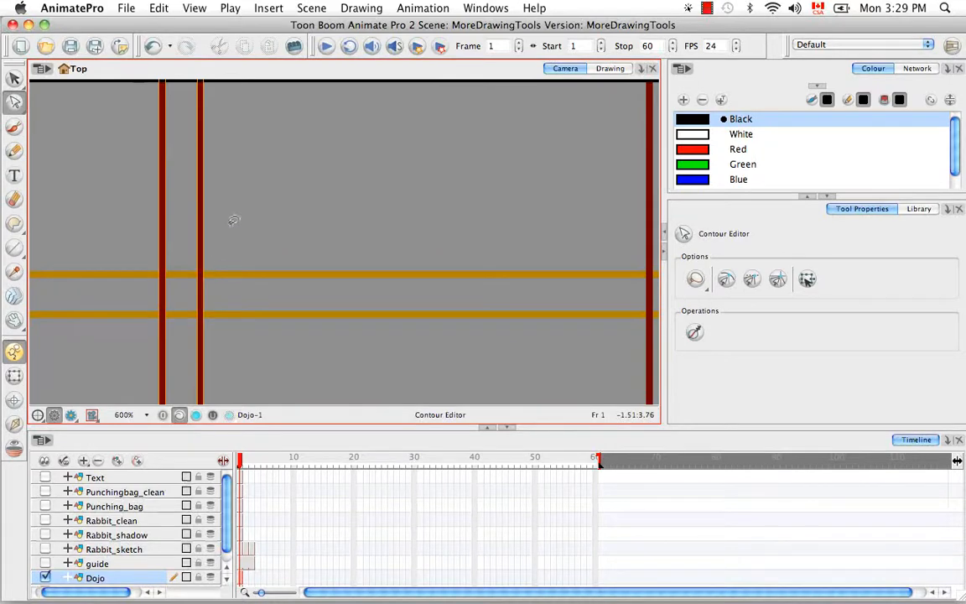
{"action": "left_click", "coordinate": [237, 217]}
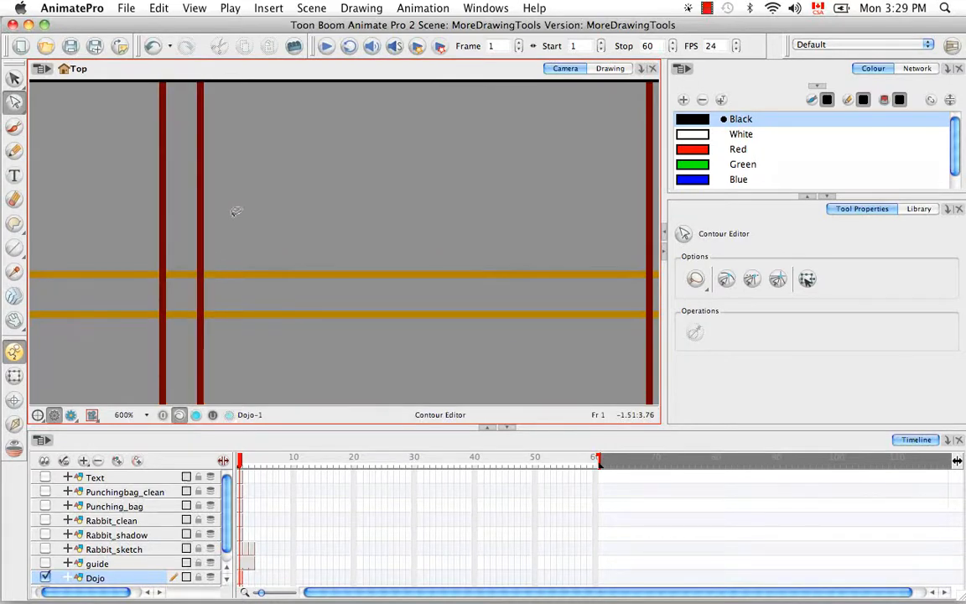
{"action": "key", "text": "space"}
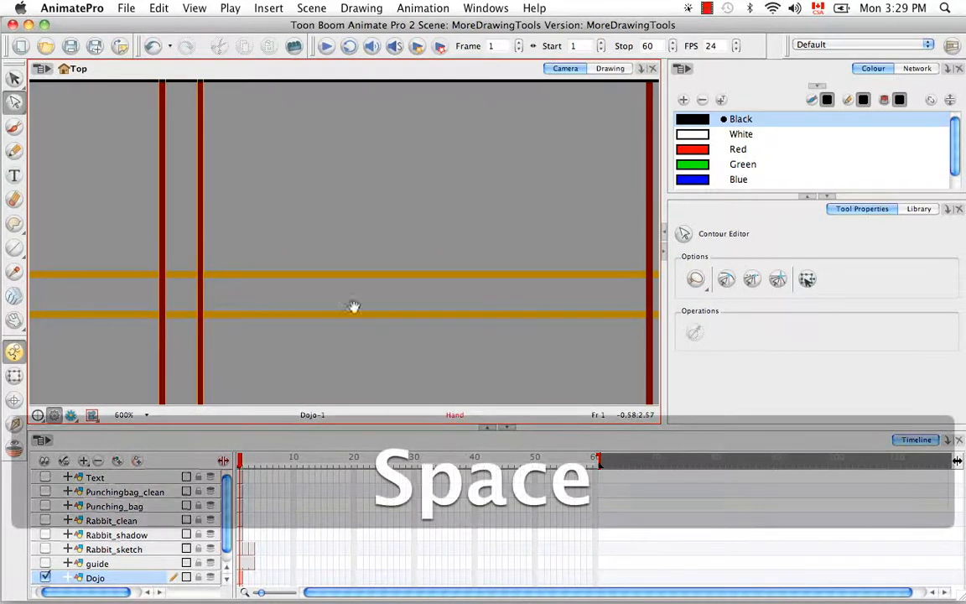
{"action": "left_click_drag", "start_coordinate": [353, 312], "coordinate": [351, 84]}
{"action": "left_click_drag", "start_coordinate": [355, 343], "coordinate": [345, 136]}
{"action": "left_click_drag", "start_coordinate": [343, 301], "coordinate": [323, 192]}
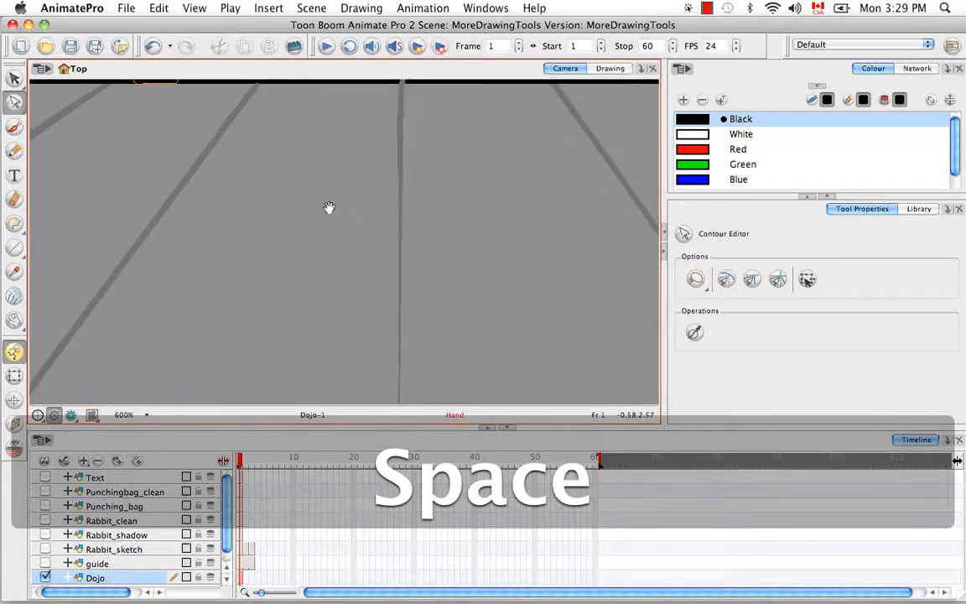
{"action": "key", "text": "super+minus"}
{"action": "key", "text": "super+minus"}
{"action": "key", "text": "super+minus"}
{"action": "key", "text": "super+minus"}
{"action": "key", "text": "super+minus"}
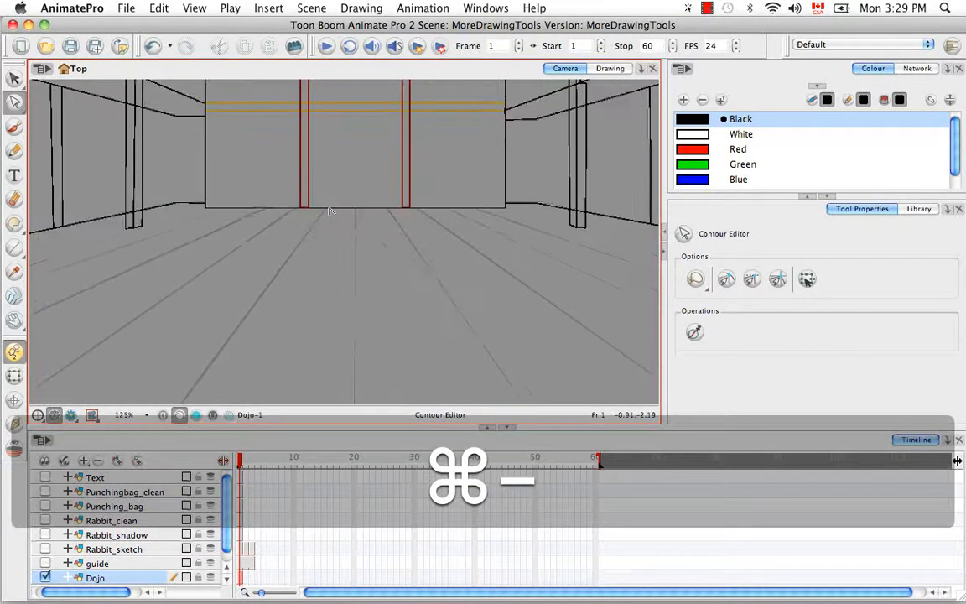
{"action": "key", "text": "space"}
{"action": "left_click_drag", "start_coordinate": [334, 323], "coordinate": [308, 193]}
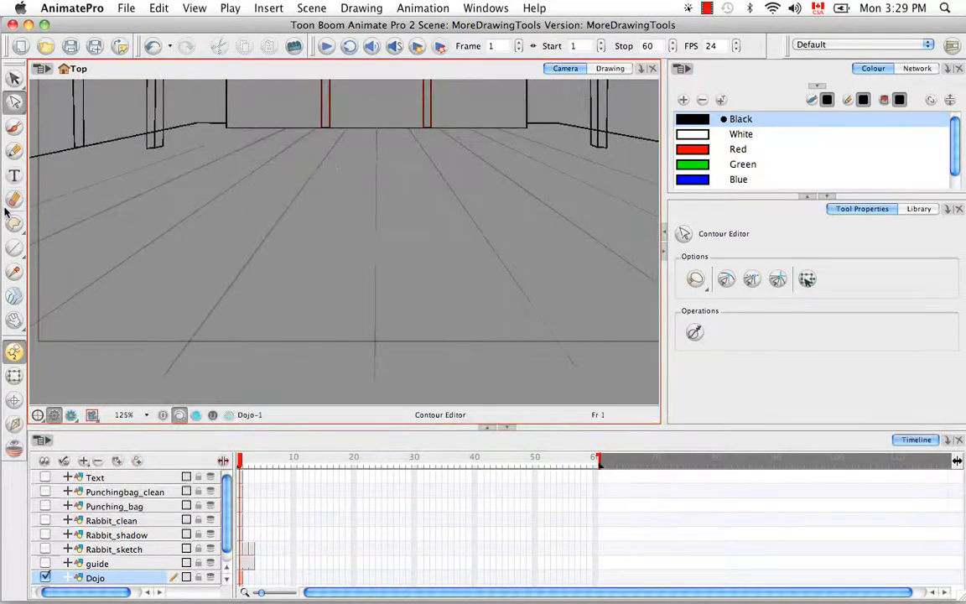
{"action": "key", "text": "space"}
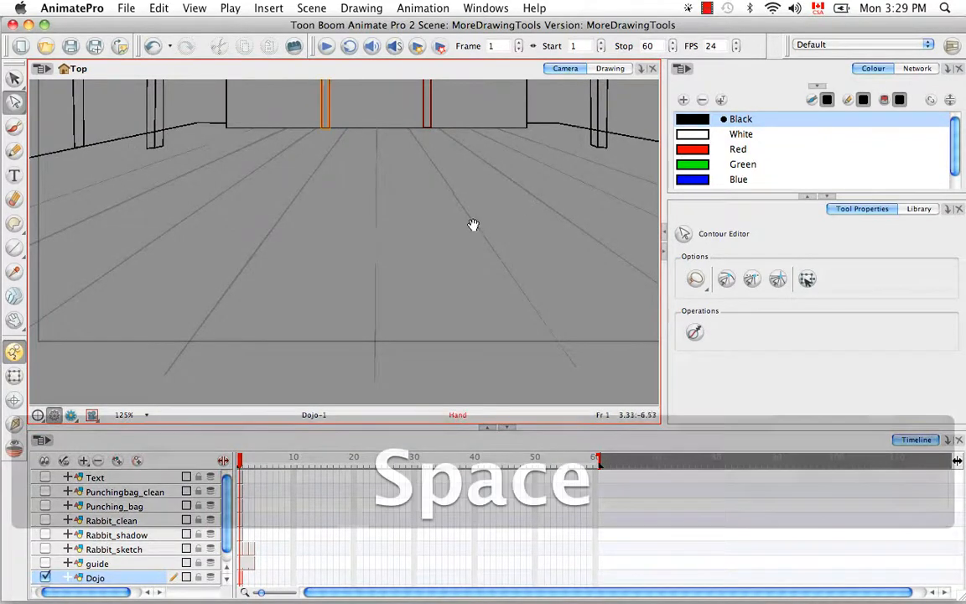
{"action": "left_click_drag", "start_coordinate": [473, 225], "coordinate": [431, 269]}
{"action": "key", "text": "super+equal"}
{"action": "key", "text": "super+equal"}
{"action": "key", "text": "super+equal"}
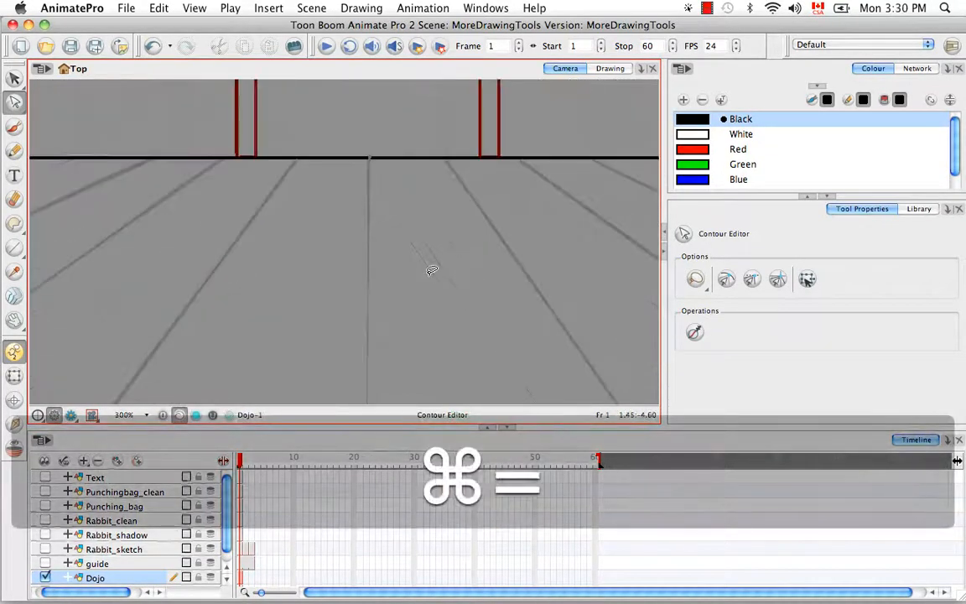
{"action": "key", "text": "super+equal"}
{"action": "key", "text": "super+equal"}
{"action": "key", "text": "space"}
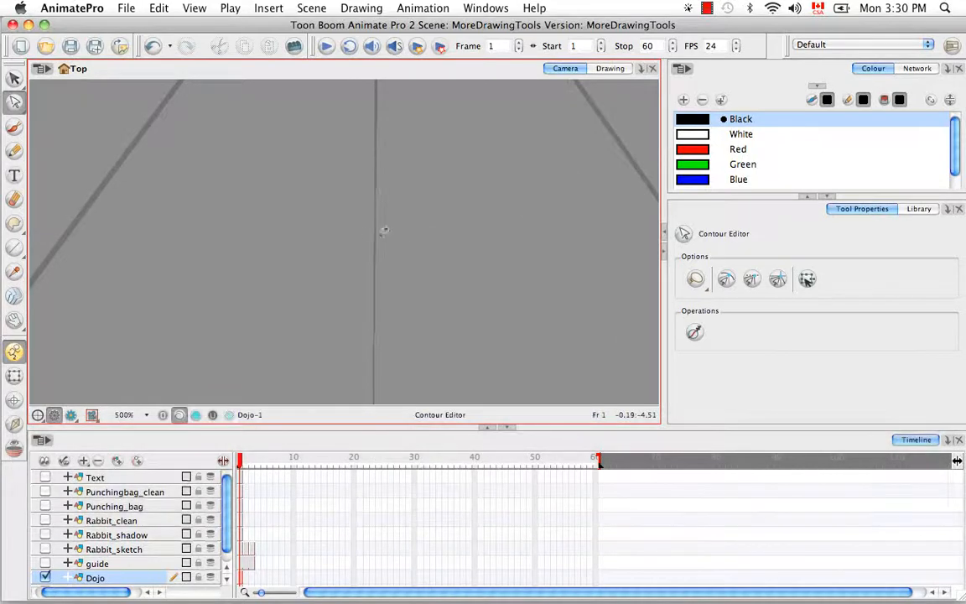
{"action": "left_click", "coordinate": [378, 232]}
{"action": "key", "text": "space"}
{"action": "left_click_drag", "start_coordinate": [463, 161], "coordinate": [351, 319]}
{"action": "left_click", "coordinate": [445, 211]}
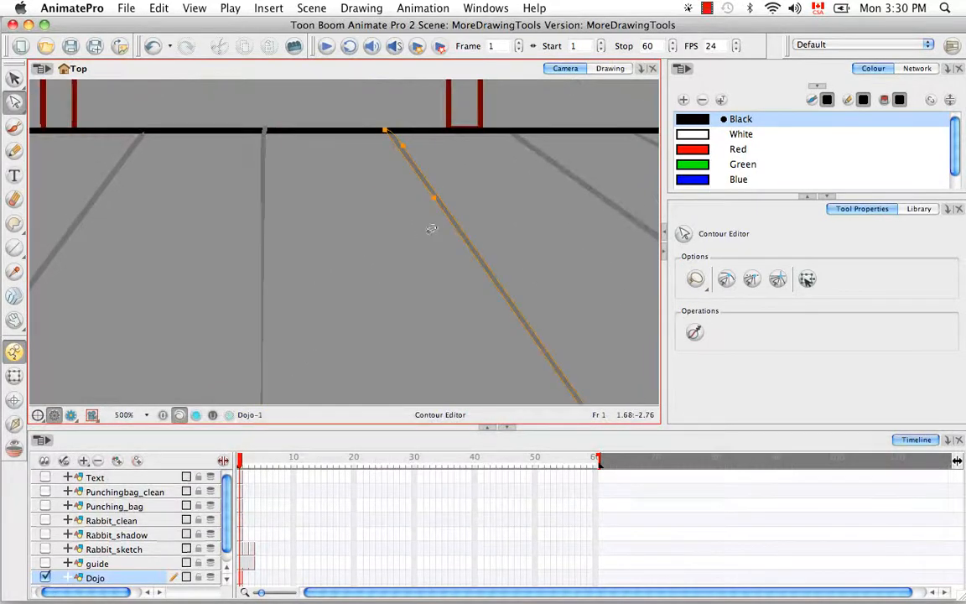
{"action": "key", "text": "space"}
{"action": "left_click_drag", "start_coordinate": [475, 196], "coordinate": [403, 230]}
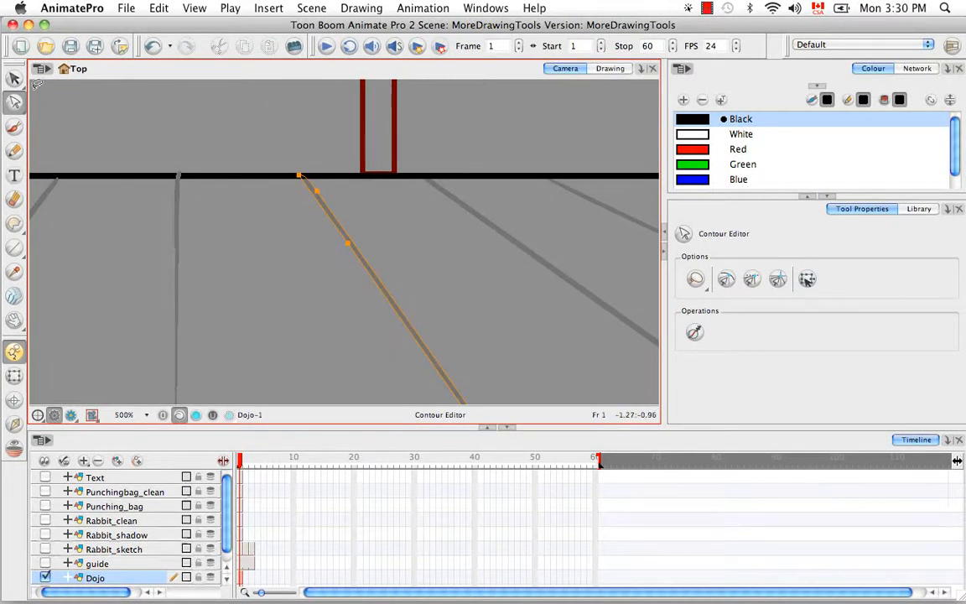
{"action": "left_click", "coordinate": [14, 80]}
{"action": "left_click", "coordinate": [52, 80]}
{"action": "left_click", "coordinate": [429, 241]}
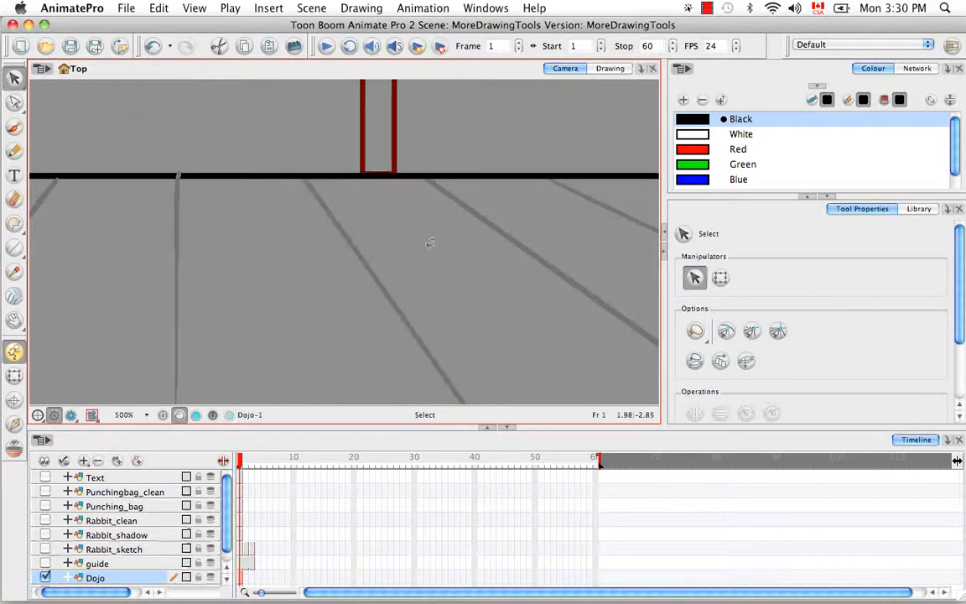
Convert the diagonal floor line and its horizontal edge from brush strokes to pencil lines.
{"action": "key", "text": "space"}
{"action": "left_click_drag", "start_coordinate": [440, 238], "coordinate": [444, 213]}
{"action": "left_click", "coordinate": [355, 227]}
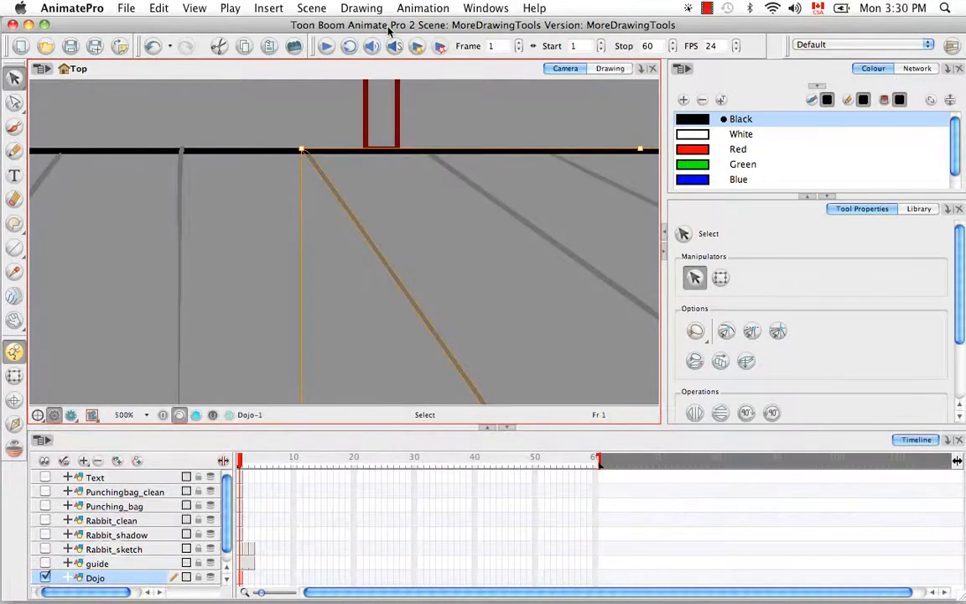
{"action": "left_click", "coordinate": [362, 9]}
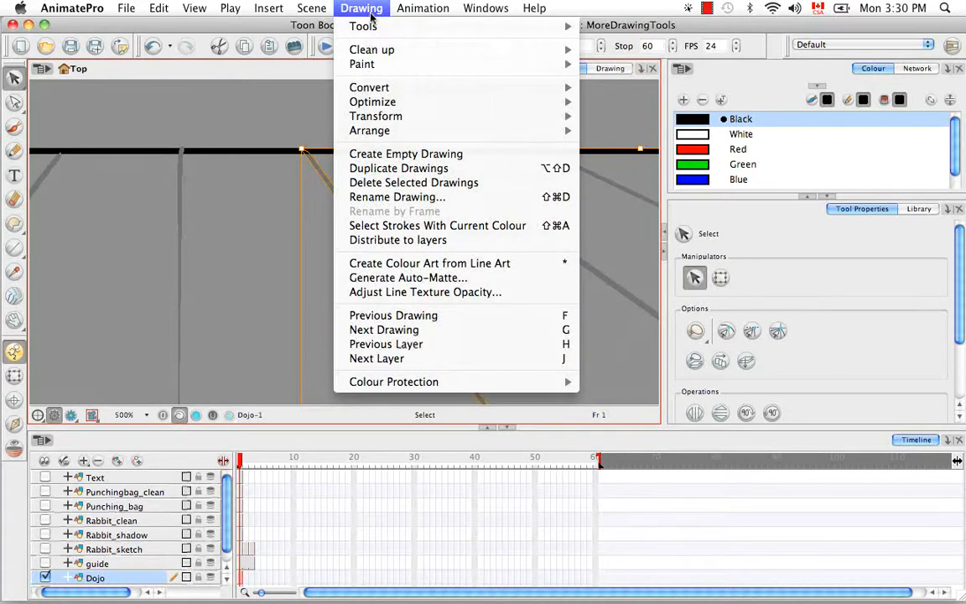
{"action": "mouse_move", "coordinate": [391, 87]}
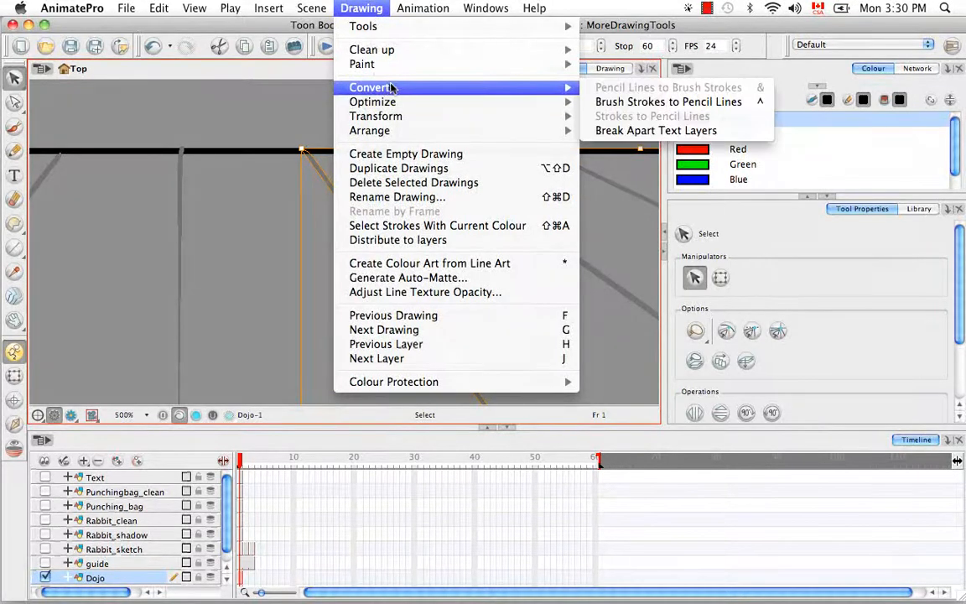
{"action": "left_click", "coordinate": [710, 103]}
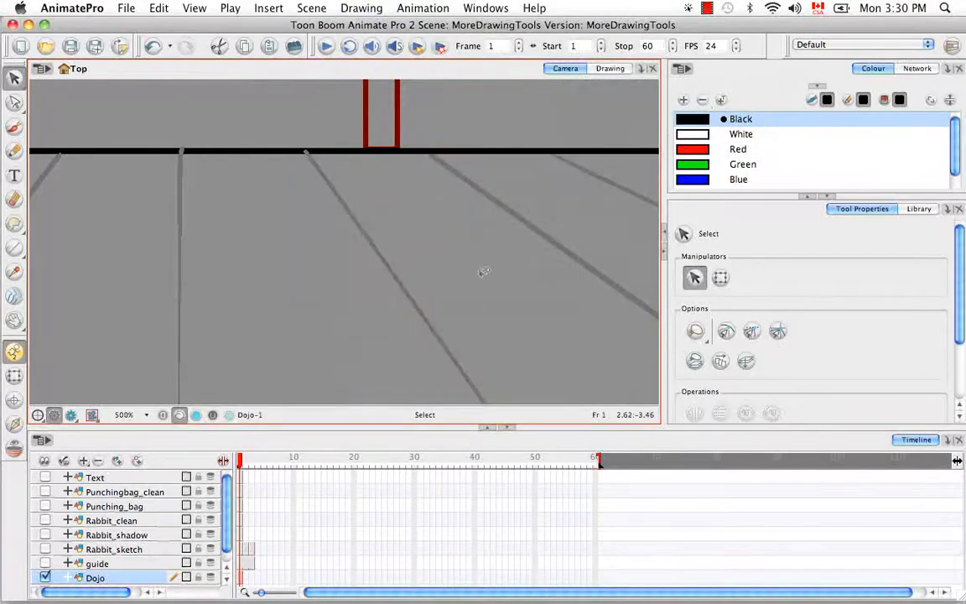
Pan across the floor lines to bring the centre floor plank line into view.
{"action": "key", "text": "space"}
{"action": "left_click_drag", "start_coordinate": [422, 319], "coordinate": [464, 246]}
{"action": "left_click", "coordinate": [420, 231]}
{"action": "key", "text": "space"}
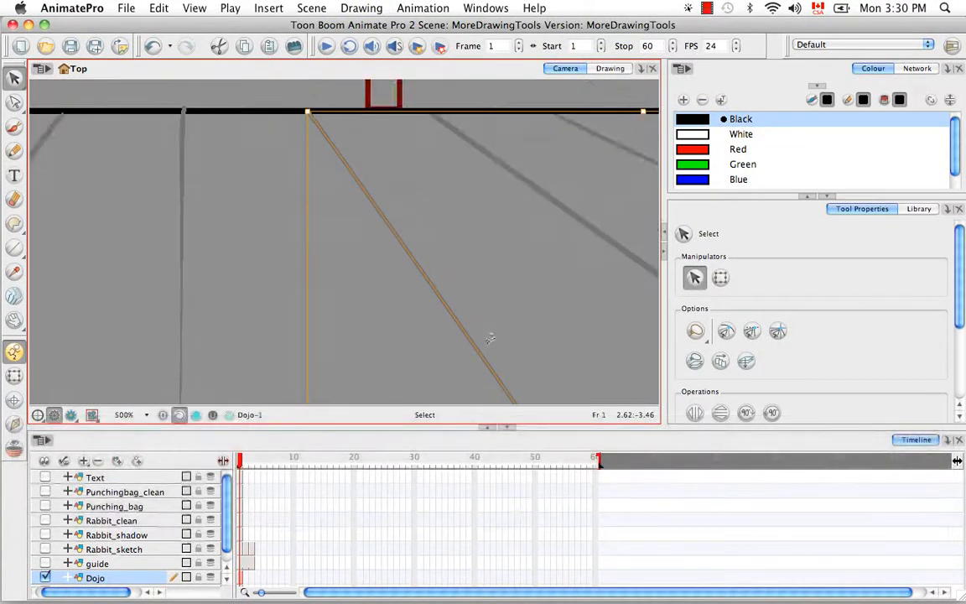
{"action": "left_click", "coordinate": [464, 280]}
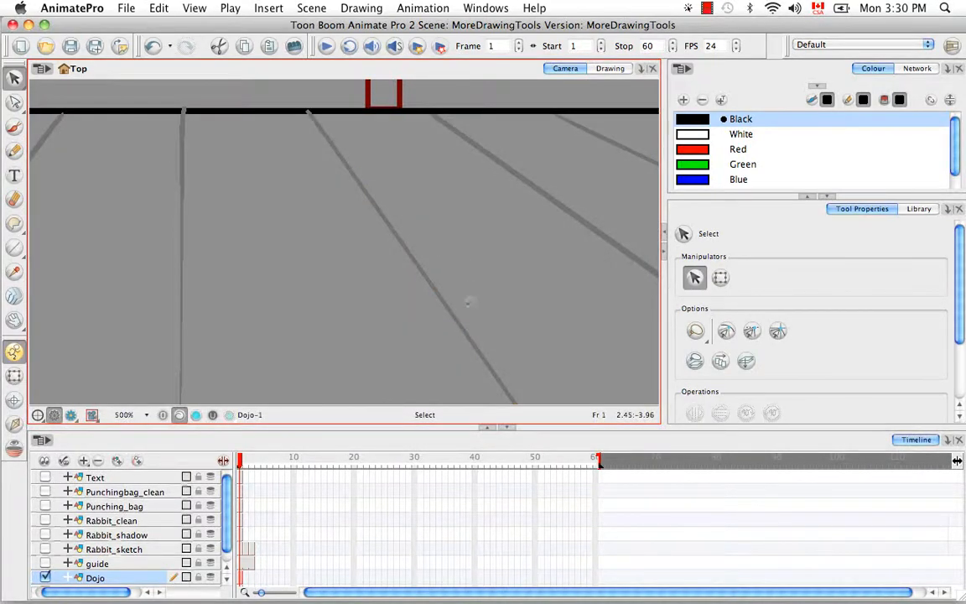
{"action": "key", "text": "space"}
{"action": "left_click_drag", "start_coordinate": [467, 304], "coordinate": [374, 244]}
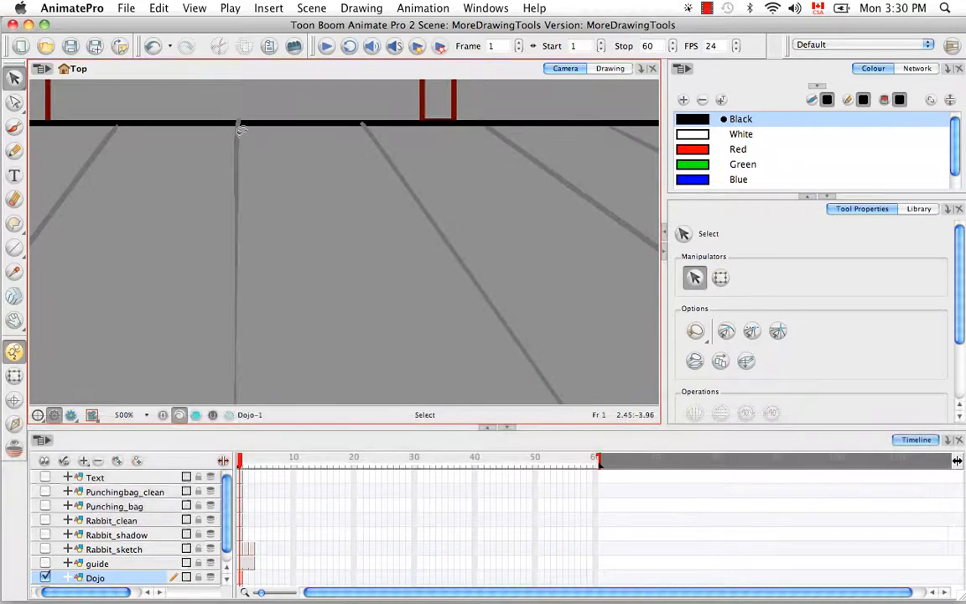
{"action": "key", "text": "space"}
{"action": "left_click_drag", "start_coordinate": [273, 218], "coordinate": [364, 218]}
{"action": "scroll", "coordinate": [296, 317], "scroll_direction": "up", "scroll_amount": 1}
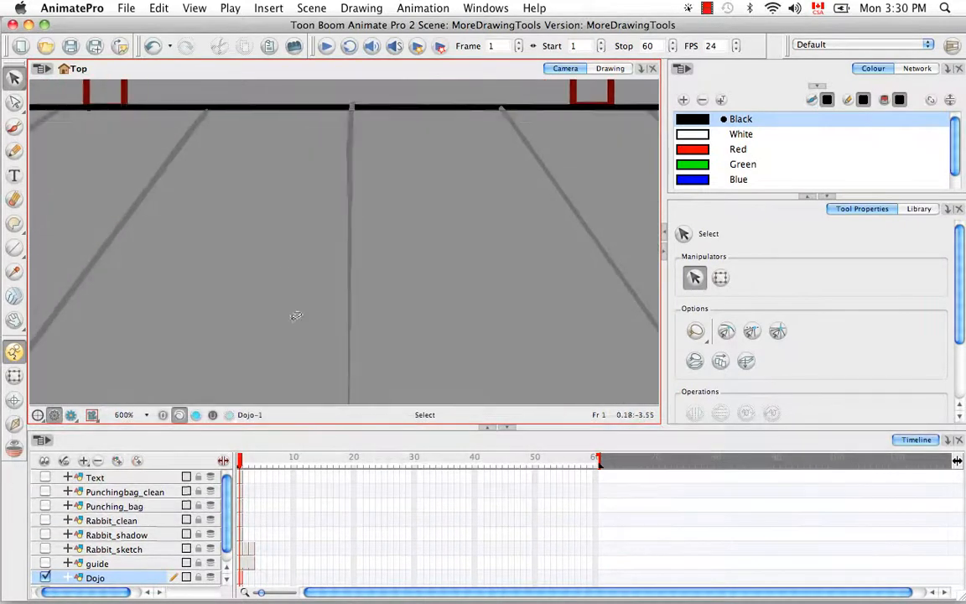
Convert the centre vertical floor line to pencil lines.
{"action": "left_click", "coordinate": [350, 121]}
{"action": "left_click", "coordinate": [362, 8]}
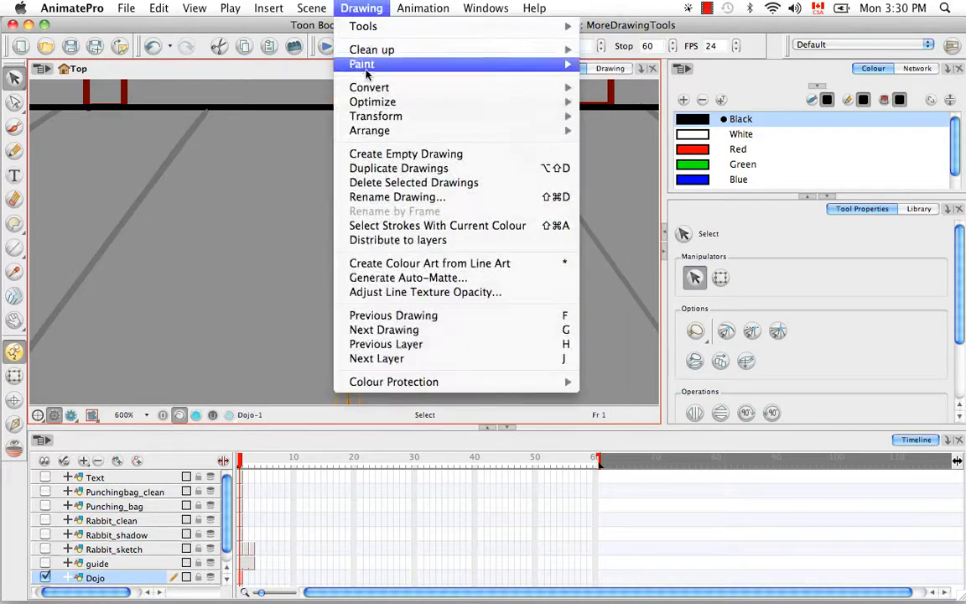
{"action": "mouse_move", "coordinate": [370, 92]}
{"action": "left_click", "coordinate": [663, 102]}
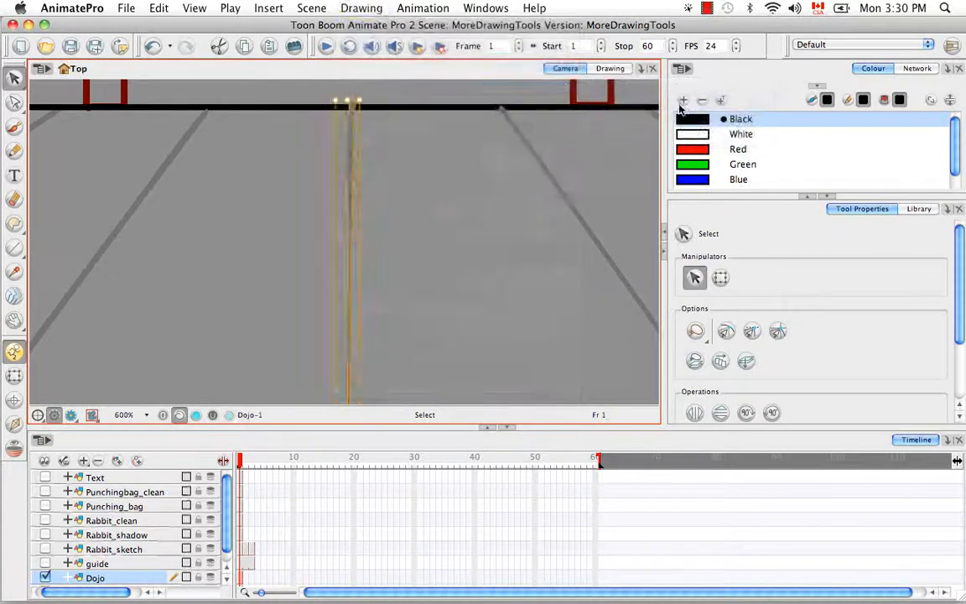
{"action": "left_click", "coordinate": [414, 267]}
Pan toward the posts and undo the bend in the centre floor line.
{"action": "key", "text": "space"}
{"action": "left_click_drag", "start_coordinate": [401, 333], "coordinate": [418, 245]}
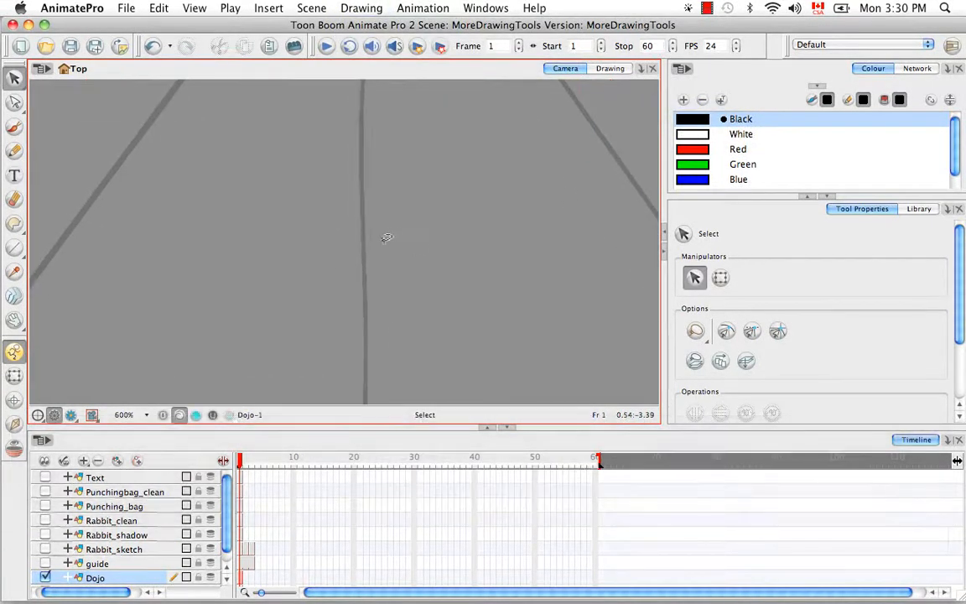
{"action": "left_click", "coordinate": [367, 286]}
{"action": "left_click", "coordinate": [406, 274]}
{"action": "key", "text": "space"}
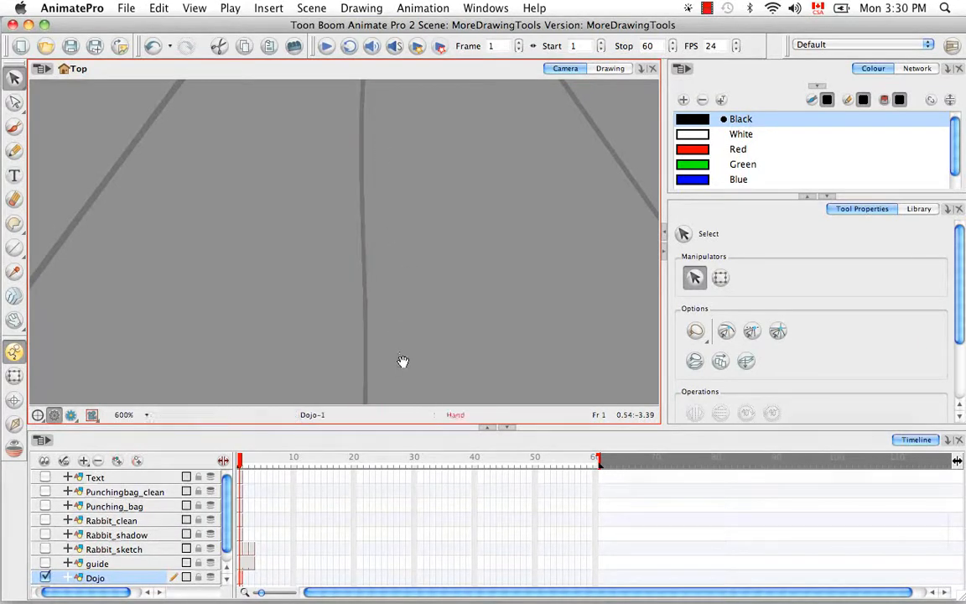
{"action": "mouse_move", "coordinate": [402, 363]}
{"action": "left_mouse_down"}
{"action": "mouse_move", "coordinate": [391, 184]}
{"action": "mouse_move", "coordinate": [408, 369]}
{"action": "left_mouse_up"}
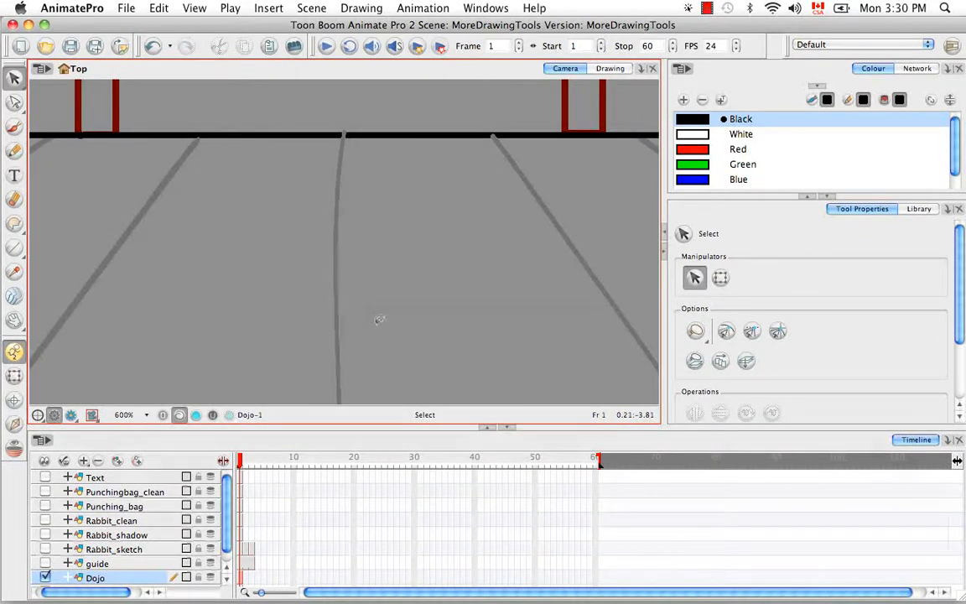
{"action": "key", "text": "super+z"}
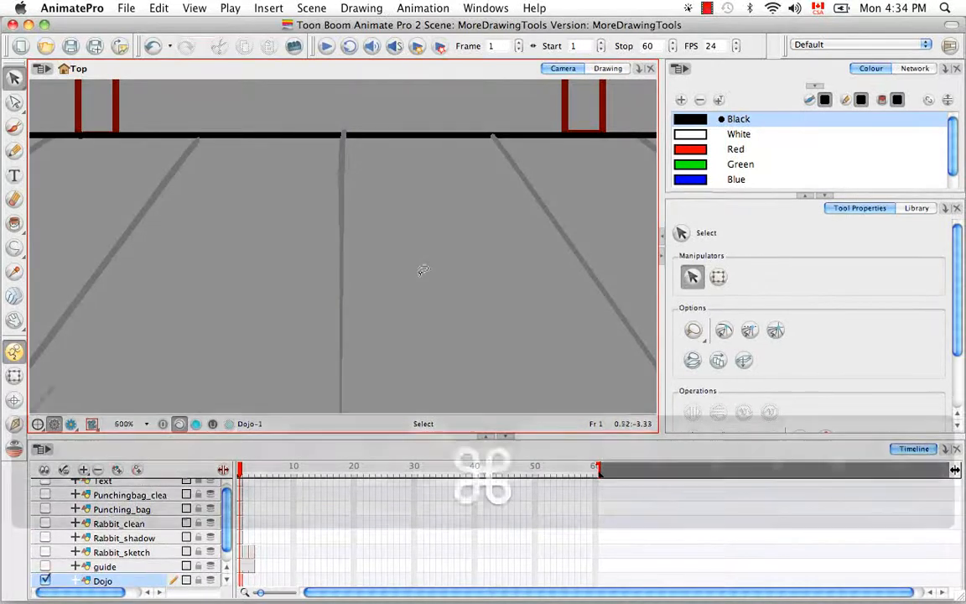
Zoom out and pan to frame the whole dojo room.
{"action": "key", "text": "super+minus"}
{"action": "key", "text": "super+minus"}
{"action": "key", "text": "super+minus"}
{"action": "key", "text": "super+minus"}
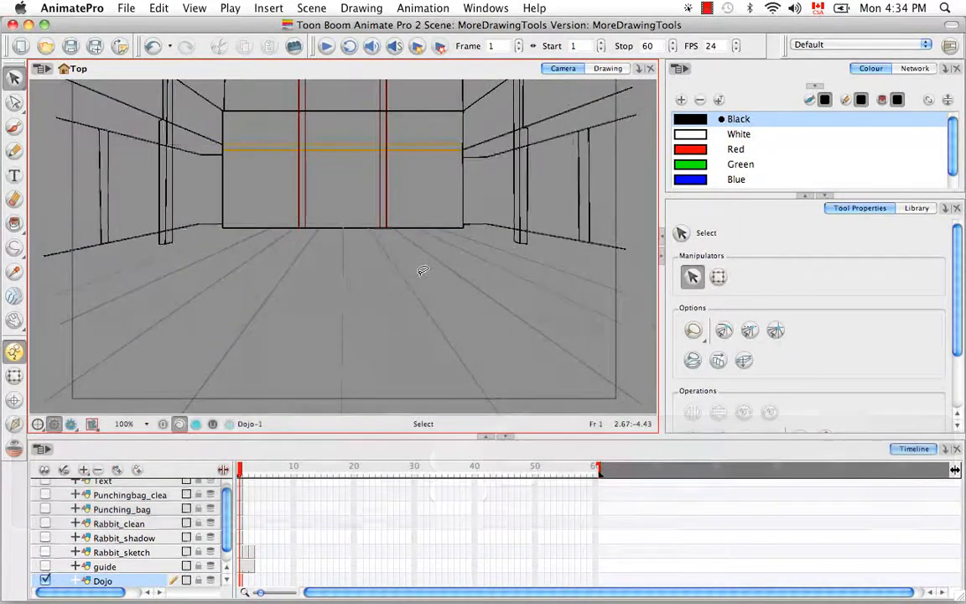
{"action": "key", "text": "space"}
{"action": "left_click_drag", "start_coordinate": [456, 223], "coordinate": [479, 261]}
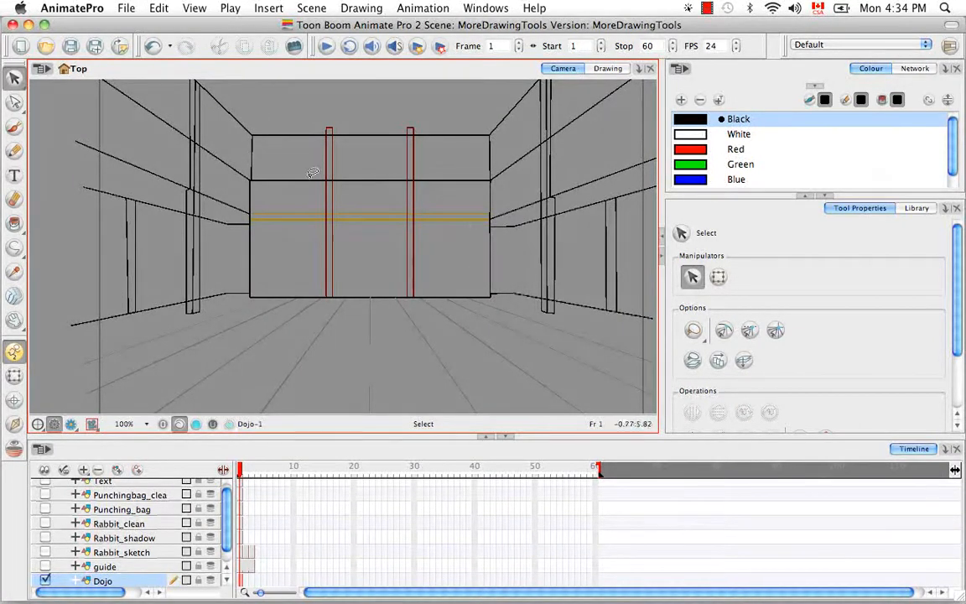
{"action": "key", "text": "space"}
{"action": "left_click_drag", "start_coordinate": [464, 270], "coordinate": [427, 279]}
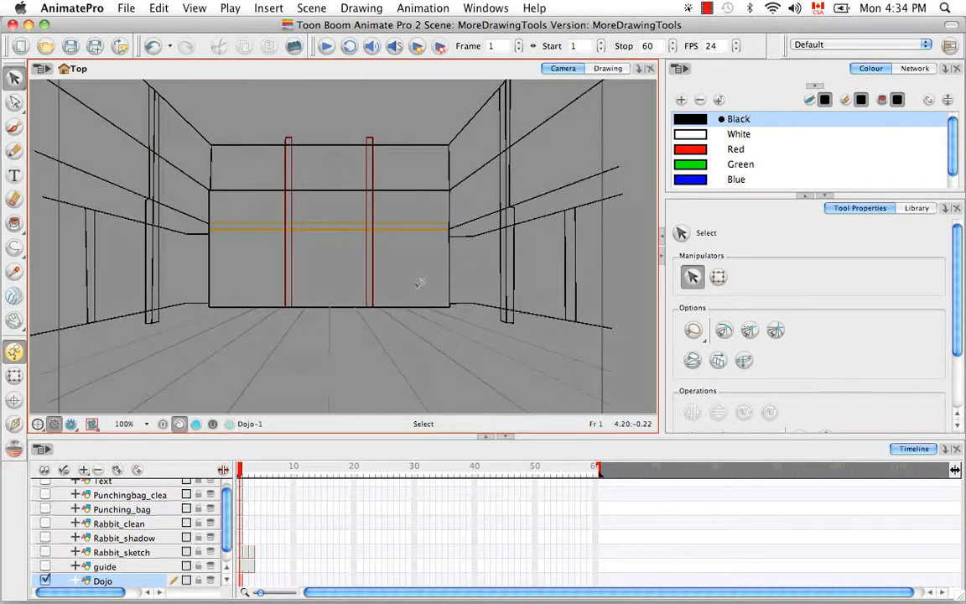
Select all strokes, turn on Show Strokes (D), and zoom to 300% on the ropes.
{"action": "key", "text": "super+a"}
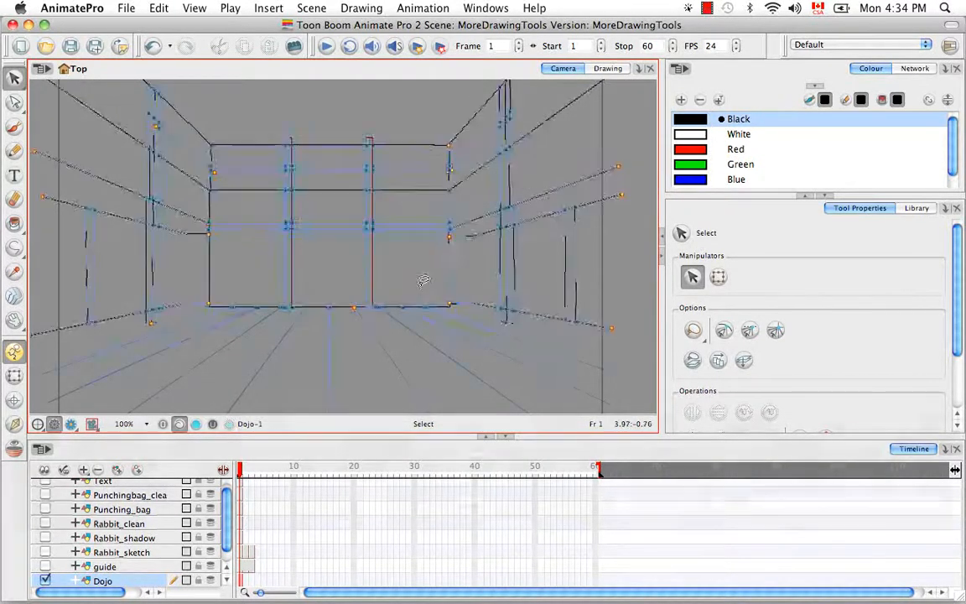
{"action": "left_click", "coordinate": [195, 8]}
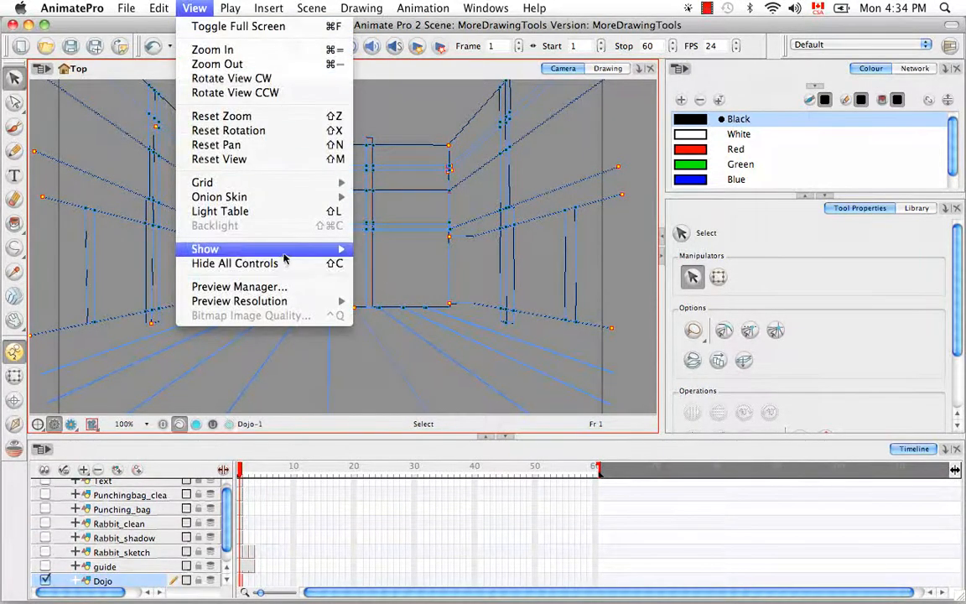
{"action": "mouse_move", "coordinate": [304, 250]}
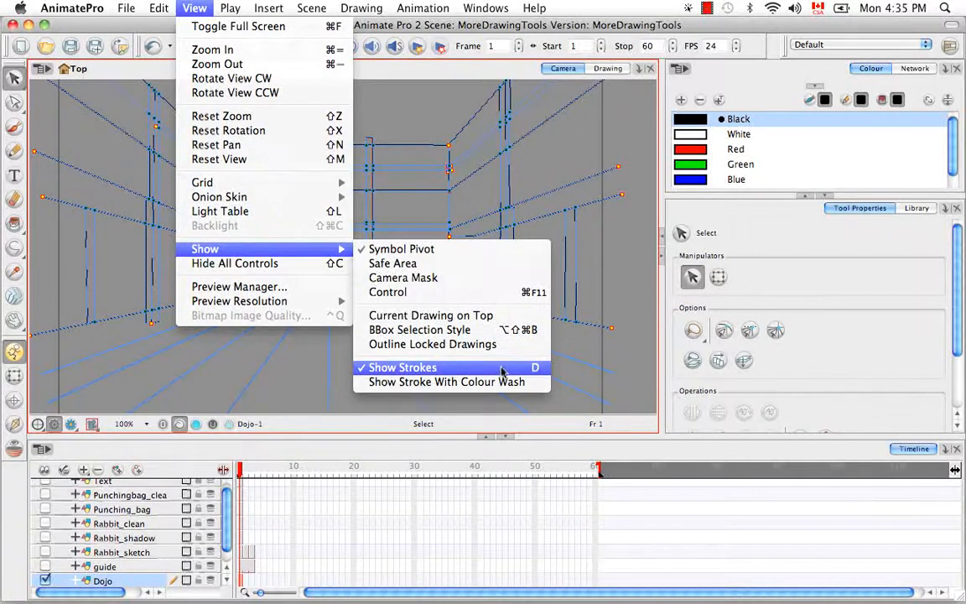
{"action": "left_click", "coordinate": [453, 368]}
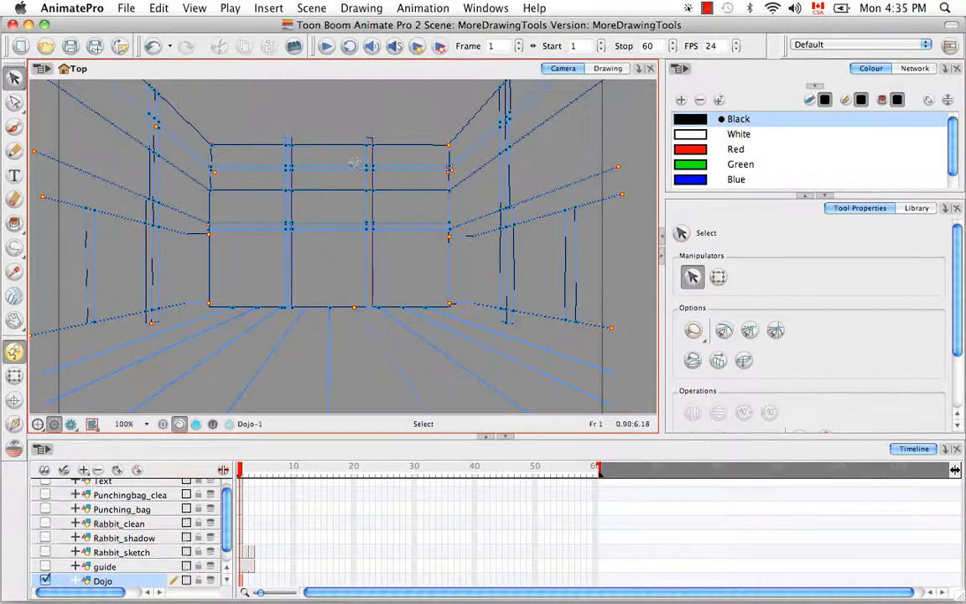
{"action": "key", "text": "d"}
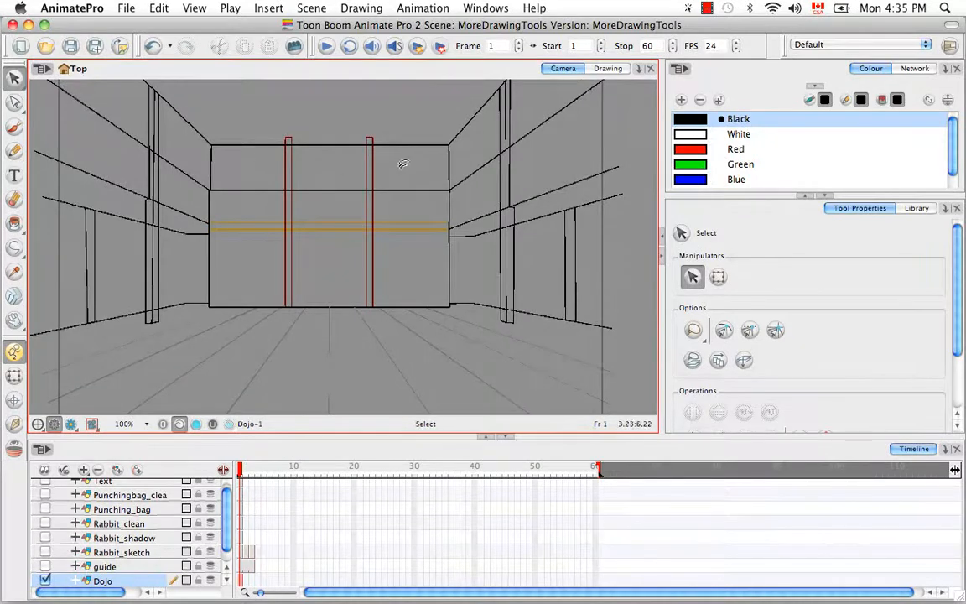
{"action": "key", "text": "d"}
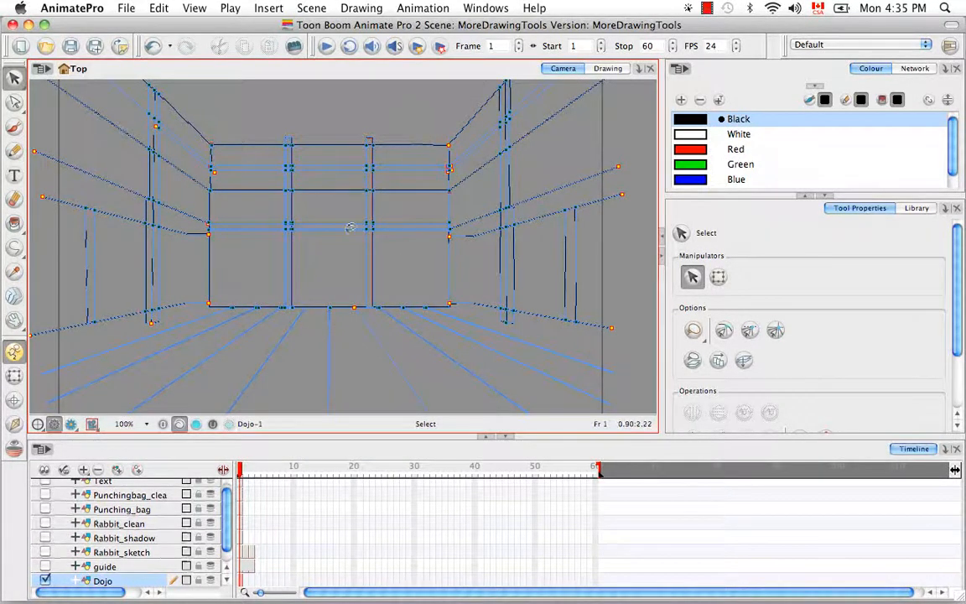
{"action": "key", "text": "super+equal"}
{"action": "key", "text": "super+equal"}
{"action": "key", "text": "super+equal"}
{"action": "key", "text": "space"}
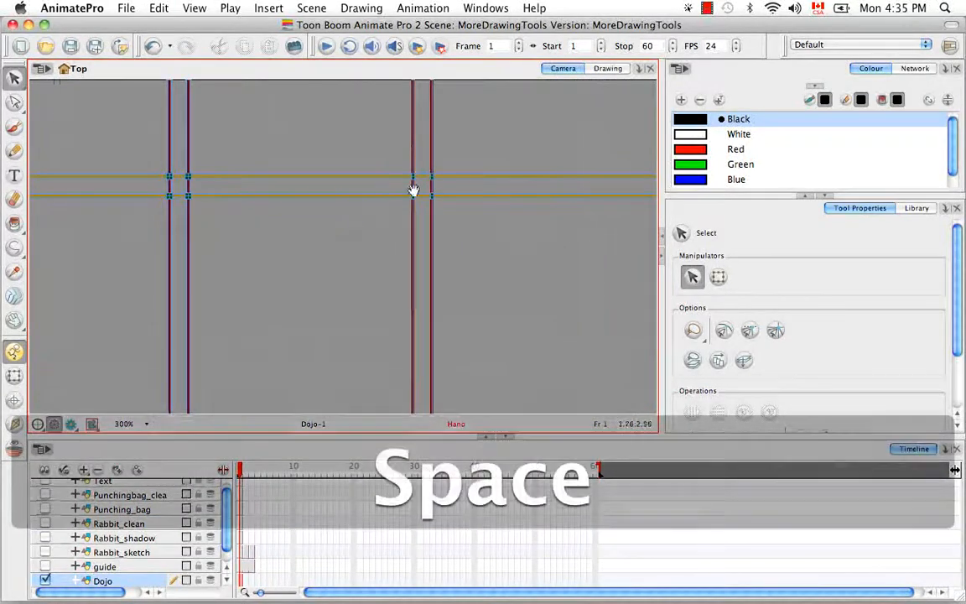
Convert the two orange rope strokes into pencil lines via the right-click Convert menu.
{"action": "left_click_drag", "start_coordinate": [373, 172], "coordinate": [444, 301]}
{"action": "key", "text": "super+equal"}
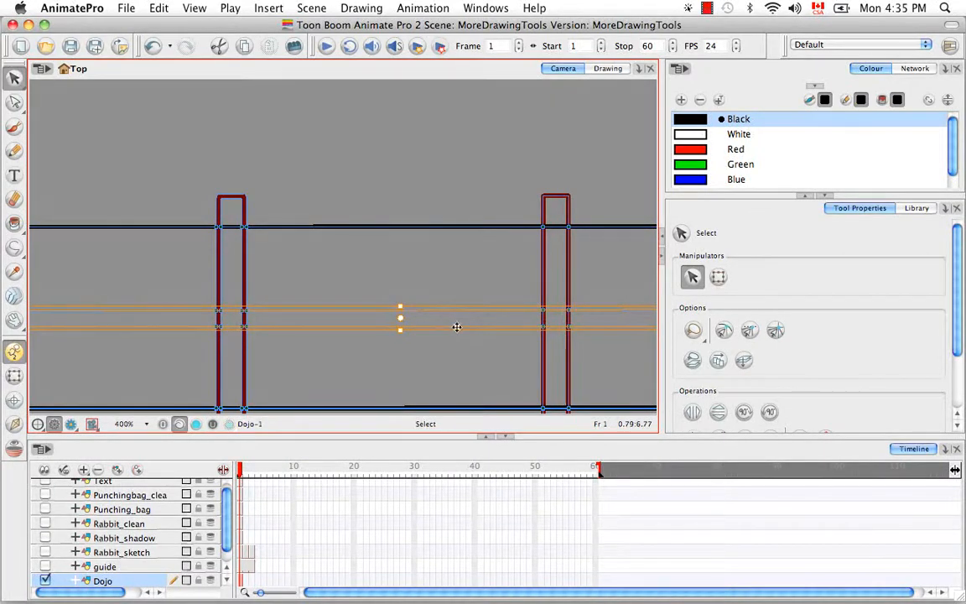
{"action": "right_click", "coordinate": [456, 329]}
{"action": "mouse_move", "coordinate": [480, 388]}
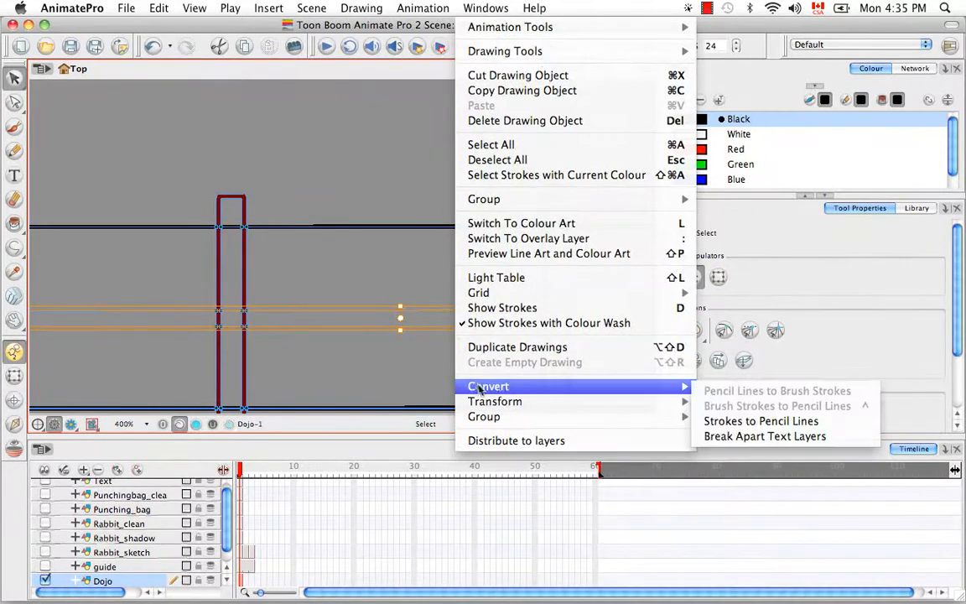
{"action": "left_click", "coordinate": [761, 422]}
Deselect the converted ropes and hide the stroke outlines to check the black lines.
{"action": "left_click", "coordinate": [494, 360]}
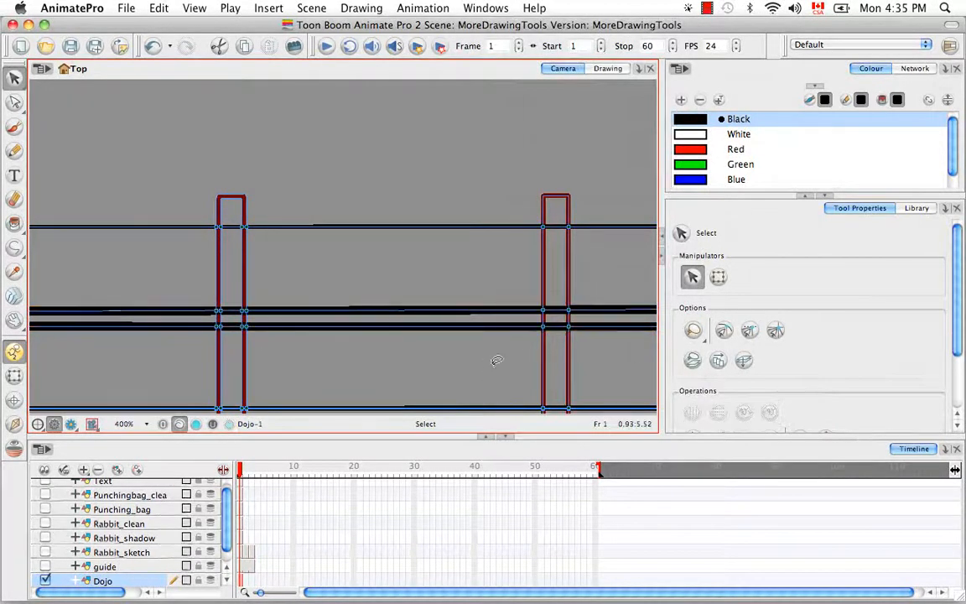
{"action": "left_click_drag", "start_coordinate": [500, 370], "coordinate": [439, 301]}
{"action": "key", "text": "d"}
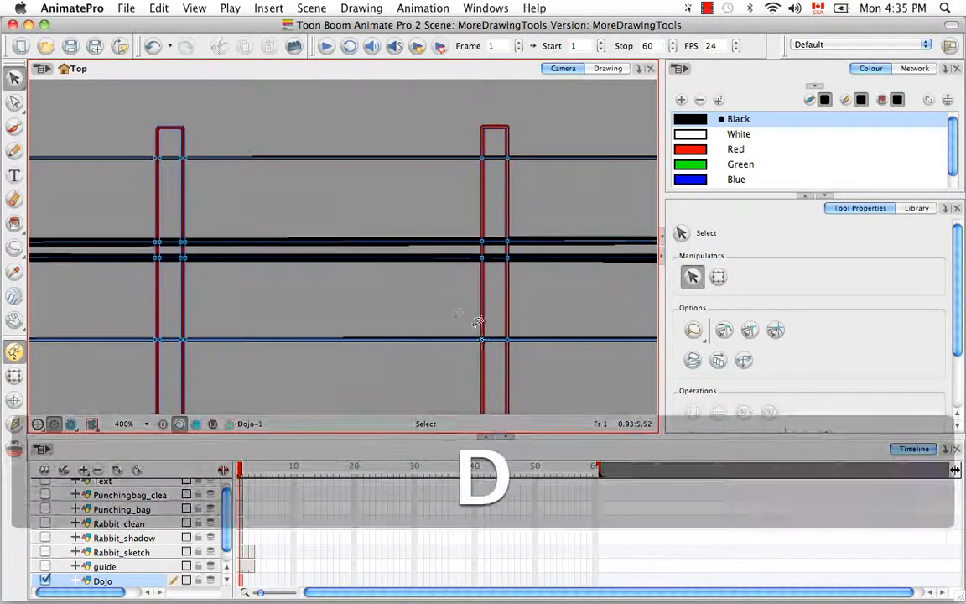
{"action": "key", "text": "k"}
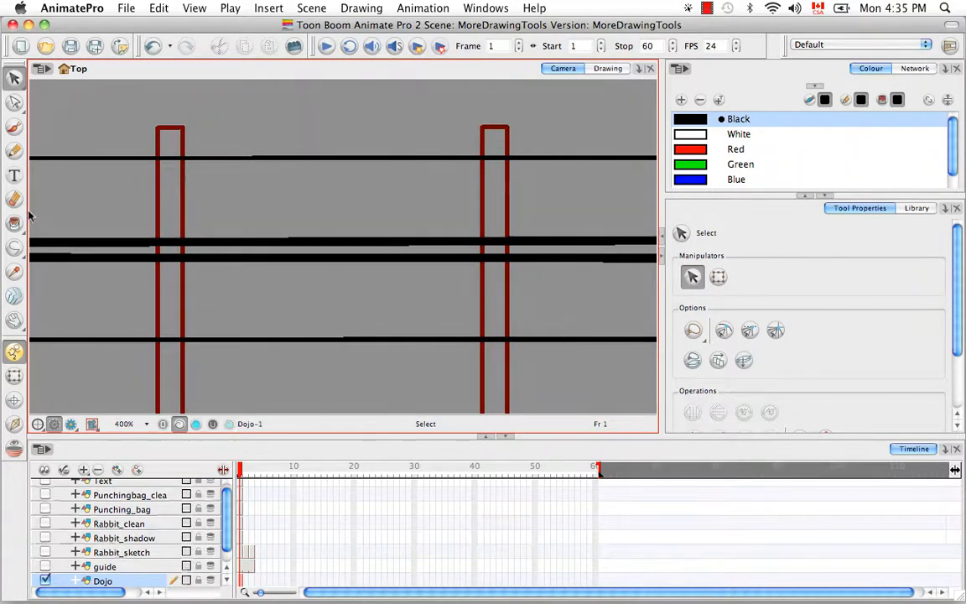
{"action": "left_click", "coordinate": [16, 248]}
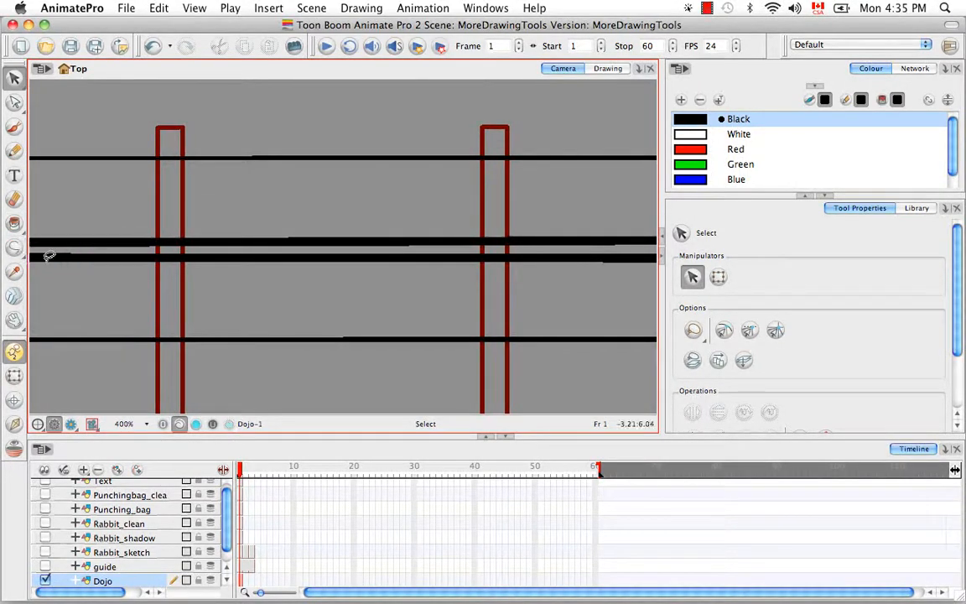
{"action": "left_click", "coordinate": [17, 245]}
{"action": "left_click", "coordinate": [44, 252]}
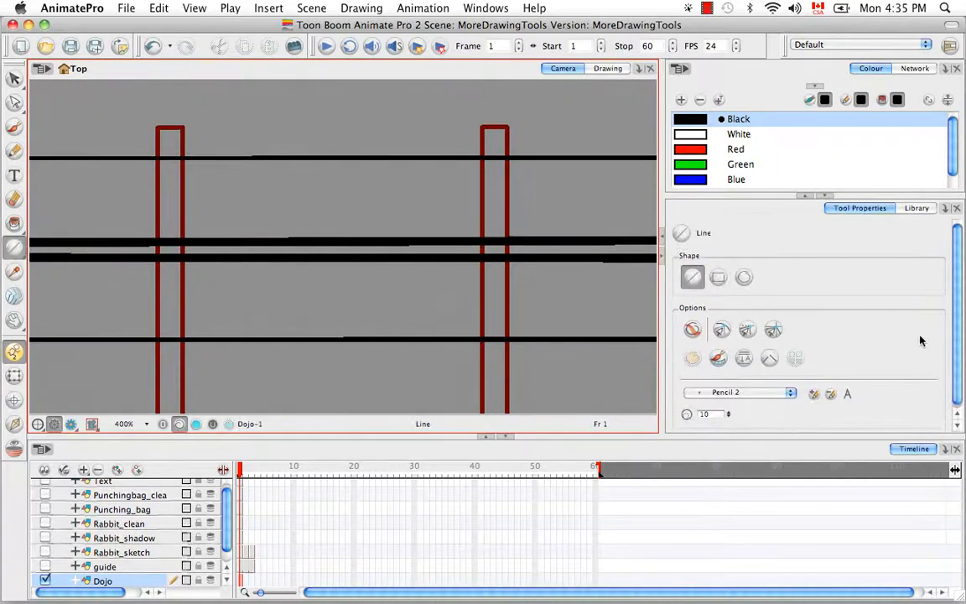
{"action": "left_click_drag", "start_coordinate": [956, 334], "coordinate": [956, 348]}
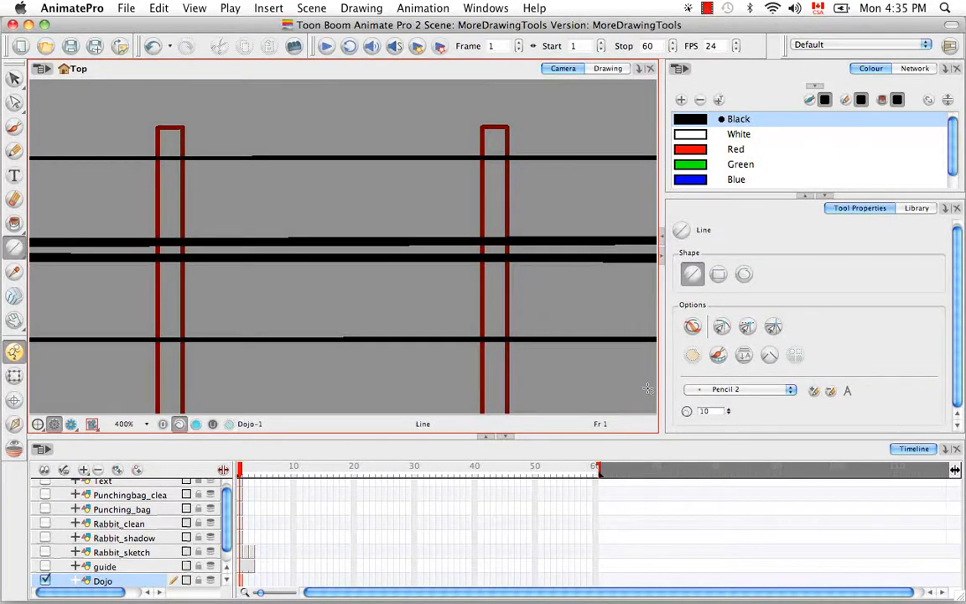
{"action": "left_click", "coordinate": [14, 151]}
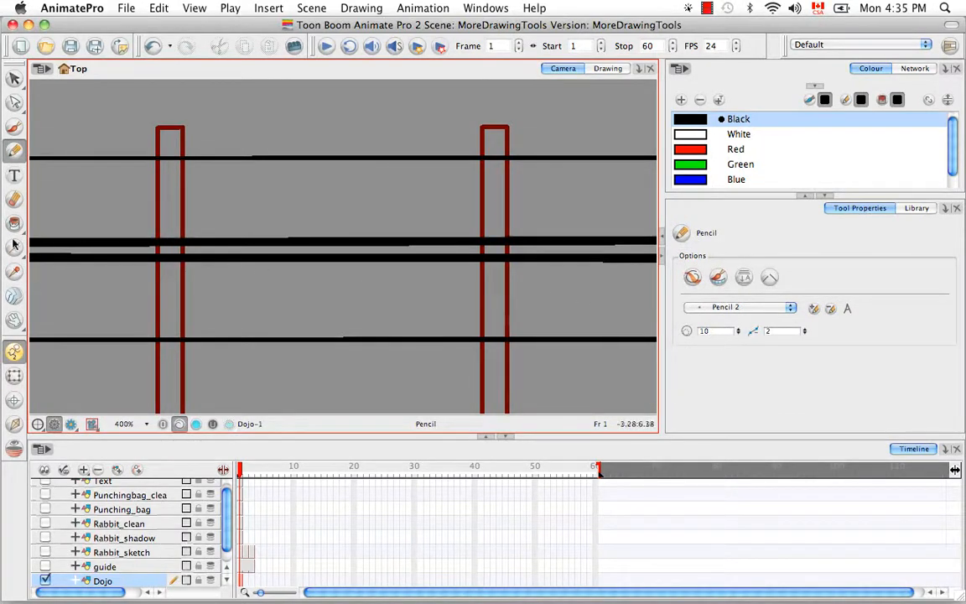
{"action": "left_click_drag", "start_coordinate": [12, 243], "coordinate": [63, 292]}
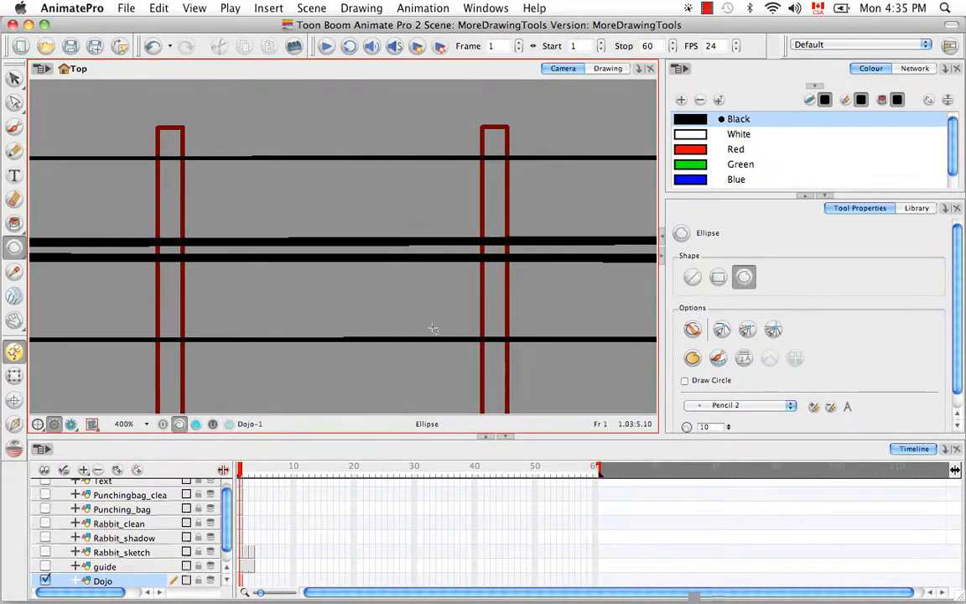
{"action": "left_click", "coordinate": [15, 78]}
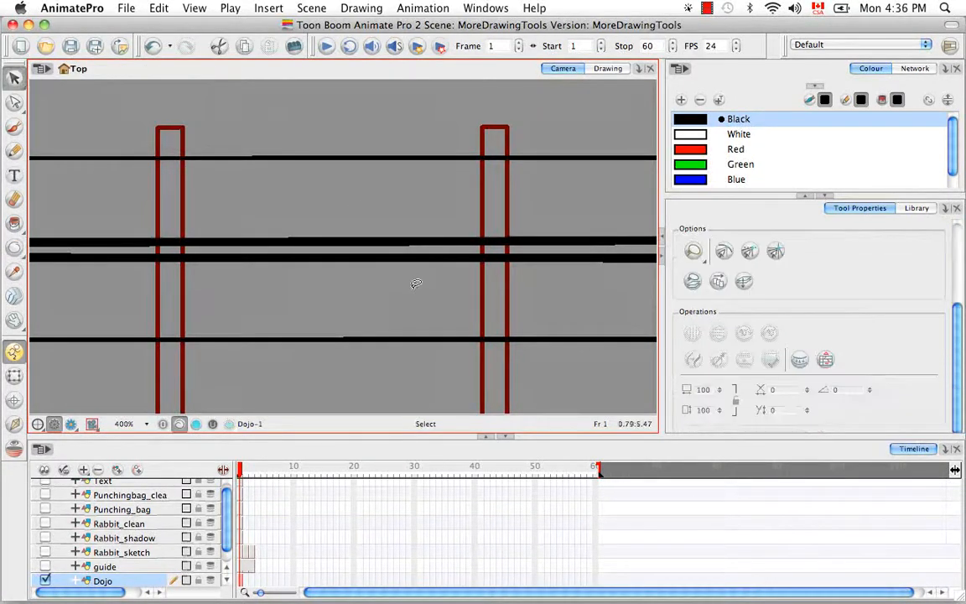
Set the lower middle rope line's pencil thickness to 2.
{"action": "left_click", "coordinate": [374, 256]}
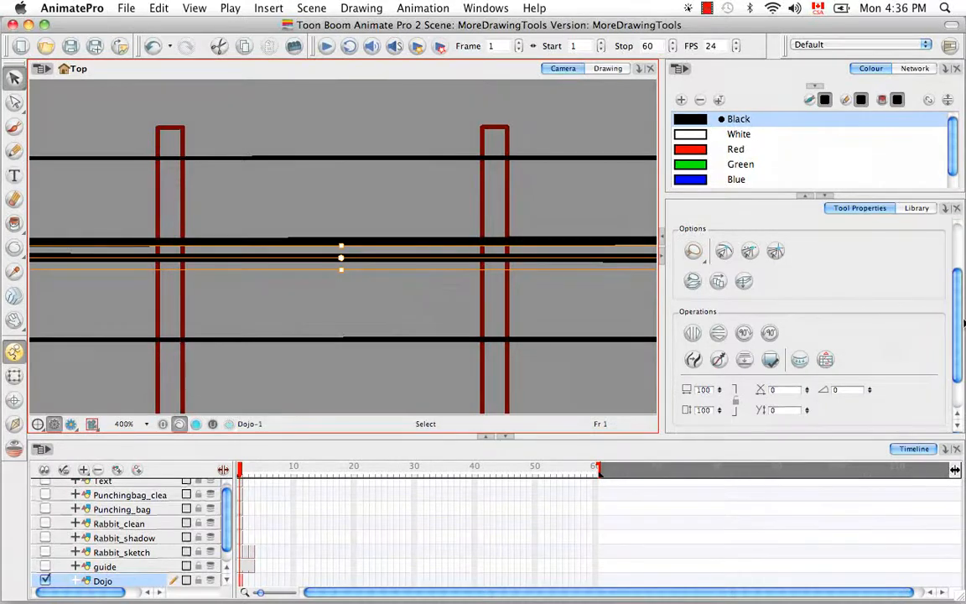
{"action": "left_click_drag", "start_coordinate": [964, 323], "coordinate": [949, 374]}
{"action": "double_click", "coordinate": [709, 410]}
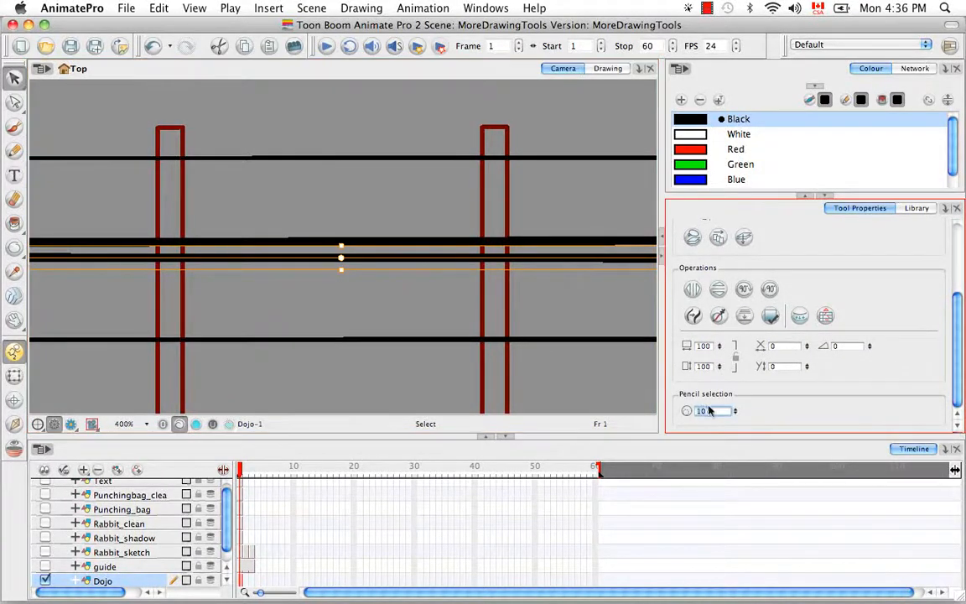
{"action": "type", "text": "2"}
{"action": "key", "text": "Return"}
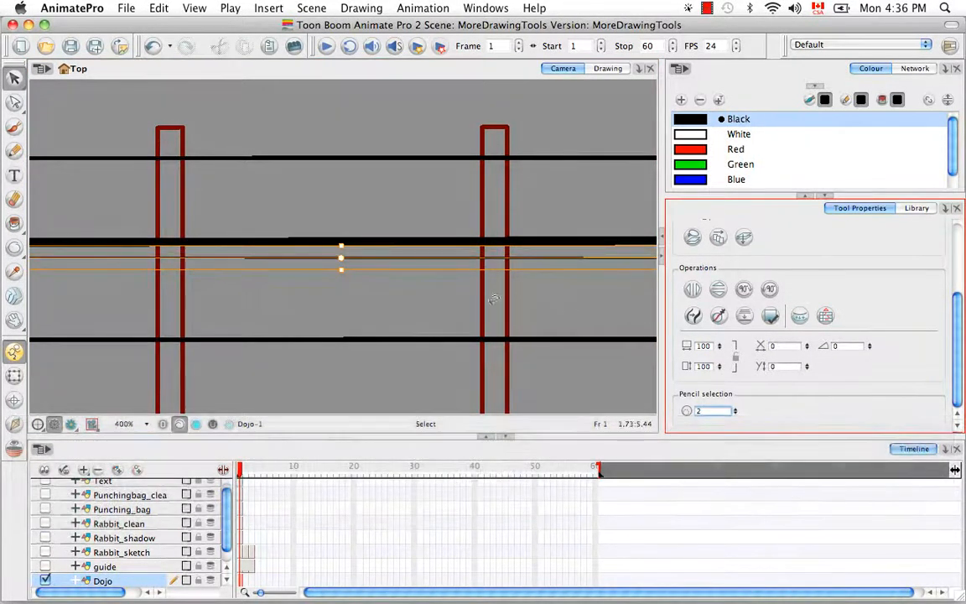
Set the upper middle rope line's pencil thickness to 5.
{"action": "left_click", "coordinate": [456, 241]}
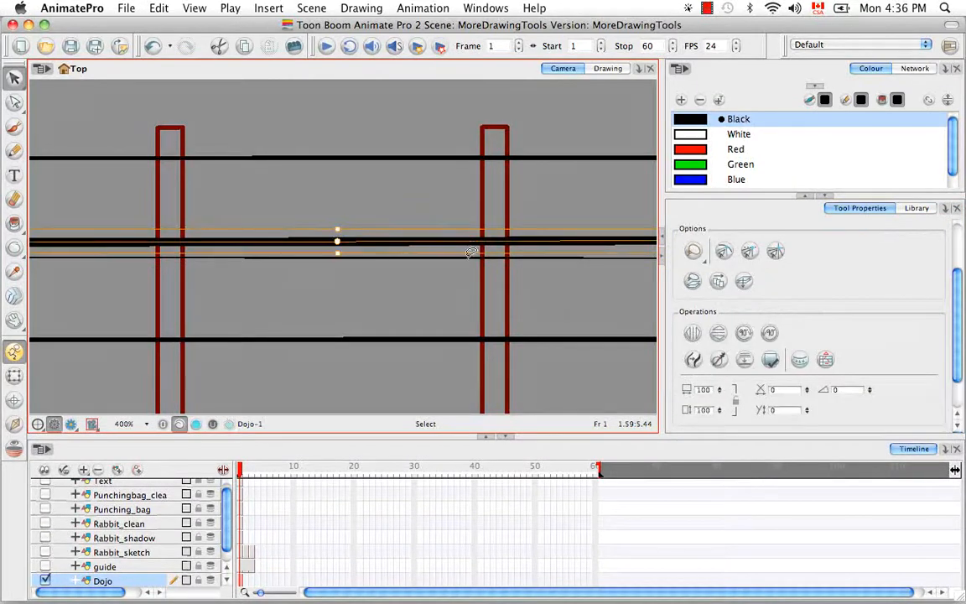
{"action": "left_click_drag", "start_coordinate": [957, 361], "coordinate": [956, 403]}
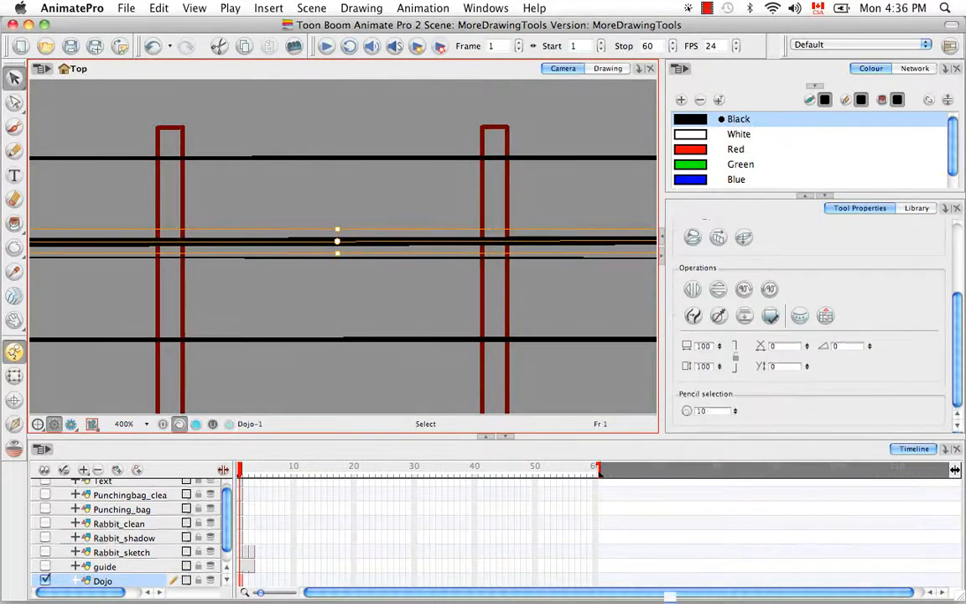
{"action": "left_click_drag", "start_coordinate": [711, 412], "coordinate": [690, 417]}
{"action": "type", "text": "5"}
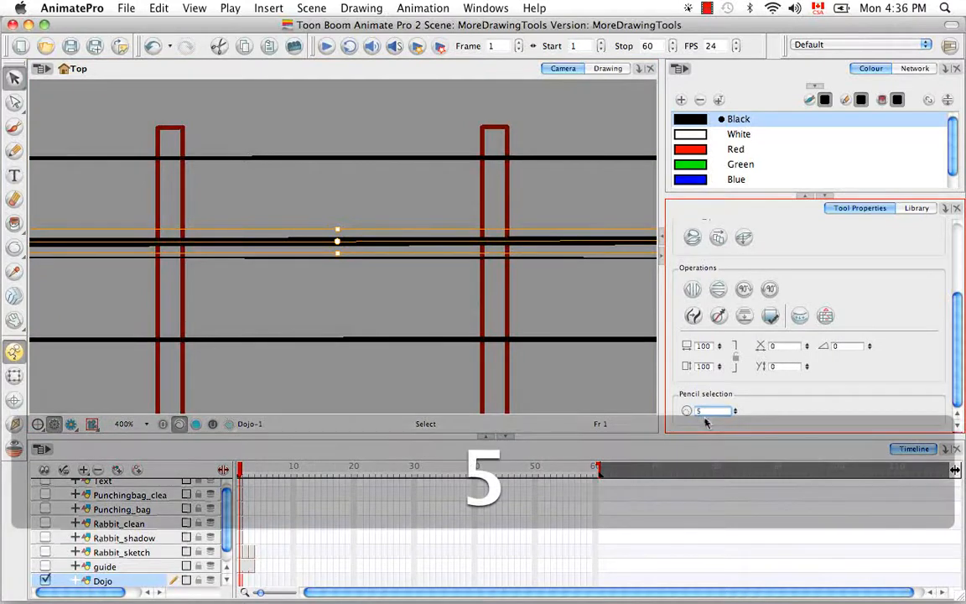
{"action": "key", "text": "Return"}
{"action": "left_click", "coordinate": [421, 296]}
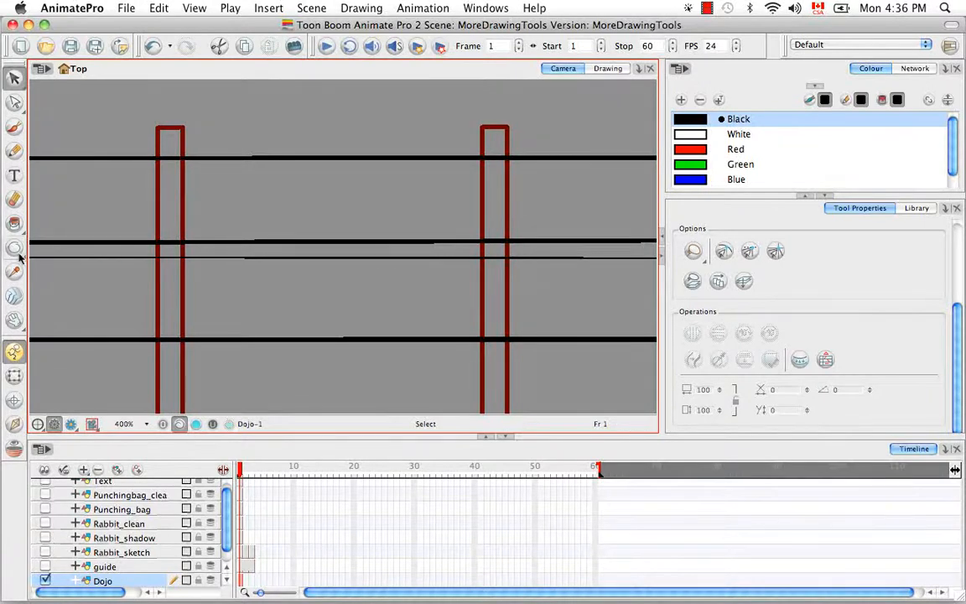
Set the shape drawing mode to straight lines.
{"action": "left_click_drag", "start_coordinate": [15, 247], "coordinate": [36, 251]}
{"action": "left_click", "coordinate": [718, 275]}
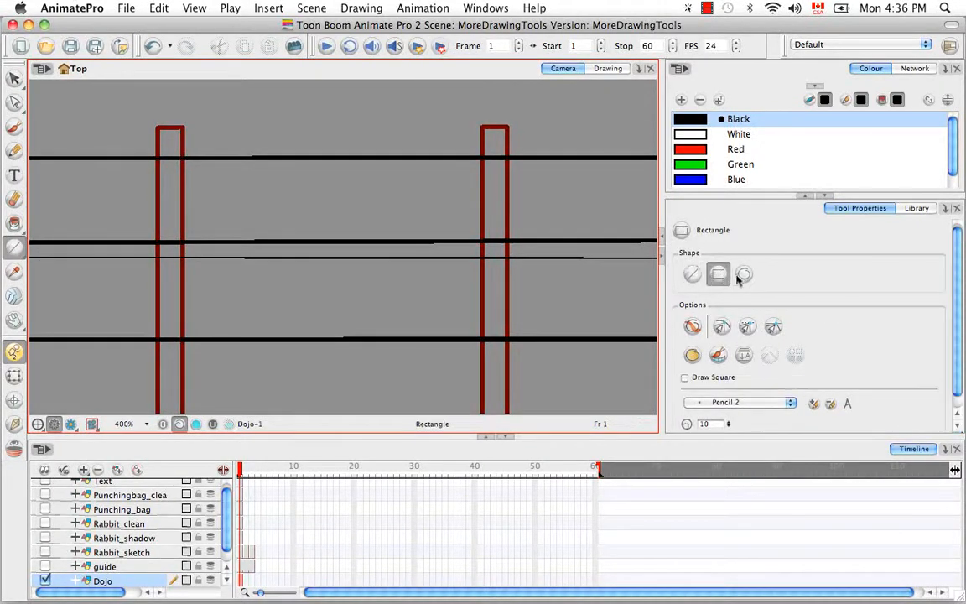
{"action": "left_click", "coordinate": [744, 274]}
{"action": "left_click", "coordinate": [694, 275]}
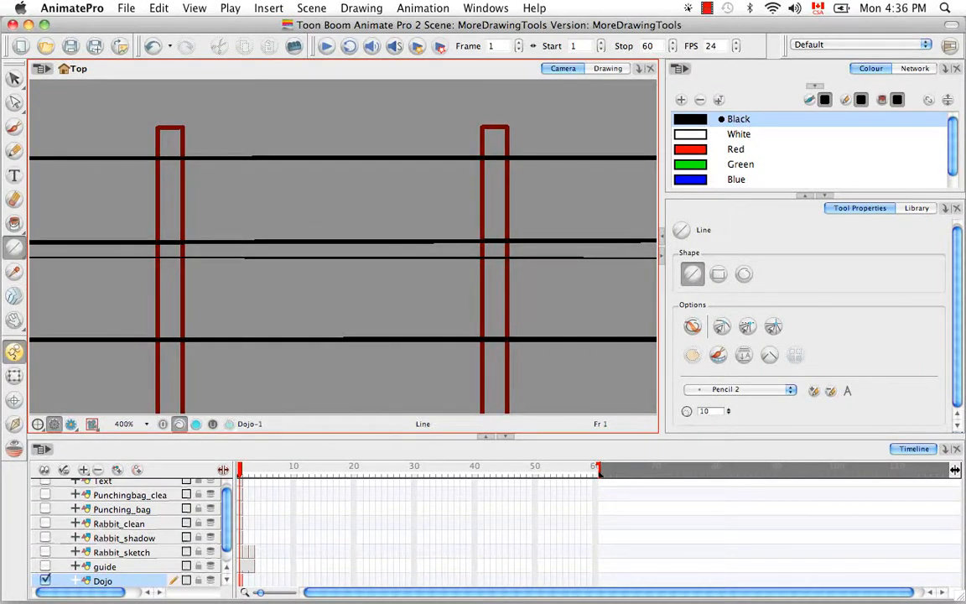
Set the line size to 0 and try the rectangle, ellipse and line shape modes.
{"action": "double_click", "coordinate": [709, 411]}
{"action": "type", "text": "0"}
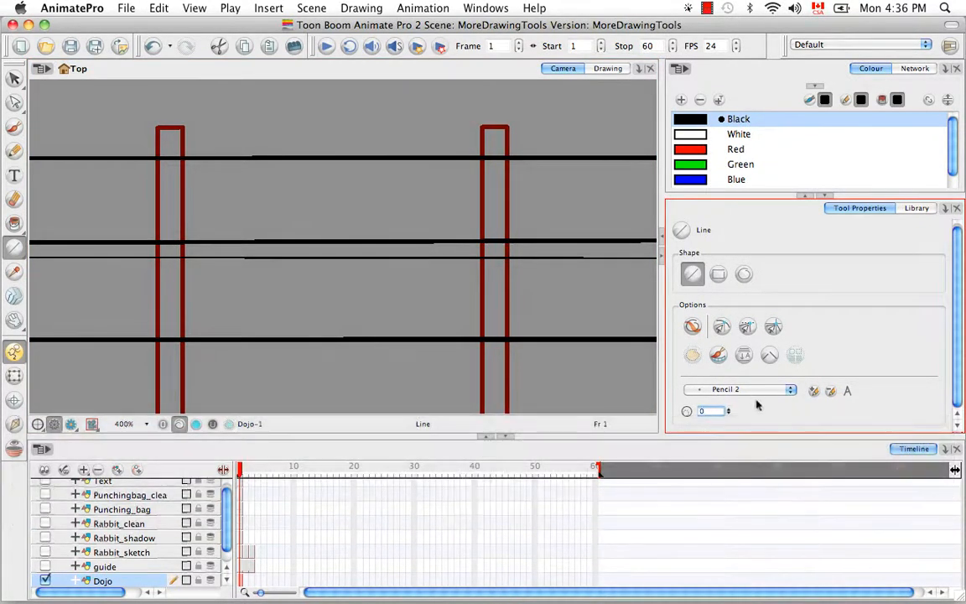
{"action": "left_click", "coordinate": [718, 274]}
{"action": "left_click", "coordinate": [744, 274]}
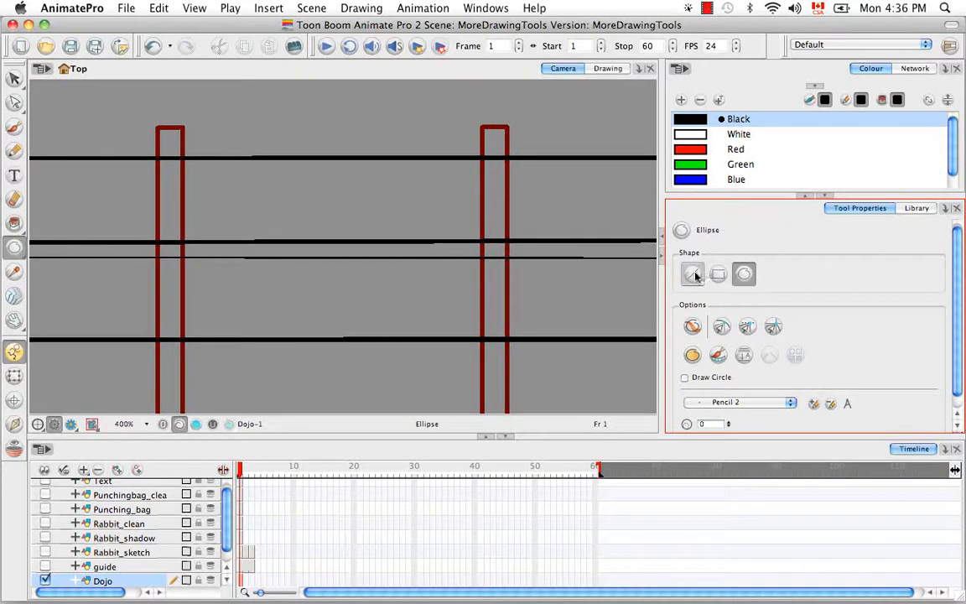
{"action": "left_click", "coordinate": [693, 274]}
Switch from the polyline shape to the Pencil tool.
{"action": "left_click", "coordinate": [16, 250]}
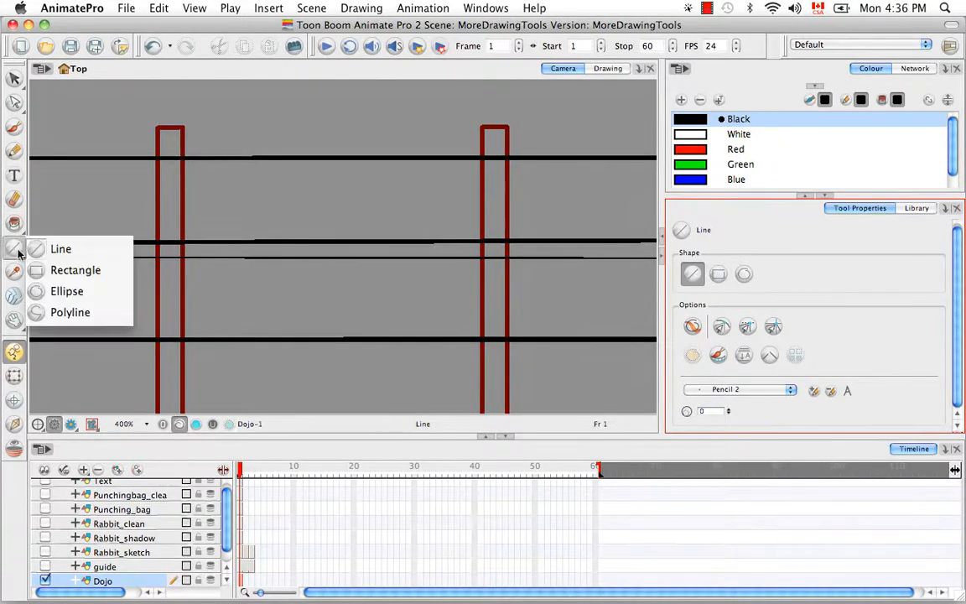
{"action": "left_click", "coordinate": [67, 312]}
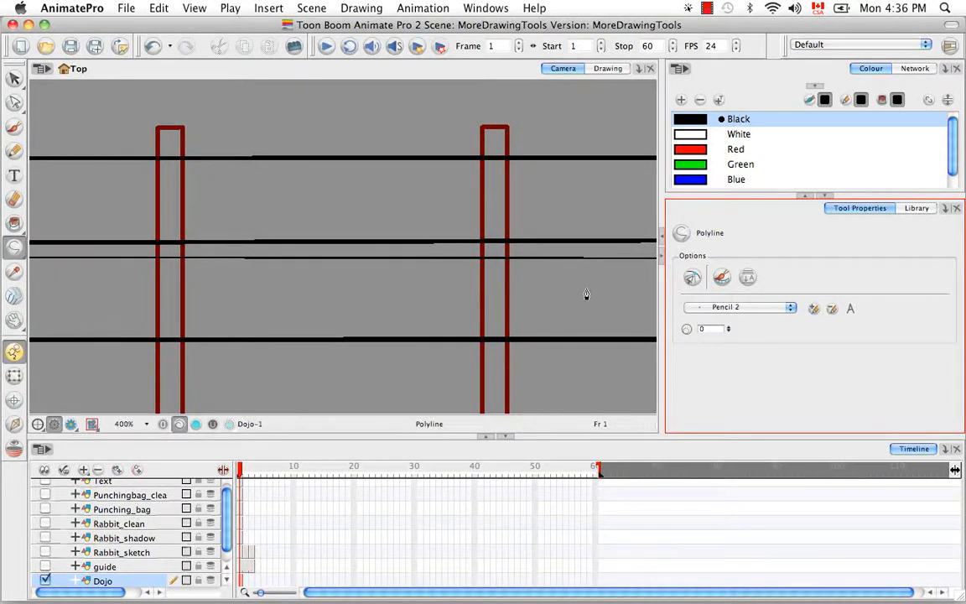
{"action": "left_click", "coordinate": [15, 148]}
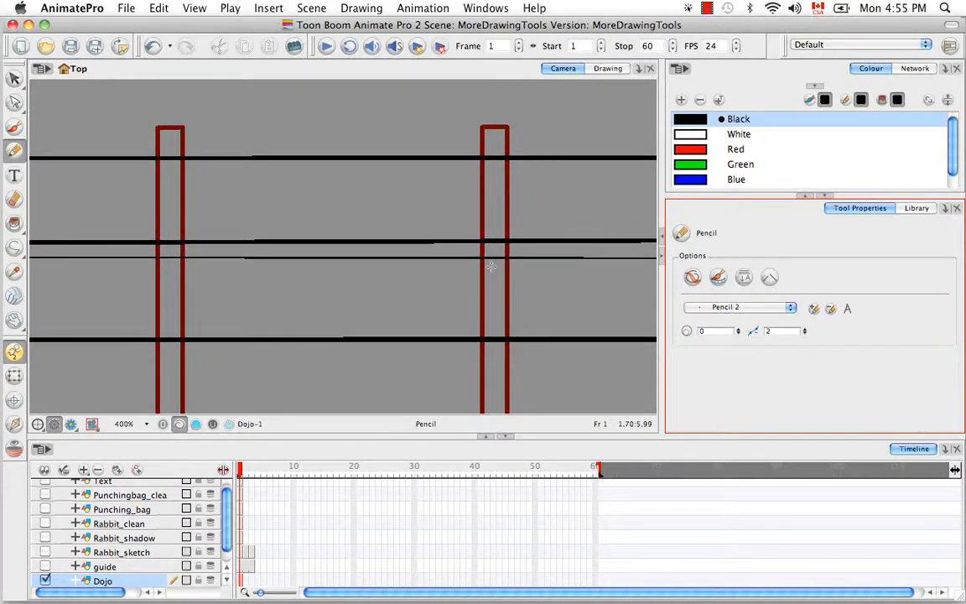
Zoom to 400% on the left end of the rope lines and post, with the Select tool active.
{"action": "key", "text": "super+minus"}
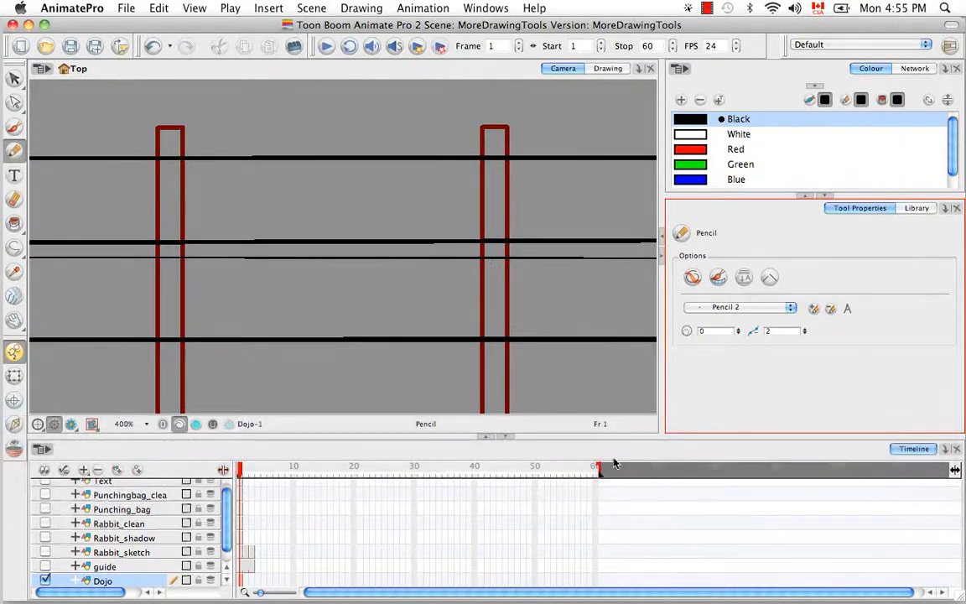
{"action": "key", "text": "super+minus"}
{"action": "key", "text": "super+minus"}
{"action": "key", "text": "super+minus"}
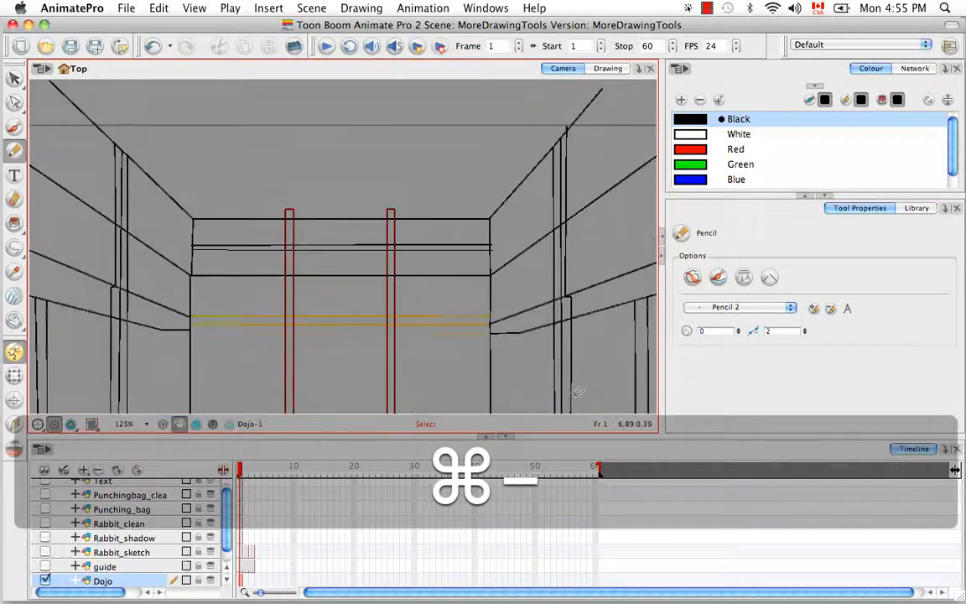
{"action": "key", "text": "space"}
{"action": "left_click_drag", "start_coordinate": [460, 309], "coordinate": [444, 252]}
{"action": "key", "text": "super+equal"}
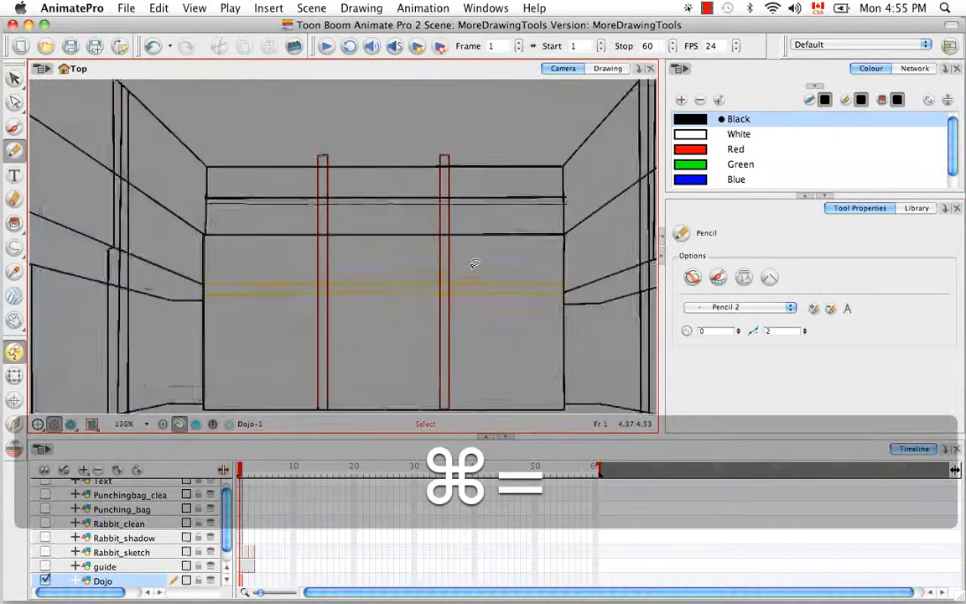
{"action": "key", "text": "super+equal"}
{"action": "key", "text": "super+equal"}
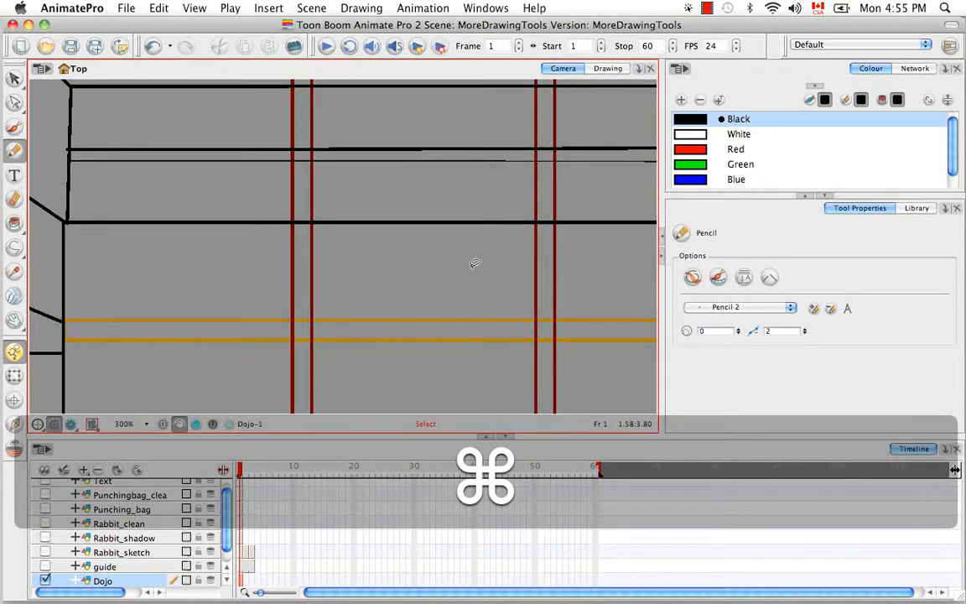
{"action": "key", "text": "super+equal"}
{"action": "key", "text": "space"}
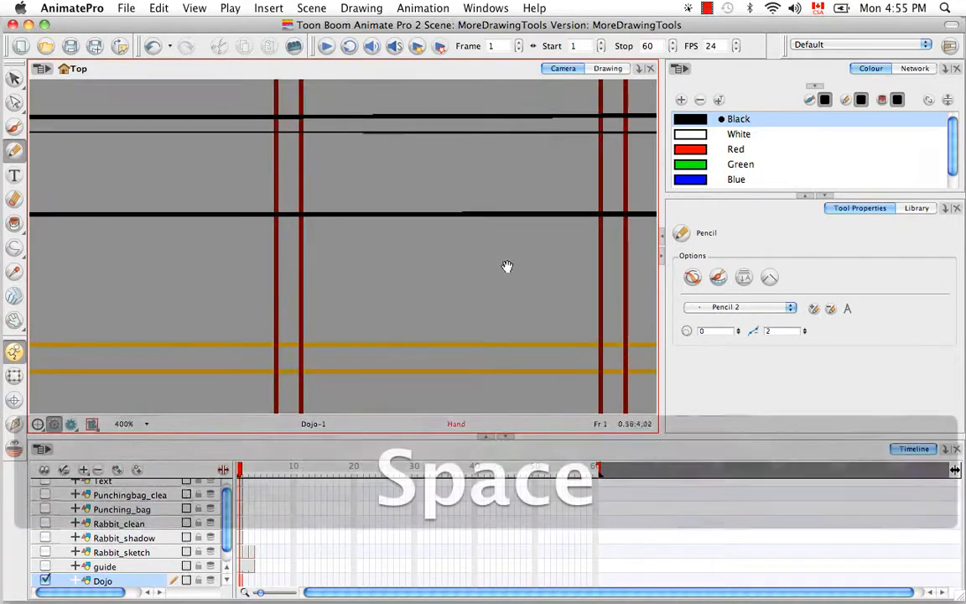
{"action": "left_click_drag", "start_coordinate": [509, 267], "coordinate": [584, 379]}
{"action": "left_click_drag", "start_coordinate": [14, 77], "coordinate": [47, 80]}
Convert the middle rope pencil line into a brush stroke.
{"action": "left_click", "coordinate": [457, 244]}
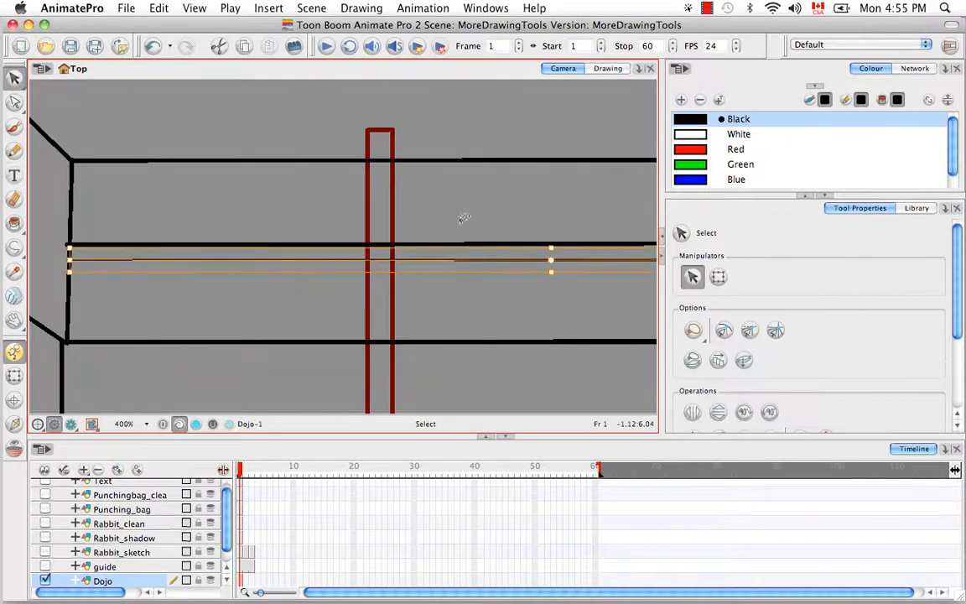
{"action": "left_click", "coordinate": [361, 8]}
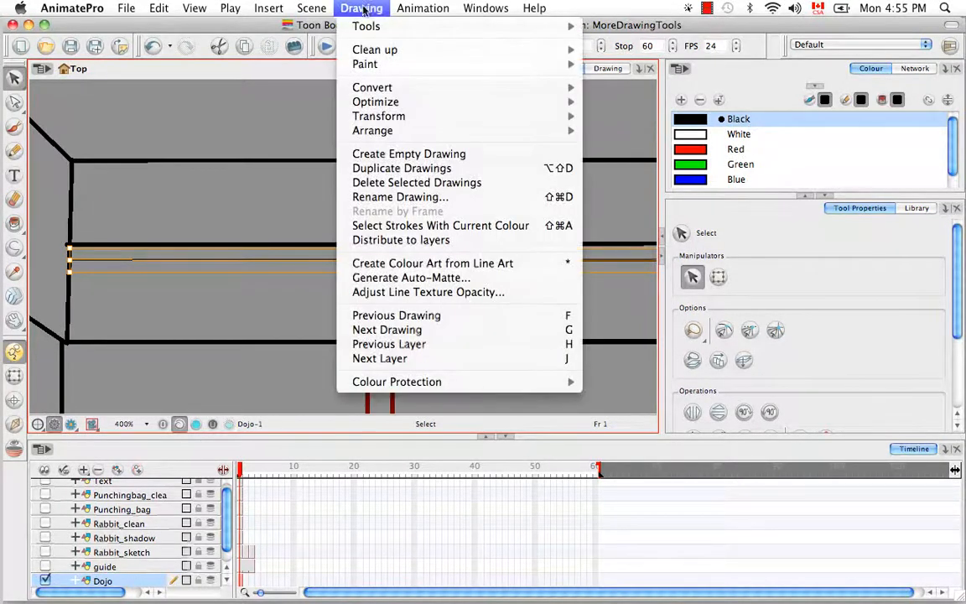
{"action": "mouse_move", "coordinate": [435, 93]}
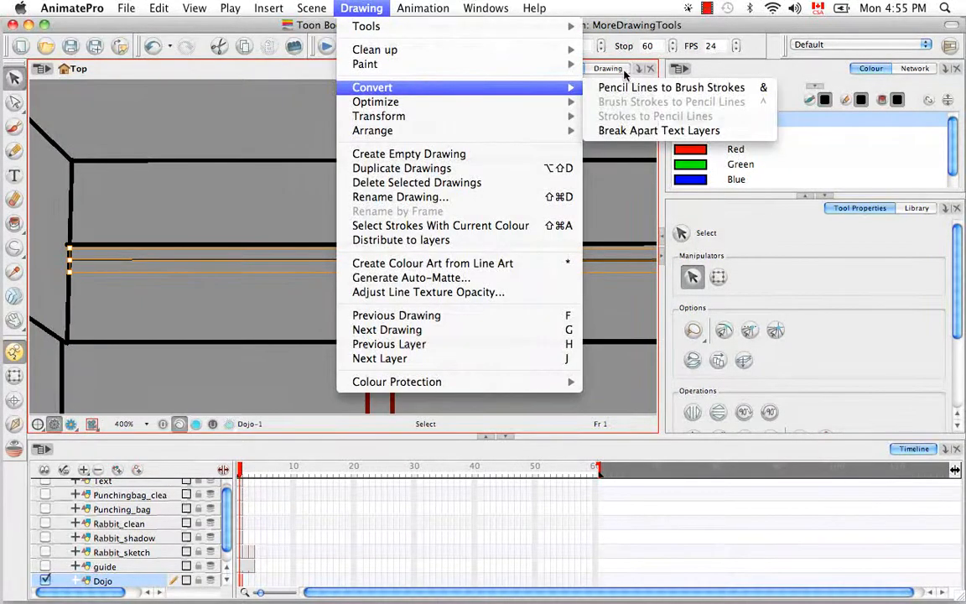
{"action": "left_click", "coordinate": [663, 87]}
{"action": "left_click", "coordinate": [570, 198]}
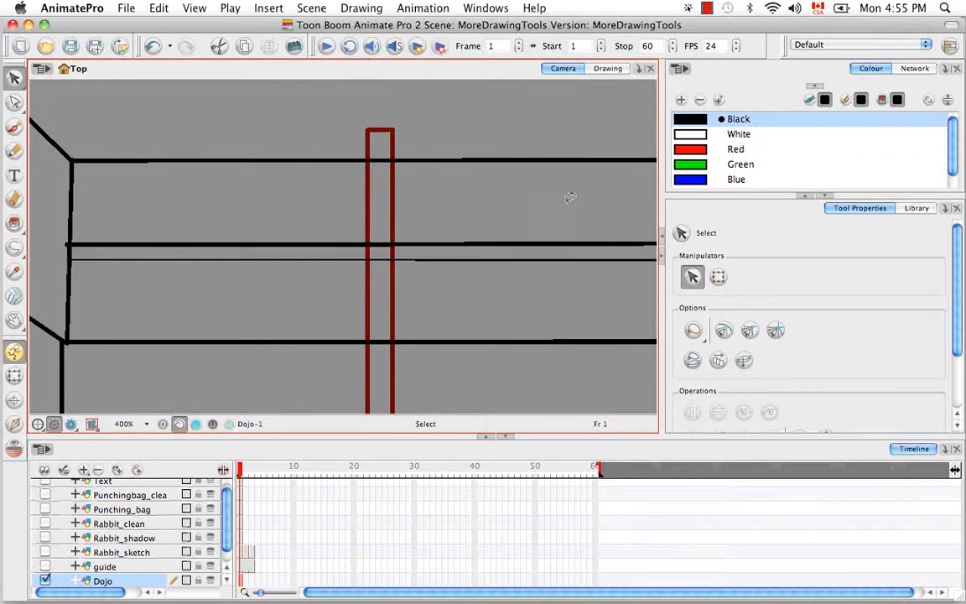
Recolour the rope stroke with the blue sketch colour, then zoom toward the rope-post crossing.
{"action": "left_click", "coordinate": [526, 244]}
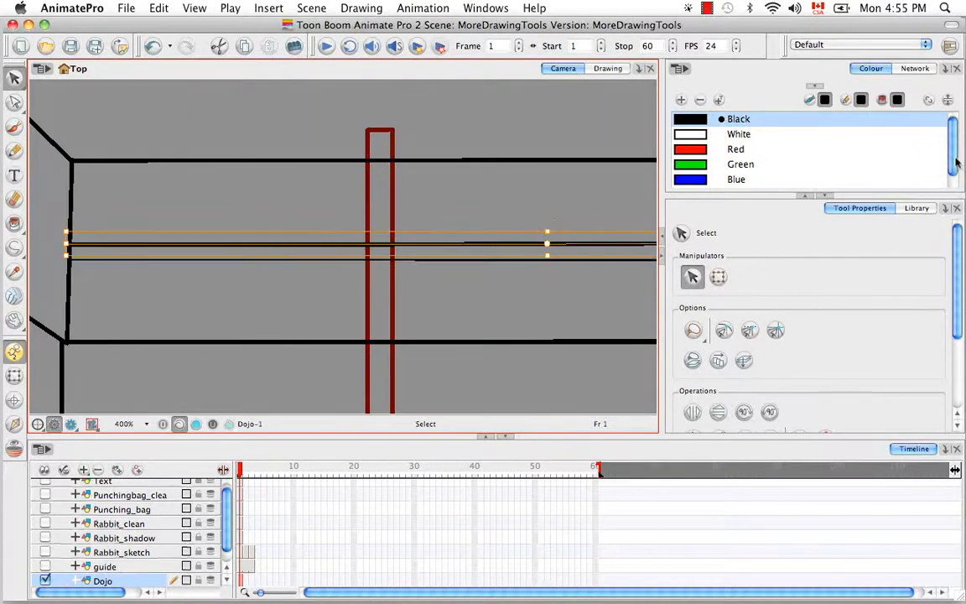
{"action": "scroll", "coordinate": [864, 147], "scroll_direction": "down", "scroll_amount": 3}
{"action": "left_click", "coordinate": [689, 159]}
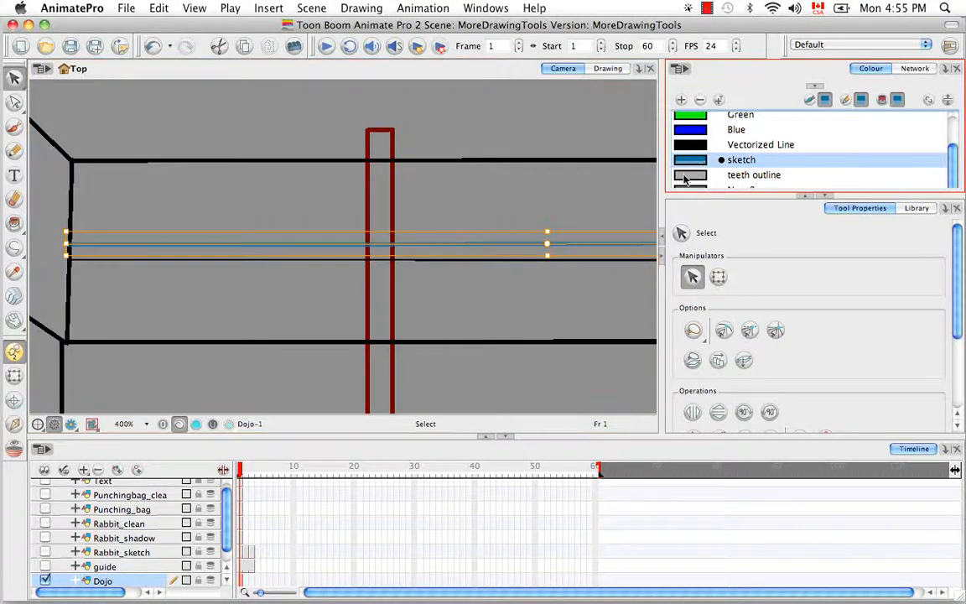
{"action": "left_click", "coordinate": [551, 304]}
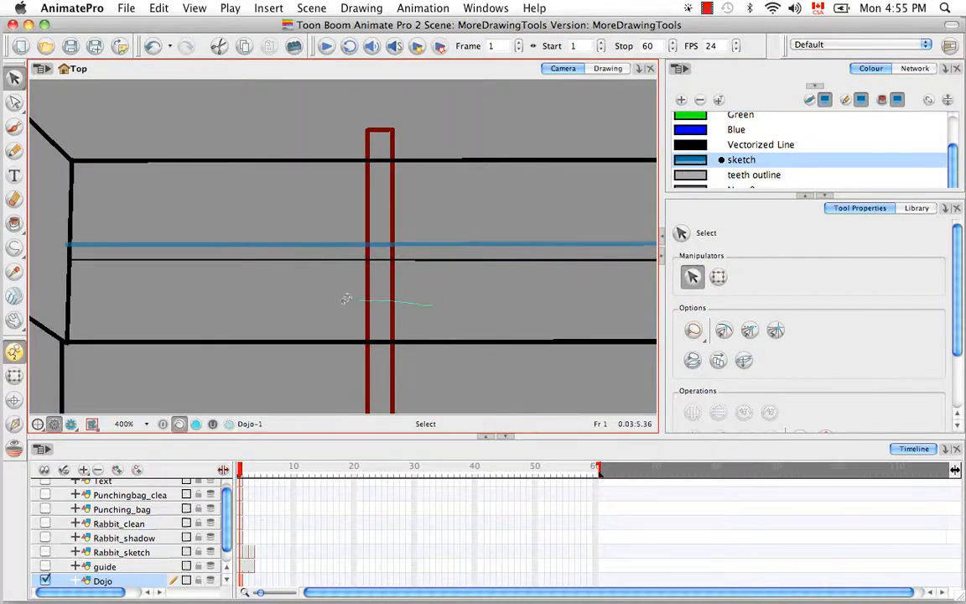
{"action": "left_click_drag", "start_coordinate": [347, 300], "coordinate": [342, 299]}
{"action": "left_click", "coordinate": [438, 201]}
{"action": "key", "text": "super+equal"}
{"action": "key", "text": "super+equal"}
{"action": "key", "text": "super+equal"}
{"action": "key", "text": "super+equal"}
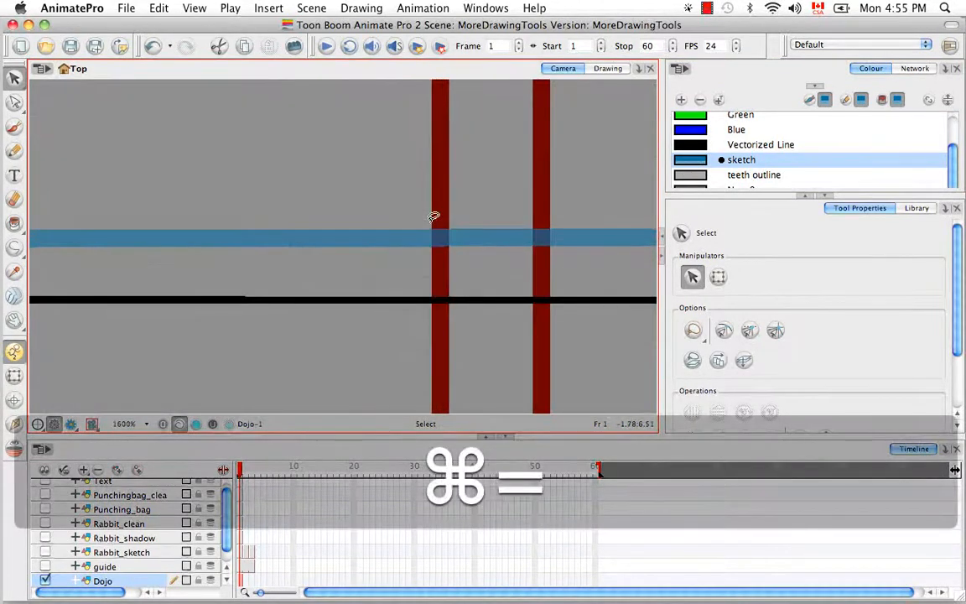
Shift the red posts right and raise the blue rope slightly, undoing a trial black-line move.
{"action": "key", "text": "space"}
{"action": "mouse_move", "coordinate": [592, 318]}
{"action": "left_mouse_down"}
{"action": "mouse_move", "coordinate": [460, 317]}
{"action": "mouse_move", "coordinate": [470, 344]}
{"action": "mouse_move", "coordinate": [458, 344]}
{"action": "left_mouse_up"}
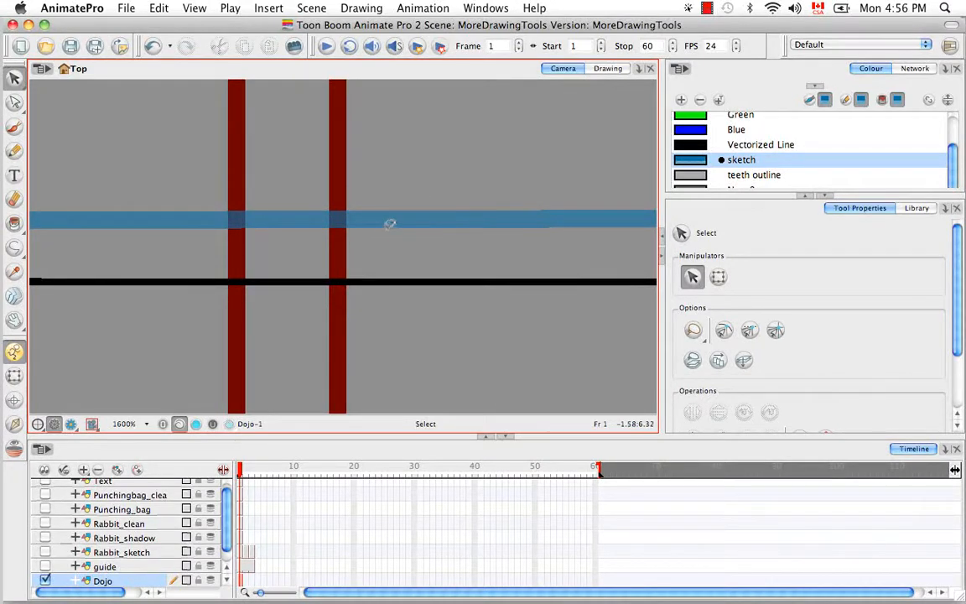
{"action": "left_click", "coordinate": [401, 283]}
{"action": "left_click_drag", "start_coordinate": [401, 282], "coordinate": [403, 298]}
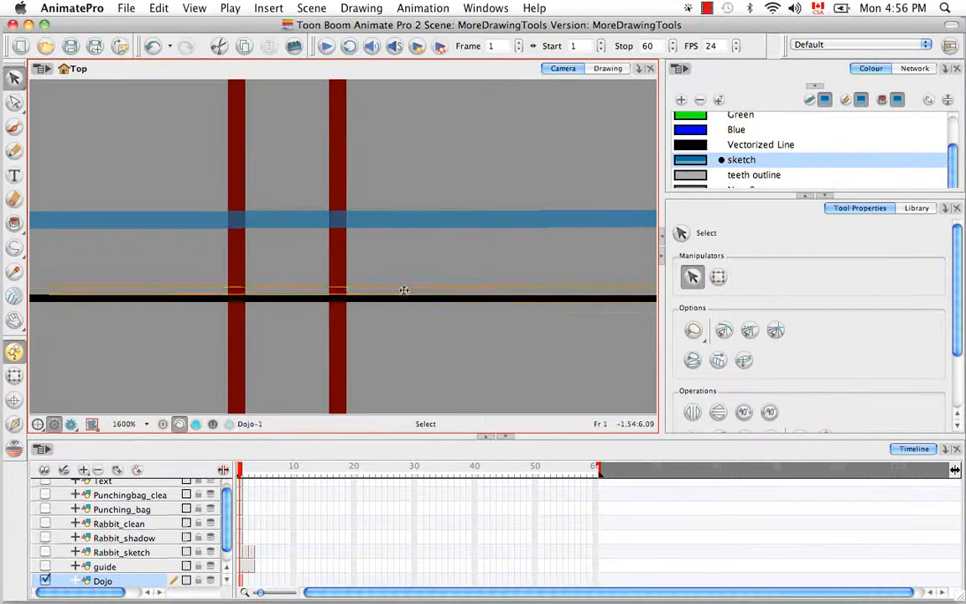
{"action": "key", "text": "super+z"}
{"action": "left_click", "coordinate": [339, 339]}
{"action": "left_click_drag", "start_coordinate": [339, 339], "coordinate": [354, 341]}
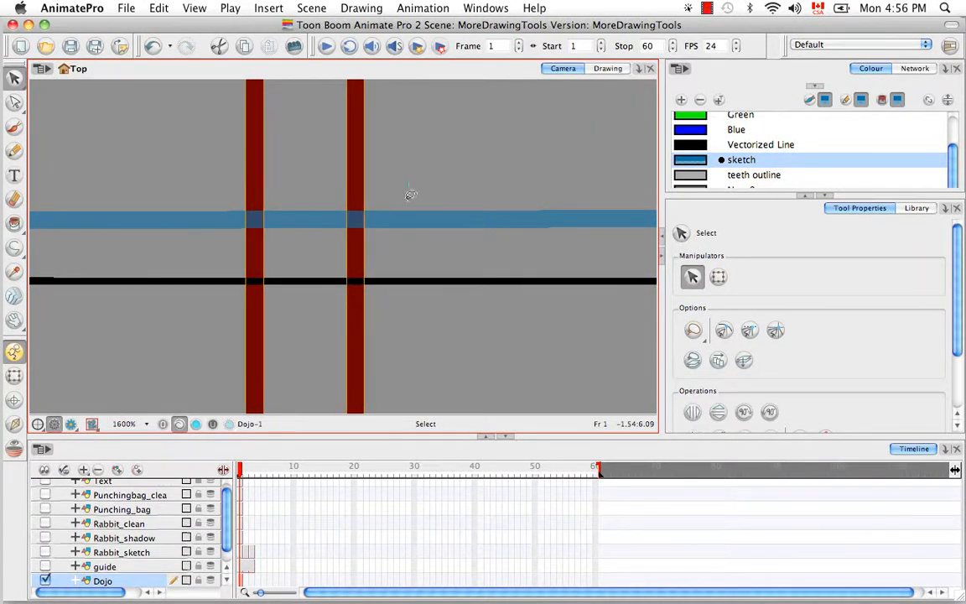
{"action": "left_click", "coordinate": [414, 221]}
{"action": "left_click_drag", "start_coordinate": [414, 222], "coordinate": [415, 216]}
{"action": "left_click", "coordinate": [419, 232]}
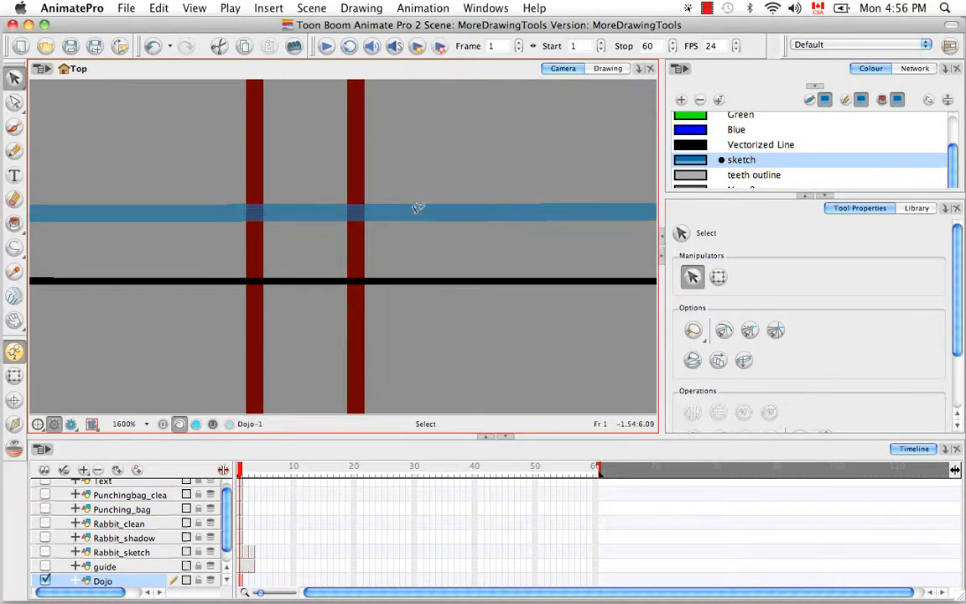
Convert the blue rope line into a brush stroke and lasso all post and rope strokes.
{"action": "left_click", "coordinate": [418, 208]}
{"action": "left_click", "coordinate": [363, 8]}
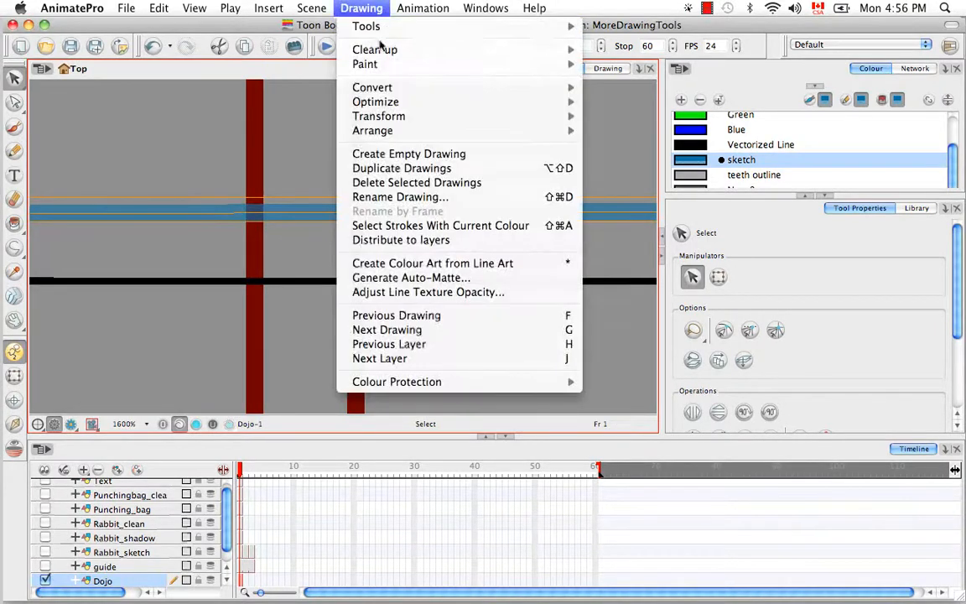
{"action": "mouse_move", "coordinate": [373, 87]}
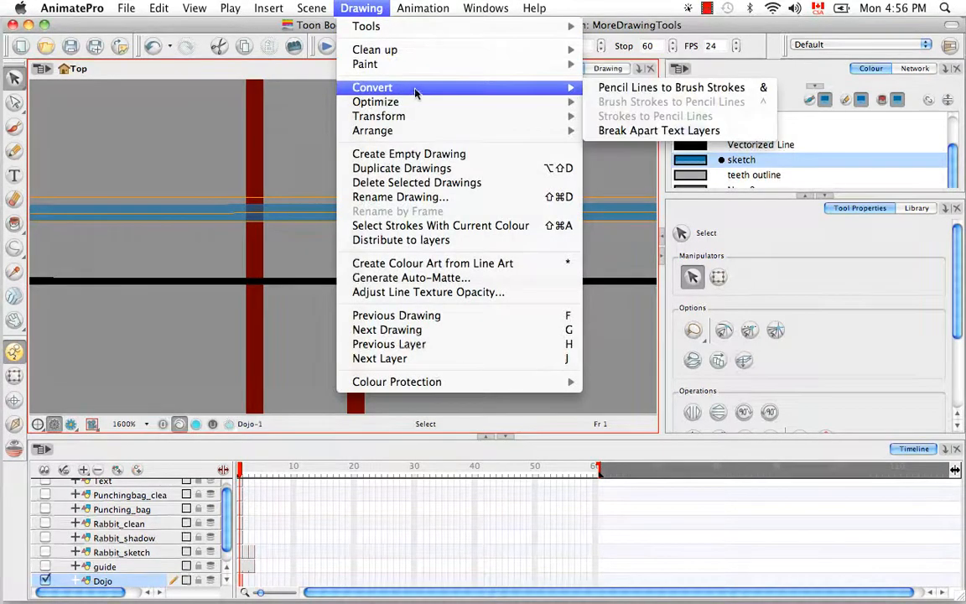
{"action": "left_click", "coordinate": [609, 88]}
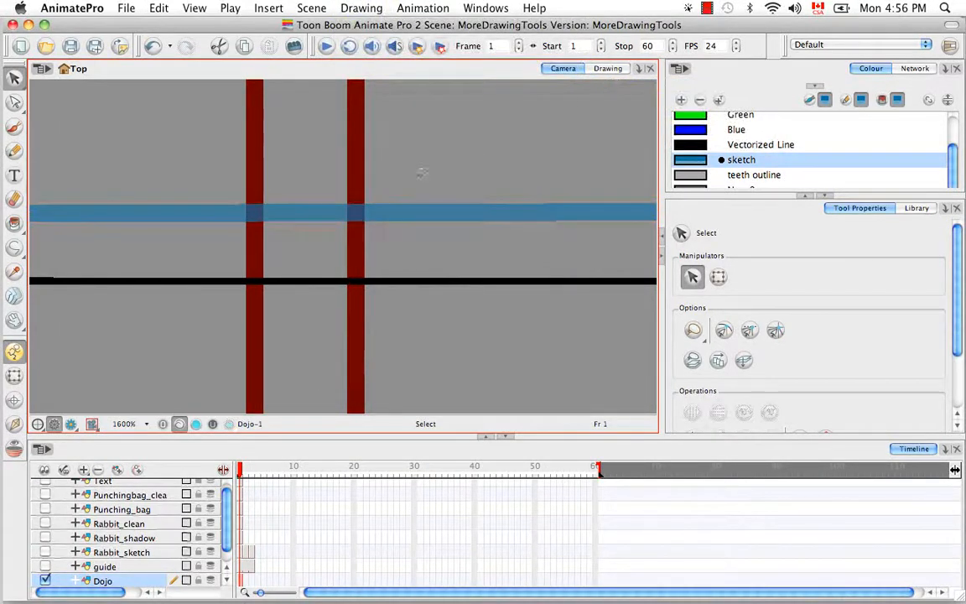
{"action": "mouse_move", "coordinate": [422, 172]}
{"action": "left_mouse_down"}
{"action": "mouse_move", "coordinate": [172, 268]}
{"action": "mouse_move", "coordinate": [411, 176]}
{"action": "left_mouse_up"}
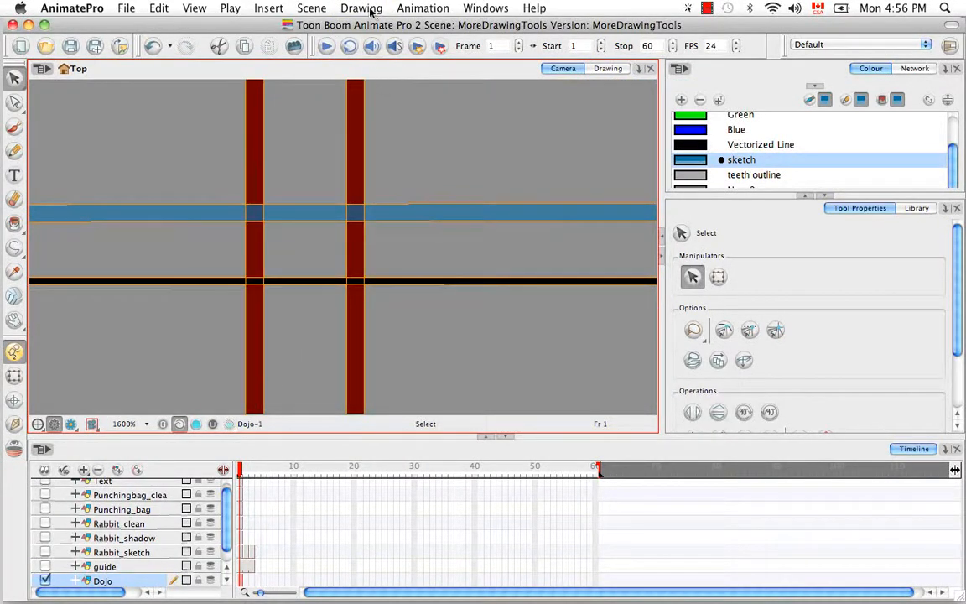
Optimize the selected post and rope strokes.
{"action": "left_click", "coordinate": [372, 10]}
{"action": "mouse_move", "coordinate": [416, 105]}
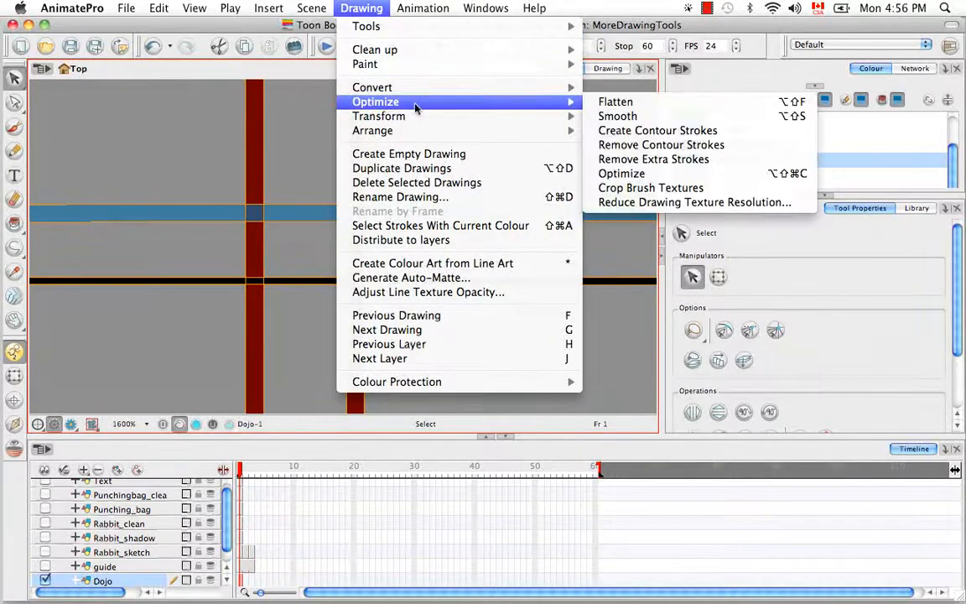
{"action": "left_click", "coordinate": [652, 174]}
{"action": "left_click", "coordinate": [373, 245]}
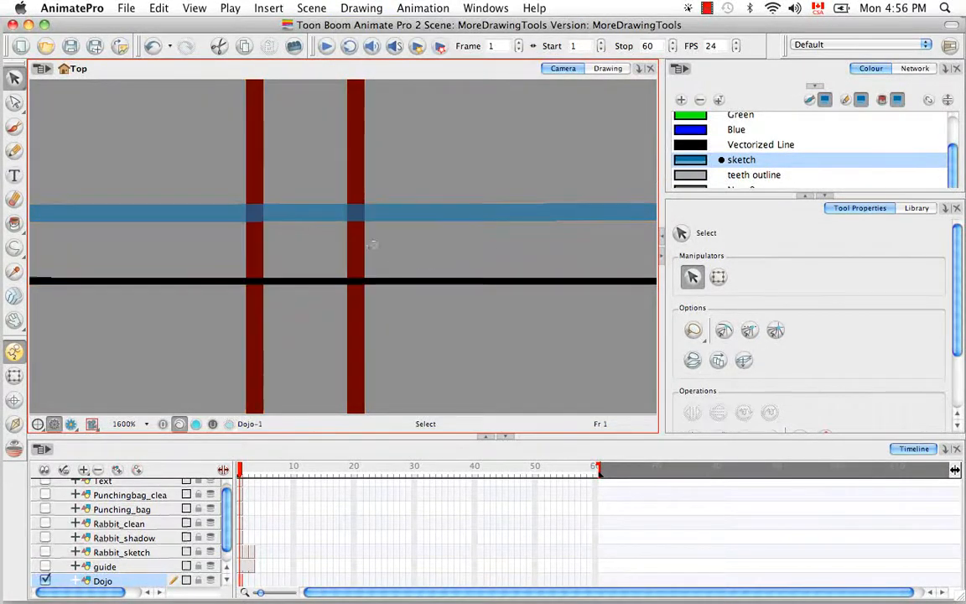
Try moving the black line up to the post tops, then undo it.
{"action": "left_click", "coordinate": [252, 254]}
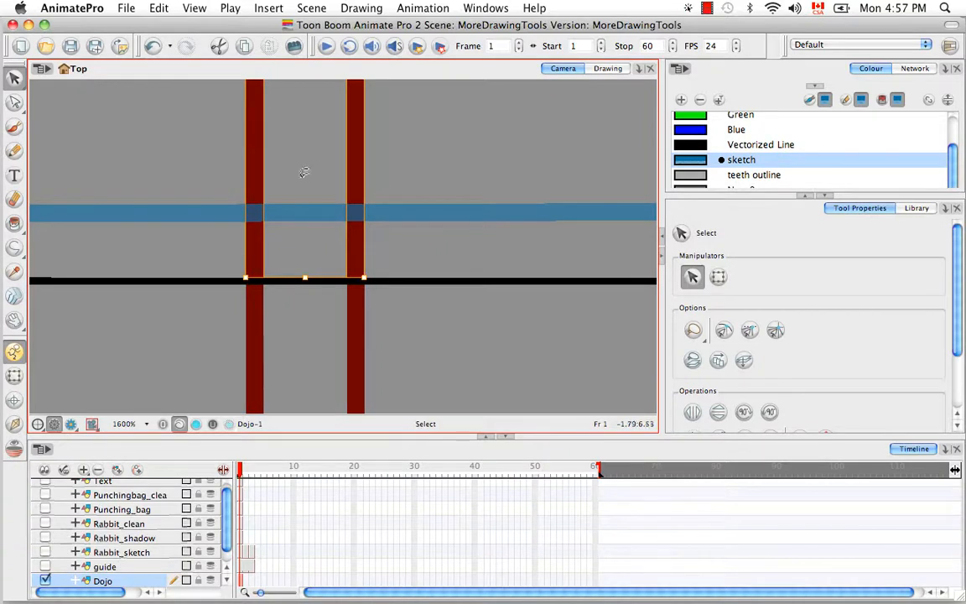
{"action": "left_click", "coordinate": [284, 324]}
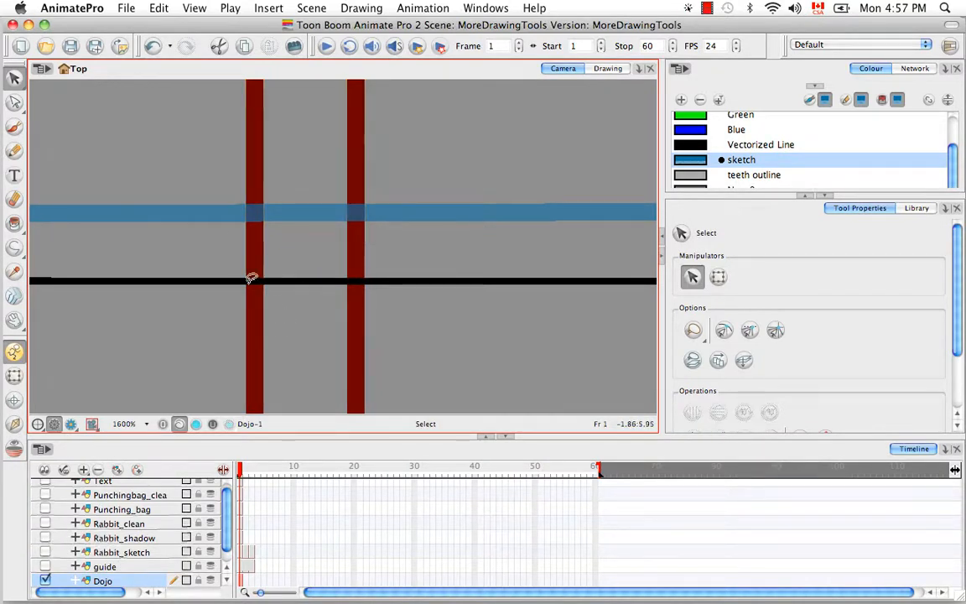
{"action": "left_click_drag", "start_coordinate": [280, 280], "coordinate": [278, 264]}
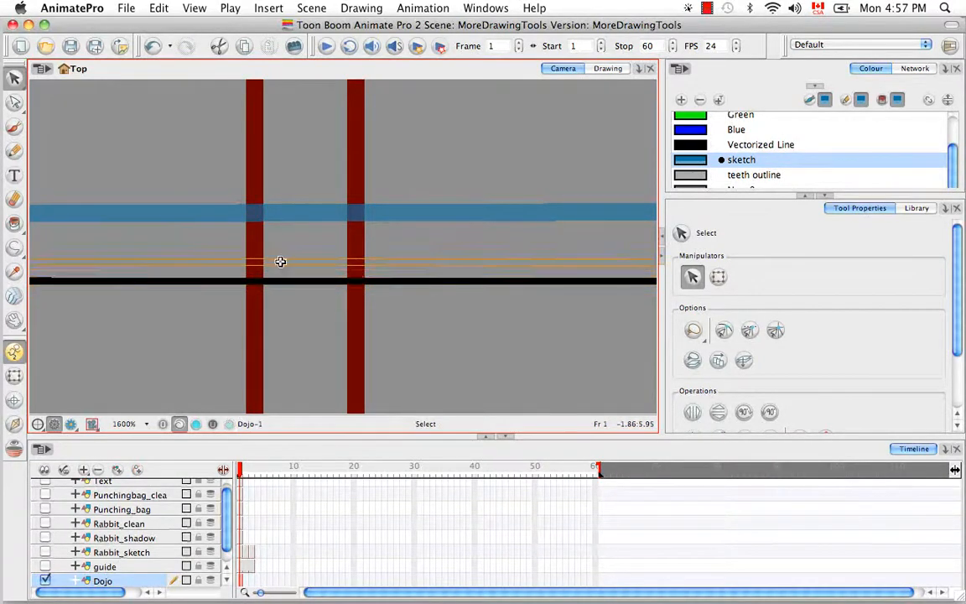
{"action": "left_click", "coordinate": [289, 297]}
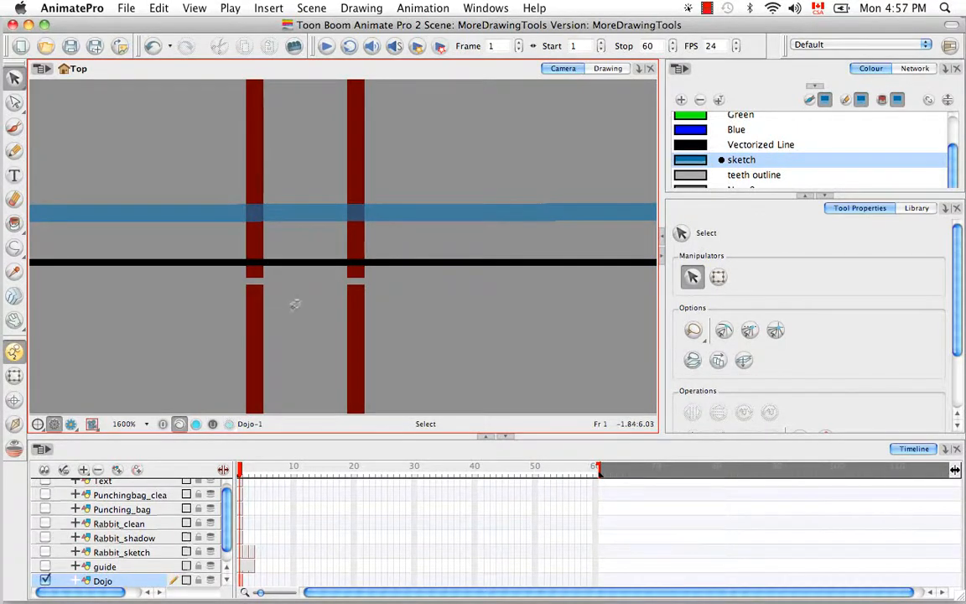
{"action": "key", "text": "super+z"}
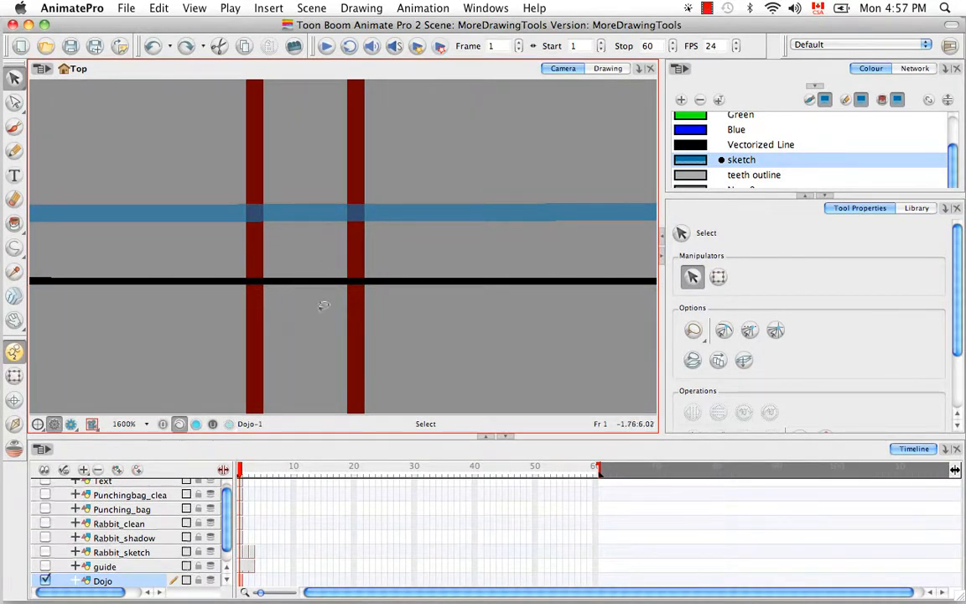
Nudge the blue rope stroke upward and zoom out to the whole dojo.
{"action": "left_click", "coordinate": [285, 214]}
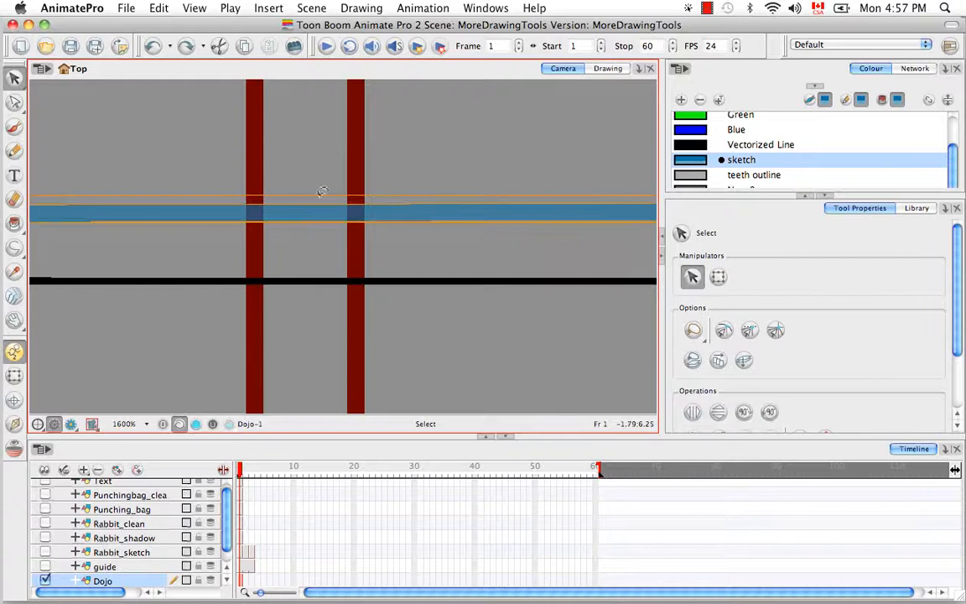
{"action": "mouse_move", "coordinate": [326, 215]}
{"action": "left_mouse_down"}
{"action": "mouse_move", "coordinate": [326, 185]}
{"action": "mouse_move", "coordinate": [323, 207]}
{"action": "left_mouse_up"}
{"action": "left_click", "coordinate": [326, 236]}
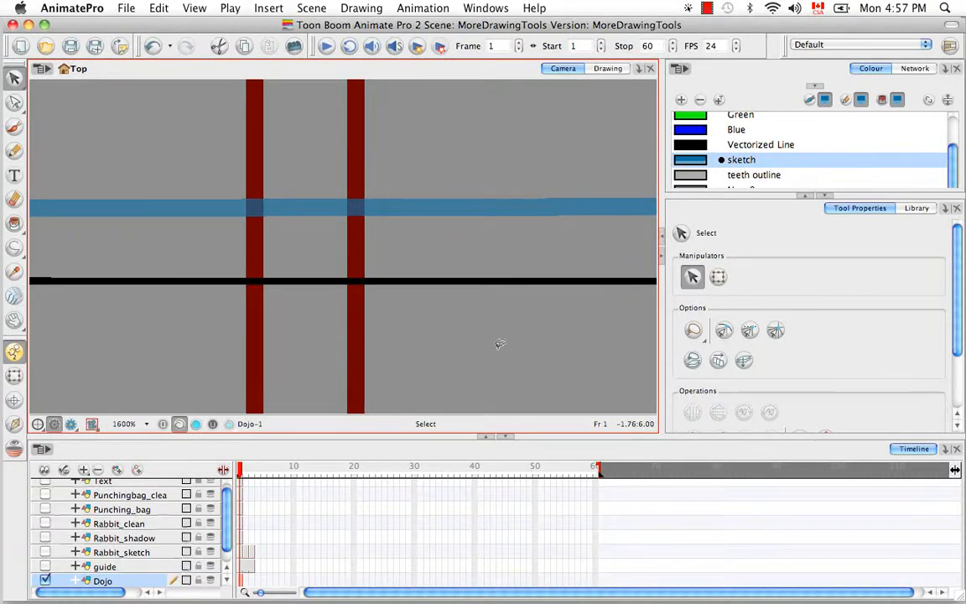
{"action": "key", "text": "super+minus"}
{"action": "key", "text": "super+minus"}
{"action": "key", "text": "super+minus"}
{"action": "key", "text": "super+minus"}
{"action": "key", "text": "super+minus"}
{"action": "key", "text": "super+minus"}
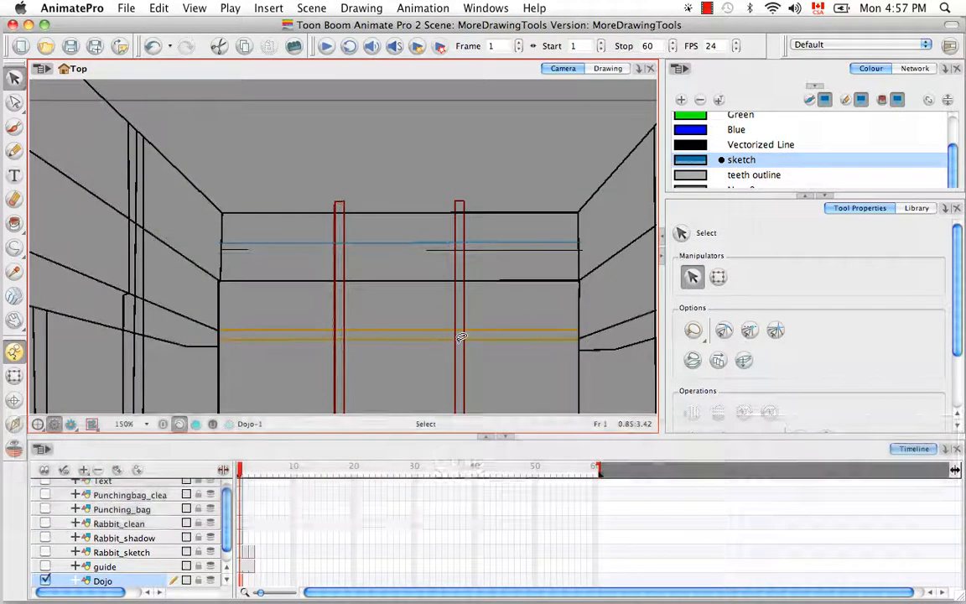
Zoom in twice and pan until a red post fills the view.
{"action": "key", "text": "space"}
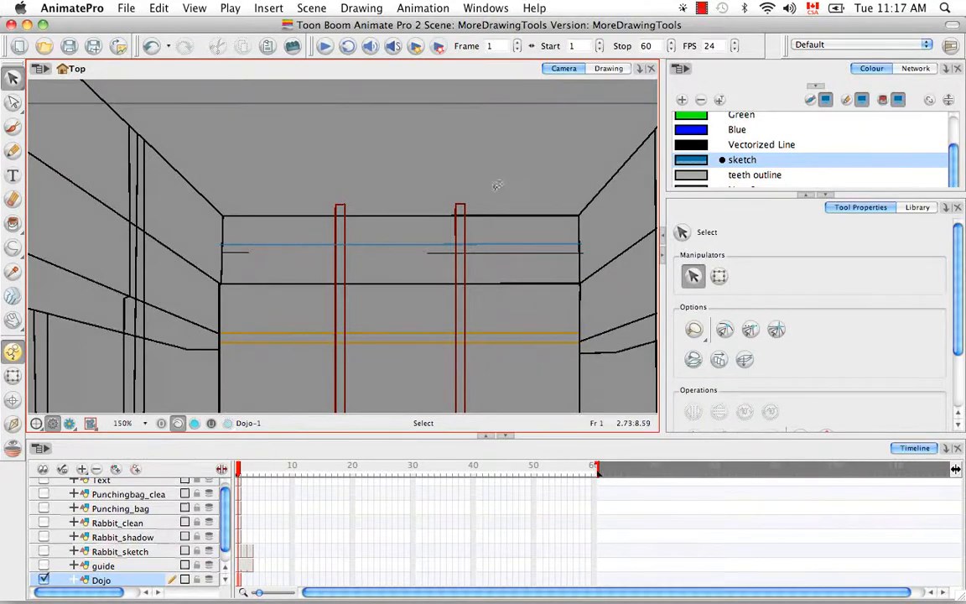
{"action": "key", "text": "super+equal"}
{"action": "key", "text": "super+equal"}
{"action": "key", "text": "super+equal"}
{"action": "key", "text": "space"}
{"action": "left_click_drag", "start_coordinate": [498, 183], "coordinate": [409, 181]}
{"action": "key", "text": "super+equal"}
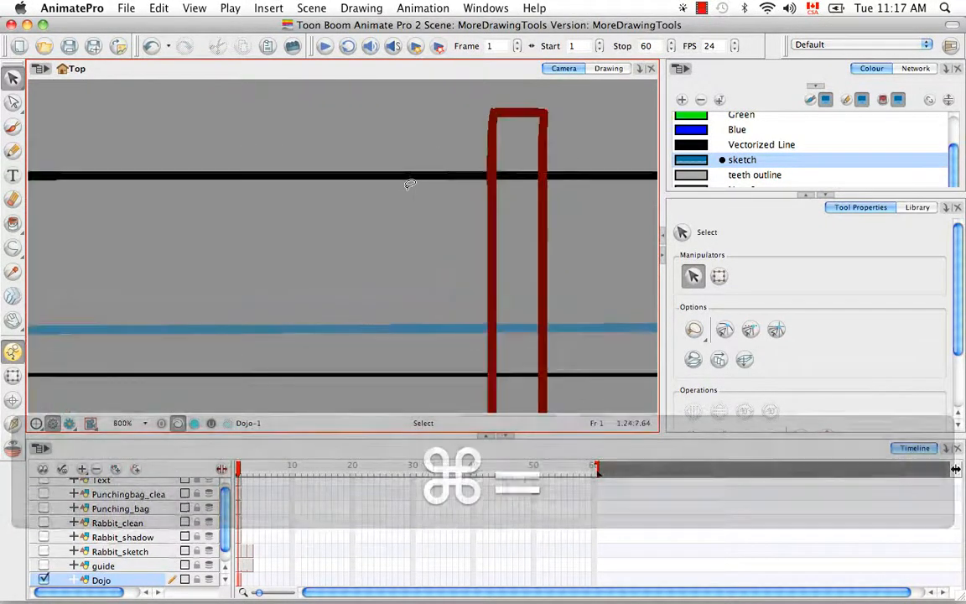
{"action": "key", "text": "space"}
{"action": "left_click_drag", "start_coordinate": [508, 202], "coordinate": [384, 290]}
Isolate the post's right vertical line and stretch it up above the top line.
{"action": "left_click", "coordinate": [409, 199]}
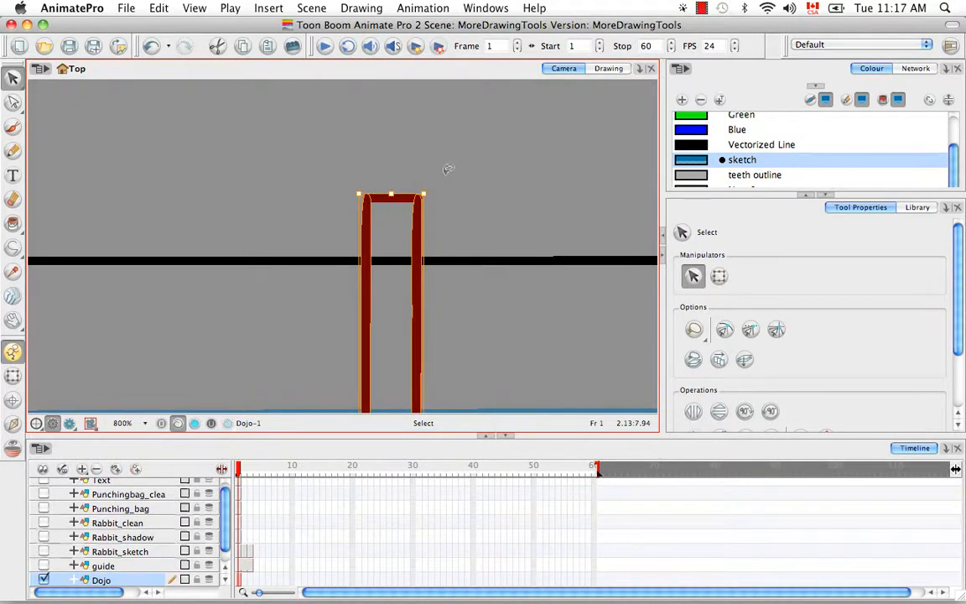
{"action": "left_click", "coordinate": [460, 178]}
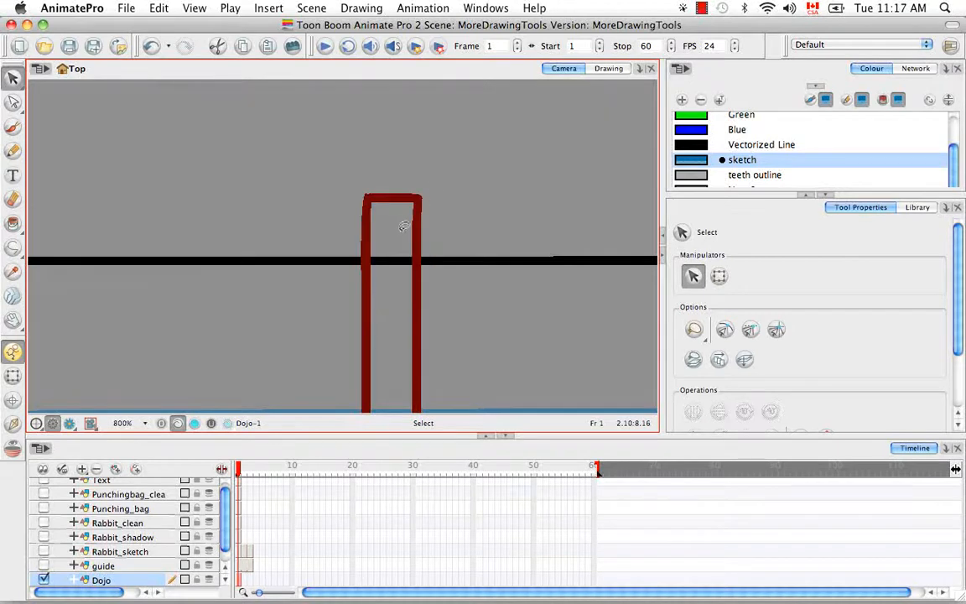
{"action": "left_click", "coordinate": [417, 213]}
{"action": "left_click", "coordinate": [395, 159]}
{"action": "left_click", "coordinate": [395, 199]}
{"action": "left_click", "coordinate": [329, 204]}
{"action": "left_click", "coordinate": [368, 221]}
{"action": "left_click", "coordinate": [478, 188]}
{"action": "left_click", "coordinate": [415, 195]}
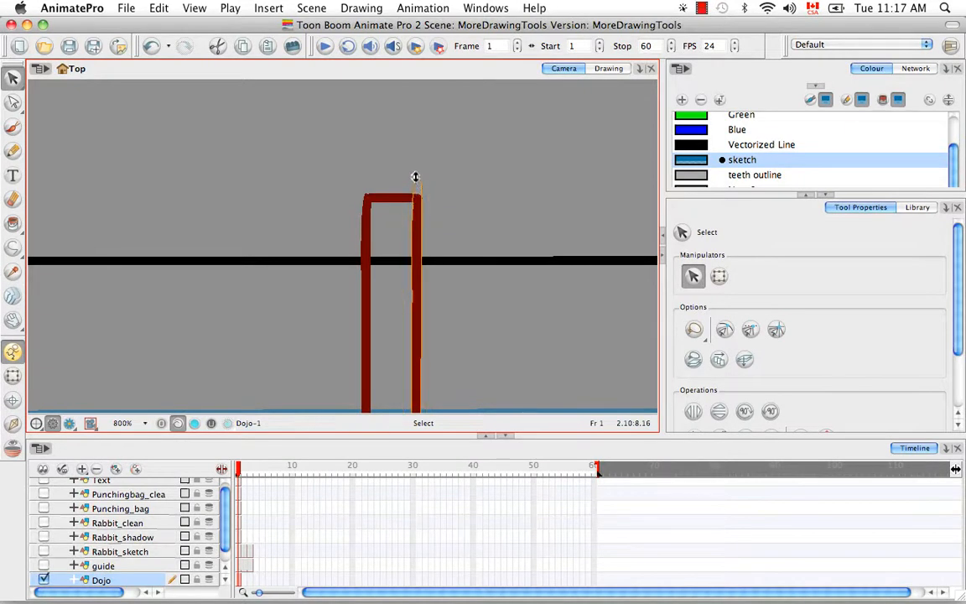
{"action": "left_click", "coordinate": [446, 168]}
{"action": "left_click_drag", "start_coordinate": [416, 177], "coordinate": [439, 196]}
Extend the crossbar outward on both sides and stretch the left post line above it.
{"action": "left_click", "coordinate": [389, 197]}
{"action": "left_click", "coordinate": [440, 171]}
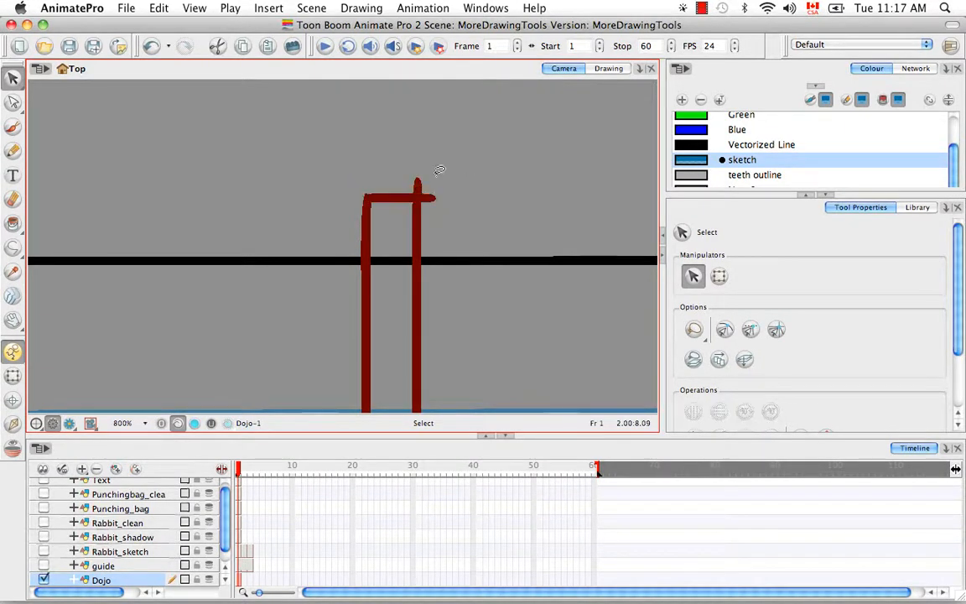
{"action": "left_click", "coordinate": [366, 198]}
{"action": "left_click_drag", "start_coordinate": [366, 193], "coordinate": [342, 197]}
{"action": "left_click", "coordinate": [393, 146]}
{"action": "left_click", "coordinate": [381, 198]}
{"action": "left_click", "coordinate": [471, 176]}
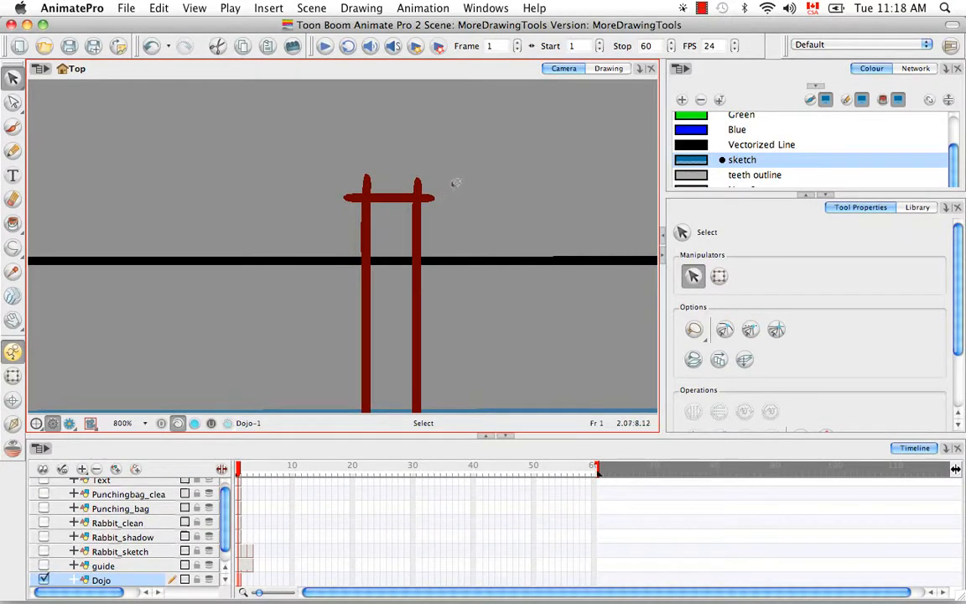
{"action": "left_click", "coordinate": [15, 102]}
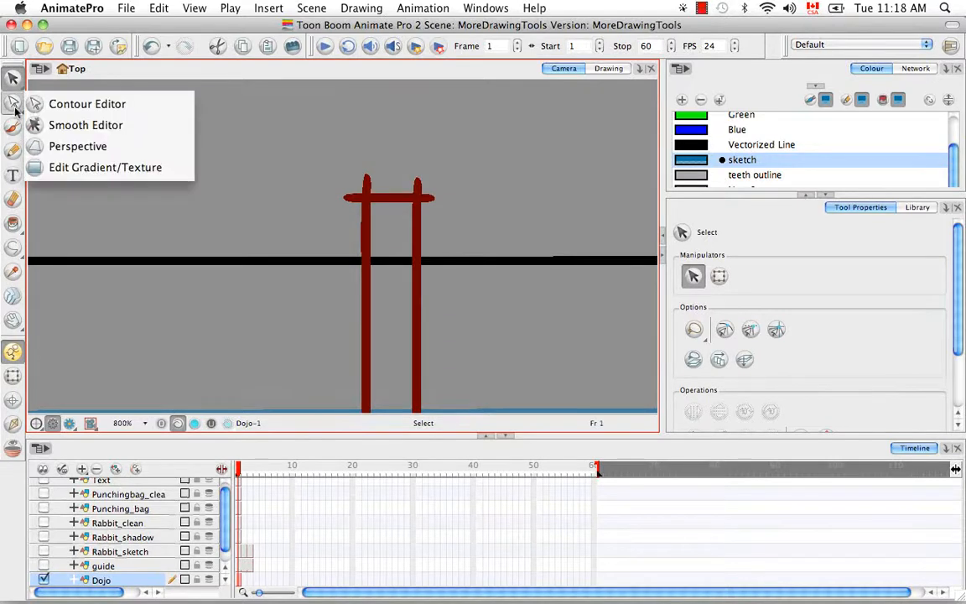
Cut the left pillar tip off above the crossbar with the Cutter tool.
{"action": "left_click", "coordinate": [10, 104]}
{"action": "left_click_drag", "start_coordinate": [12, 77], "coordinate": [59, 99]}
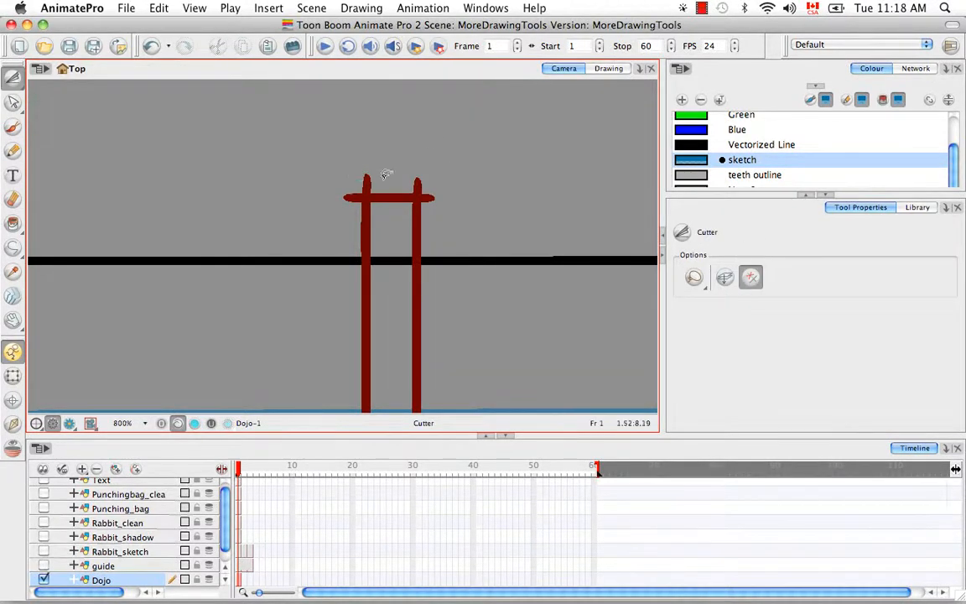
{"action": "mouse_move", "coordinate": [362, 178]}
{"action": "left_mouse_down"}
{"action": "mouse_move", "coordinate": [418, 167]}
{"action": "mouse_move", "coordinate": [440, 183]}
{"action": "mouse_move", "coordinate": [435, 220]}
{"action": "mouse_move", "coordinate": [347, 235]}
{"action": "left_mouse_up"}
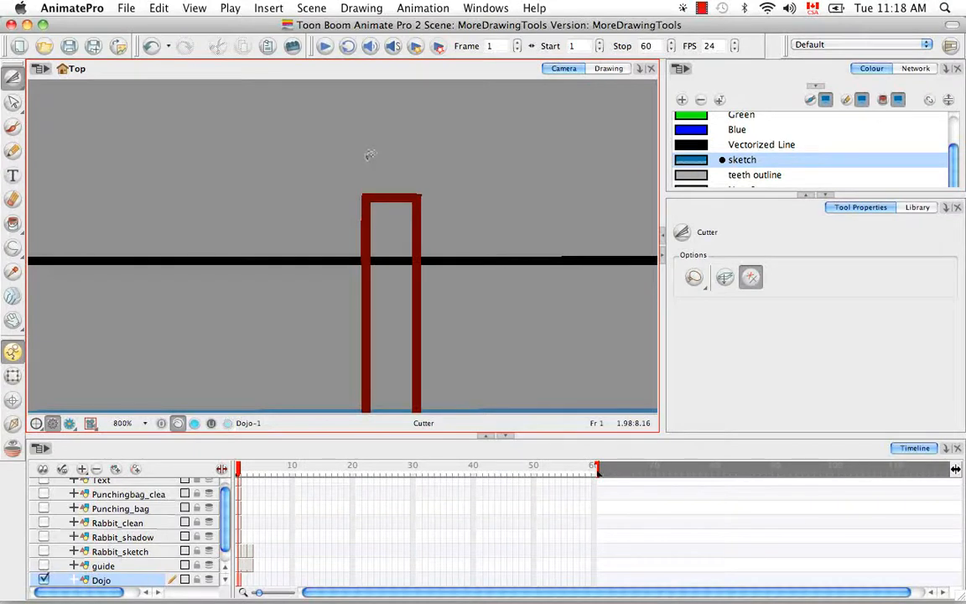
{"action": "left_click_drag", "start_coordinate": [14, 80], "coordinate": [53, 84]}
{"action": "left_click_drag", "start_coordinate": [464, 161], "coordinate": [404, 134]}
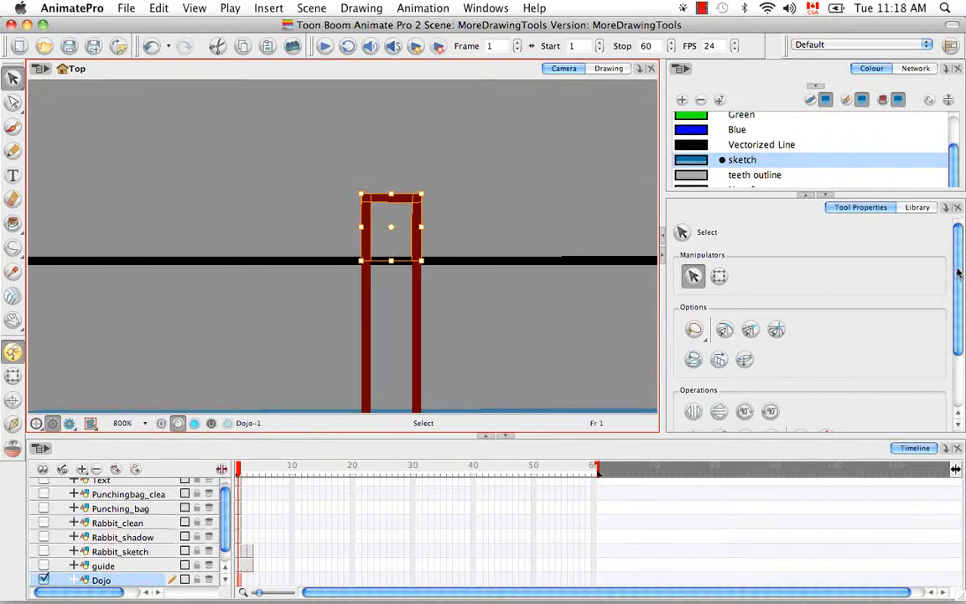
{"action": "left_click_drag", "start_coordinate": [958, 272], "coordinate": [961, 341]}
{"action": "left_click", "coordinate": [588, 233]}
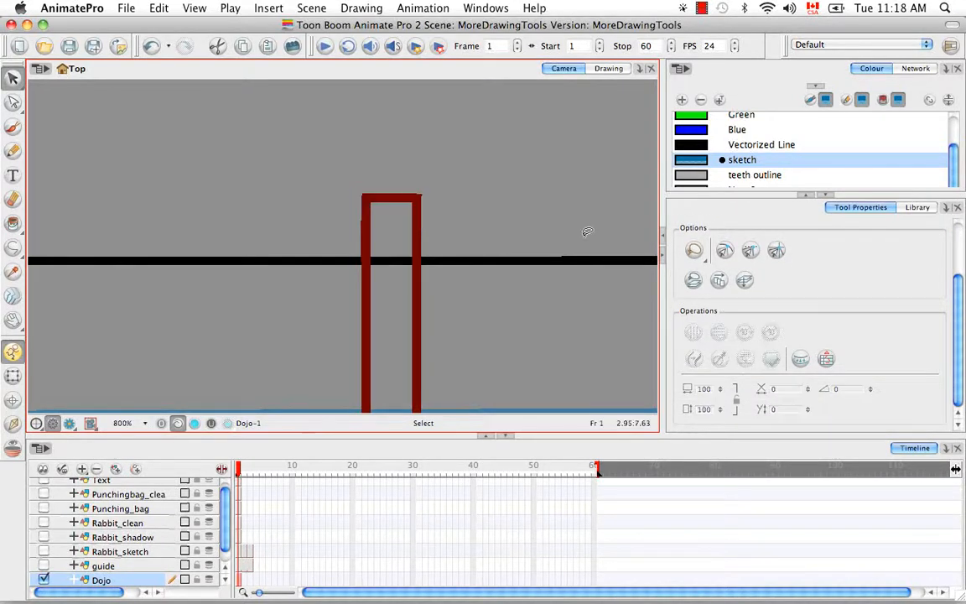
Test-move the small top-left corner piece, undo it, and select the frame top.
{"action": "left_click", "coordinate": [385, 202]}
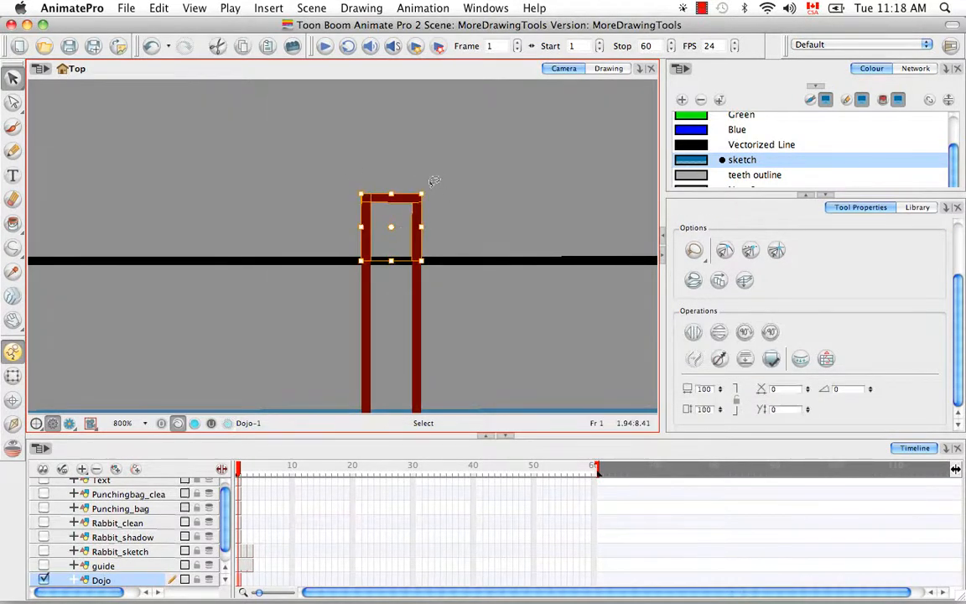
{"action": "left_click", "coordinate": [372, 182]}
{"action": "left_click", "coordinate": [366, 195]}
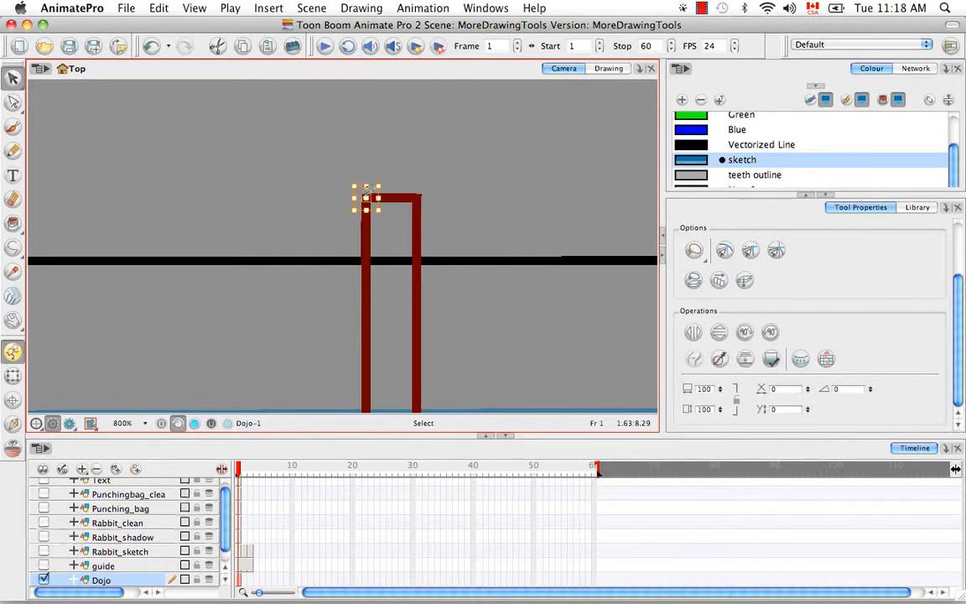
{"action": "left_click_drag", "start_coordinate": [366, 199], "coordinate": [355, 183]}
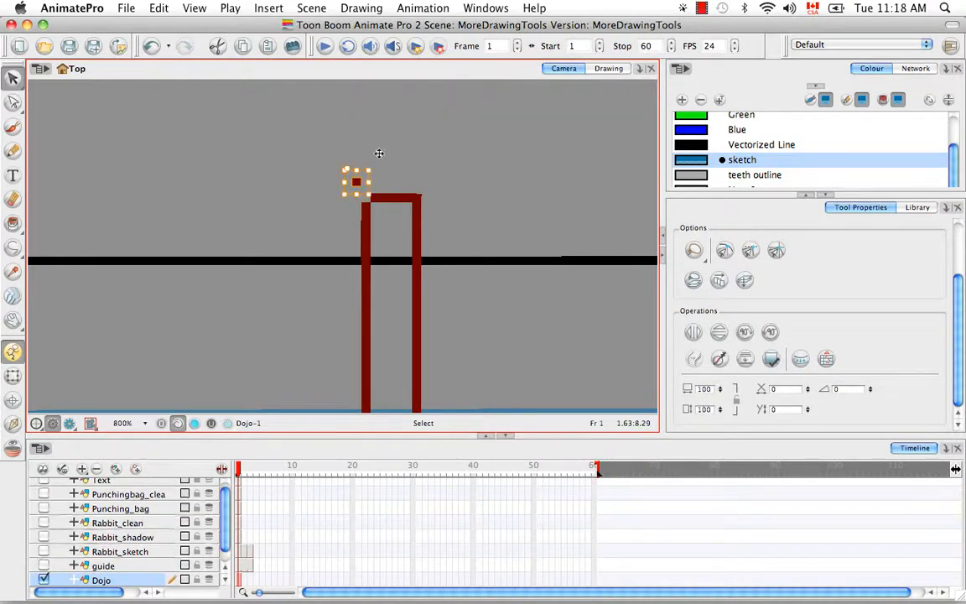
{"action": "left_click", "coordinate": [385, 145]}
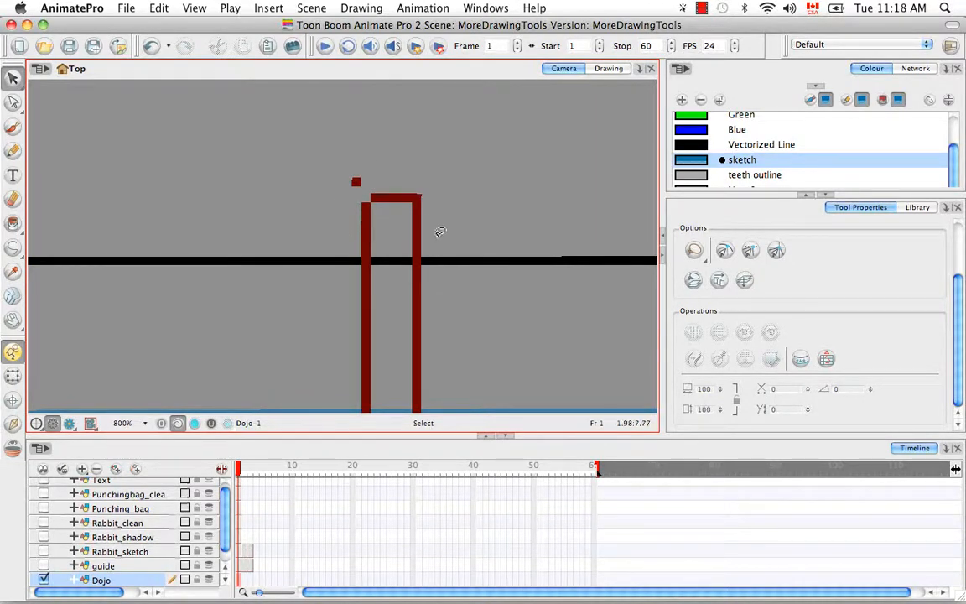
{"action": "key", "text": "super+z"}
{"action": "left_click", "coordinate": [457, 191]}
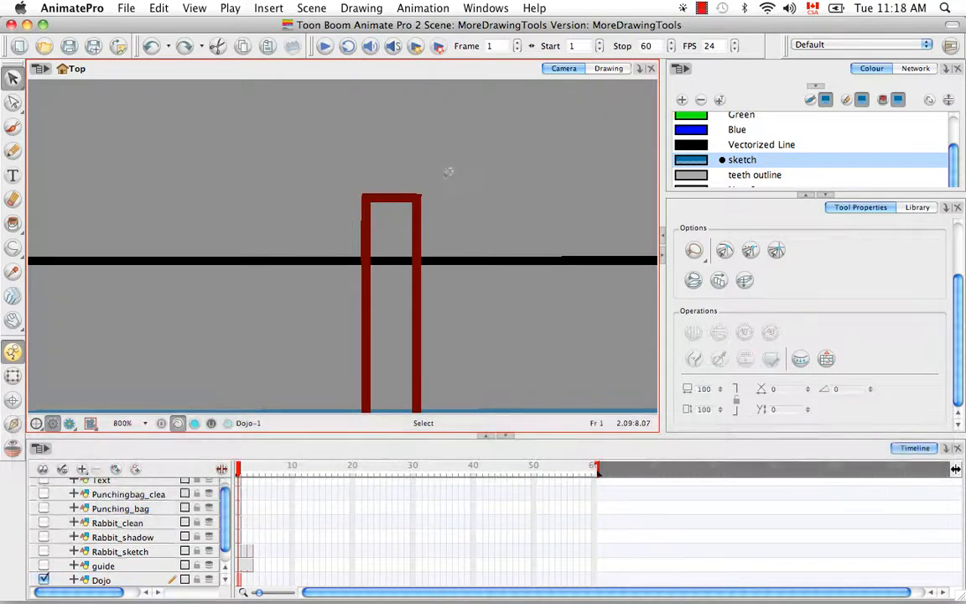
{"action": "mouse_move", "coordinate": [433, 165]}
{"action": "left_mouse_down"}
{"action": "mouse_move", "coordinate": [358, 228]}
{"action": "mouse_move", "coordinate": [438, 191]}
{"action": "left_mouse_up"}
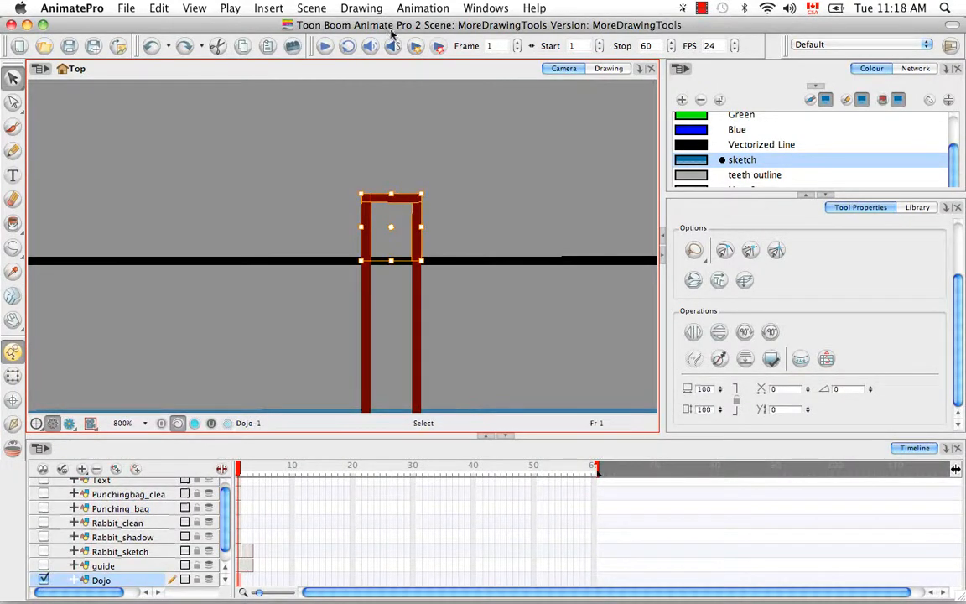
Apply Drawing > Optimize > Remove Extra Strokes to the red frame top.
{"action": "left_click", "coordinate": [363, 8]}
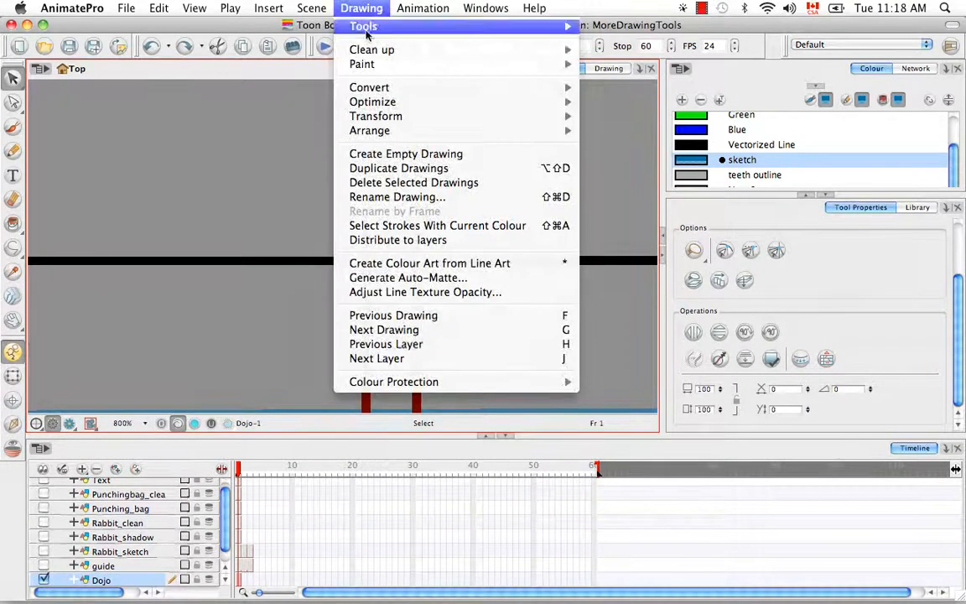
{"action": "mouse_move", "coordinate": [388, 107]}
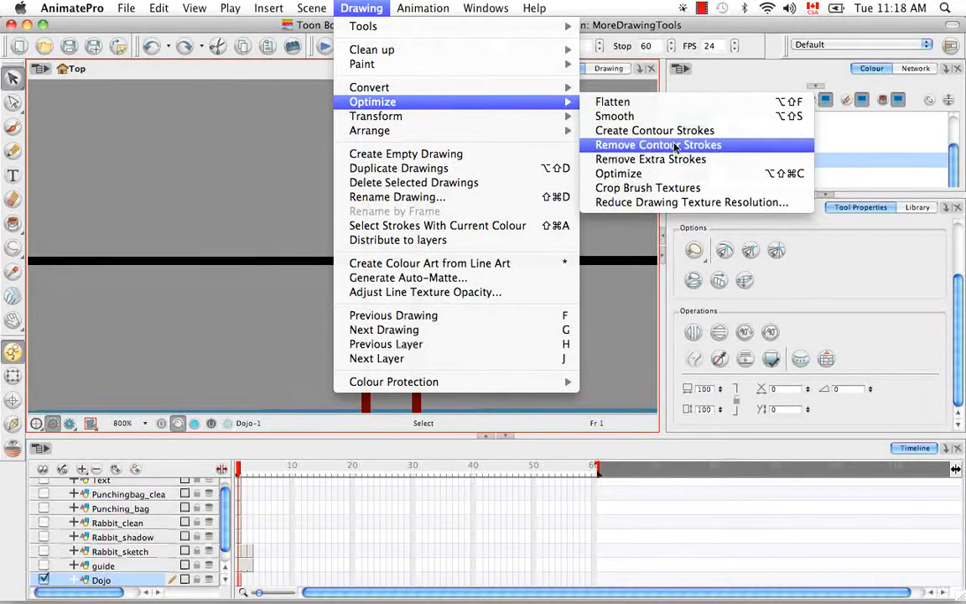
{"action": "left_click", "coordinate": [726, 164]}
{"action": "mouse_move", "coordinate": [494, 169]}
{"action": "left_mouse_down"}
{"action": "mouse_move", "coordinate": [351, 169]}
{"action": "mouse_move", "coordinate": [478, 144]}
{"action": "mouse_move", "coordinate": [451, 147]}
{"action": "left_mouse_up"}
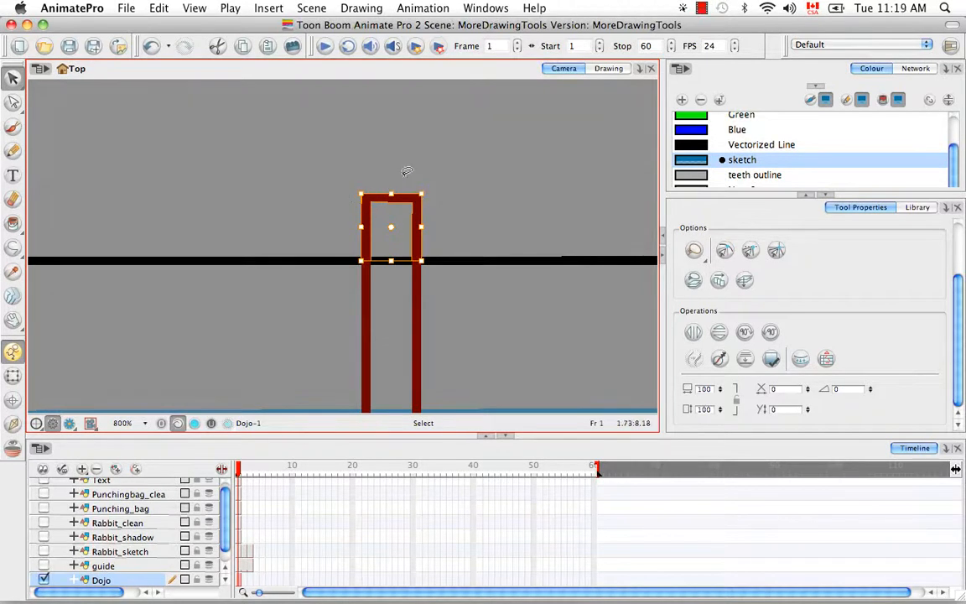
{"action": "left_click", "coordinate": [461, 174]}
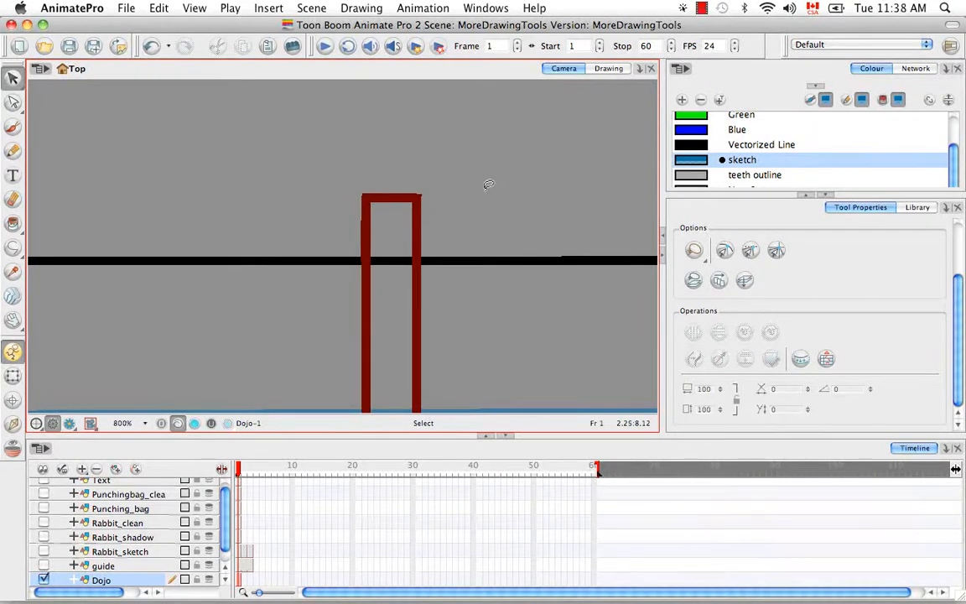
Show the Camera View toolbar and turn on the grid over the dojo drawing.
{"action": "left_click", "coordinate": [485, 10]}
{"action": "mouse_move", "coordinate": [510, 75]}
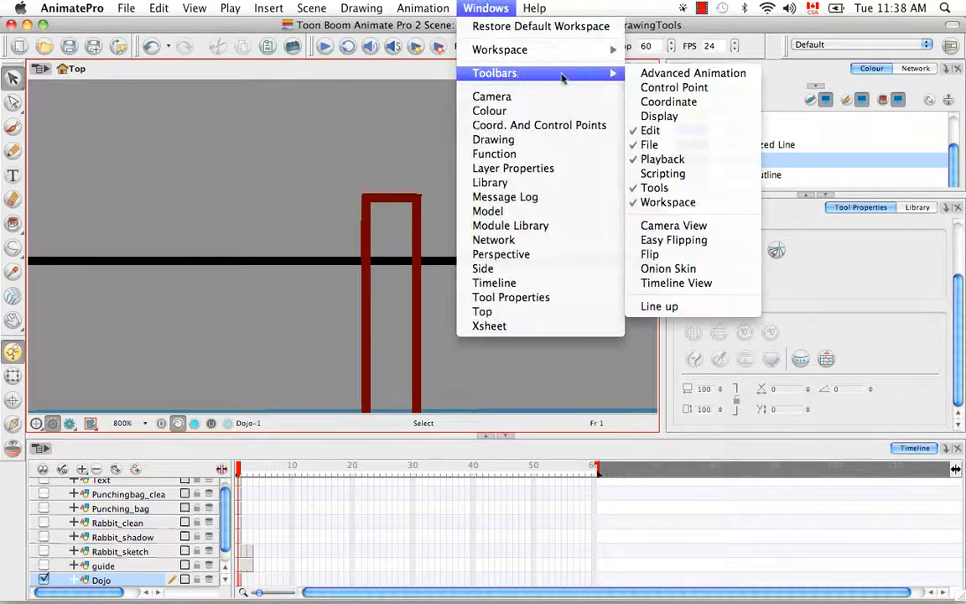
{"action": "left_click", "coordinate": [721, 227]}
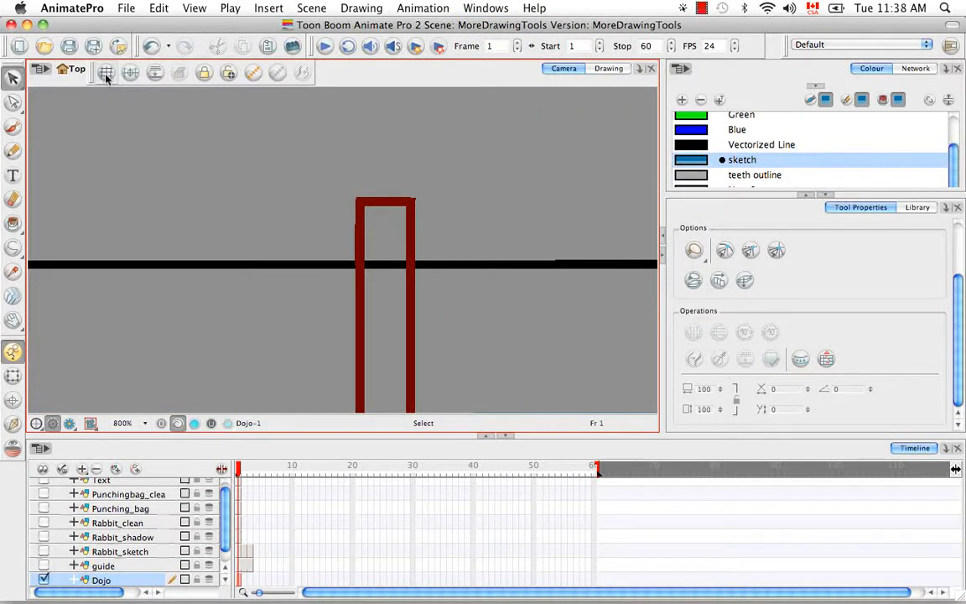
{"action": "left_click", "coordinate": [106, 74]}
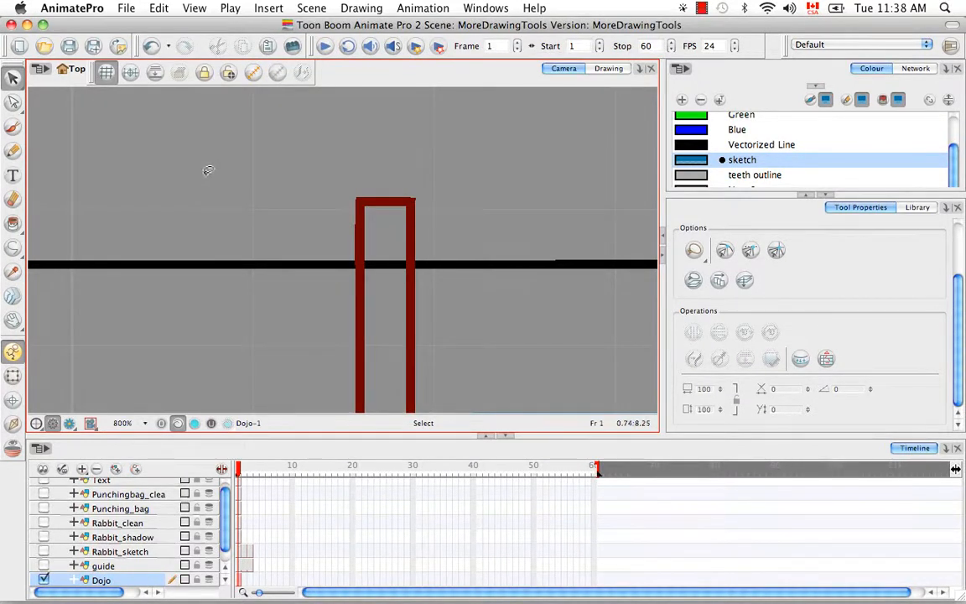
{"action": "left_click", "coordinate": [193, 9]}
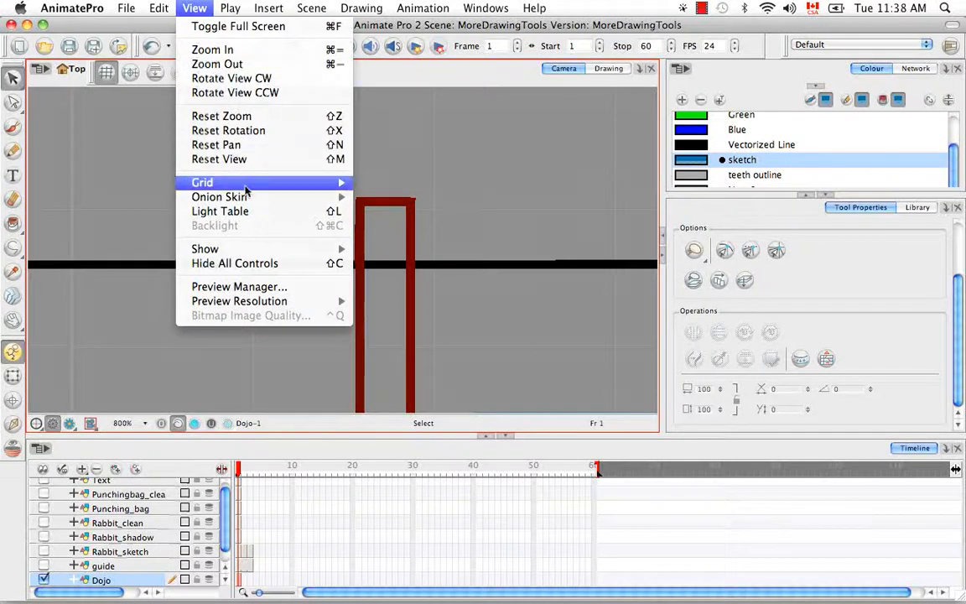
{"action": "mouse_move", "coordinate": [228, 178]}
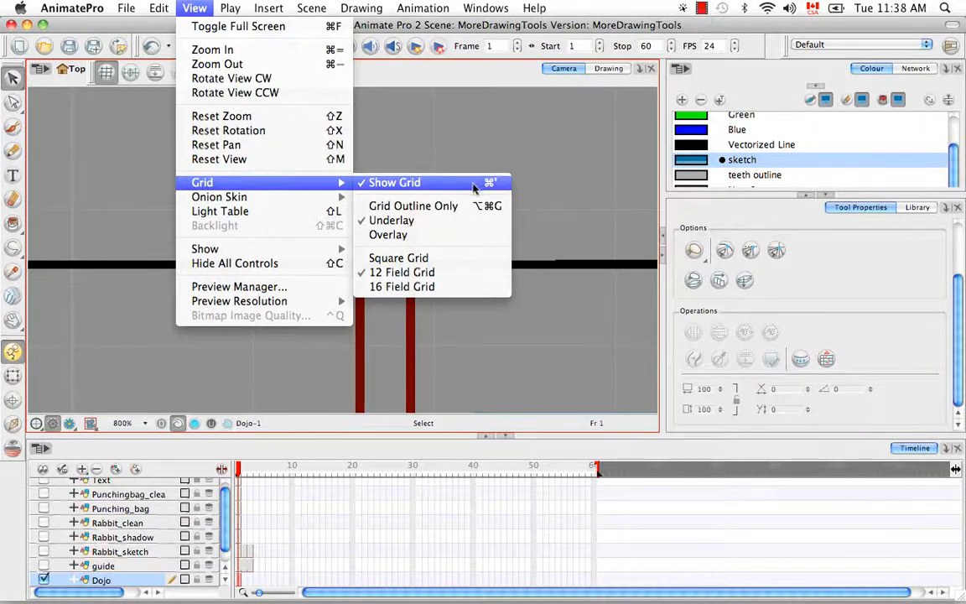
{"action": "left_click", "coordinate": [419, 234]}
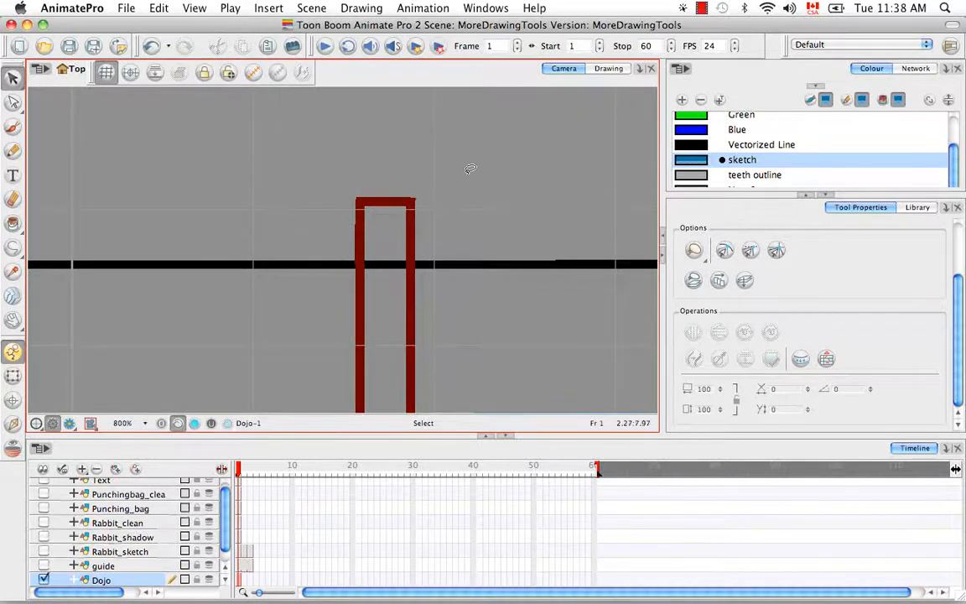
{"action": "left_click", "coordinate": [190, 8]}
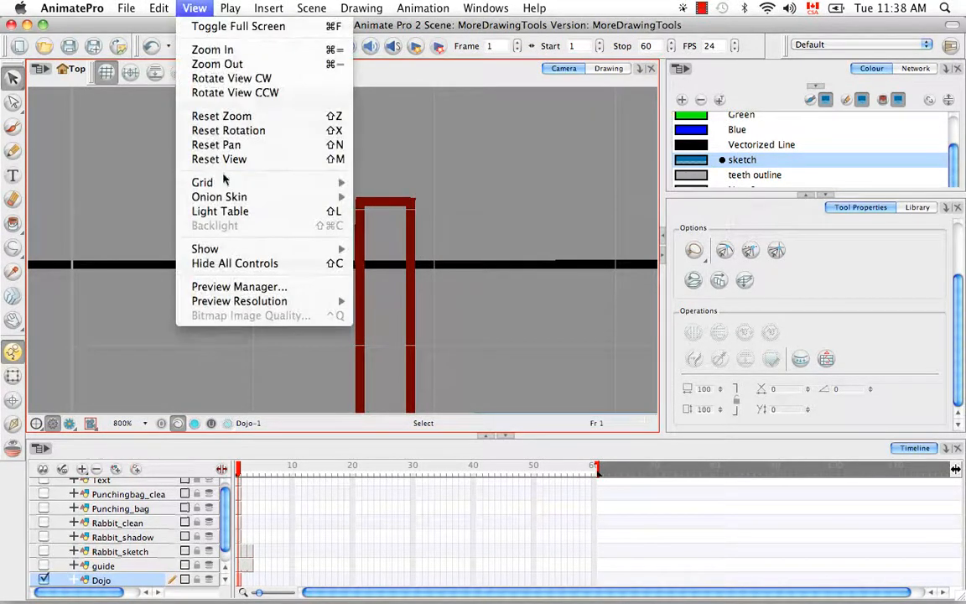
{"action": "mouse_move", "coordinate": [273, 183]}
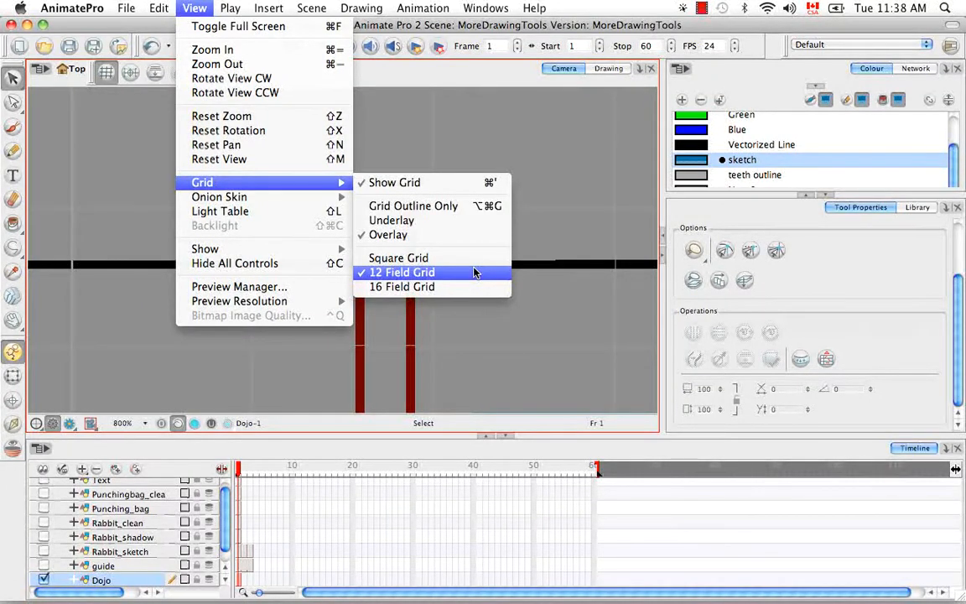
{"action": "left_click", "coordinate": [405, 257]}
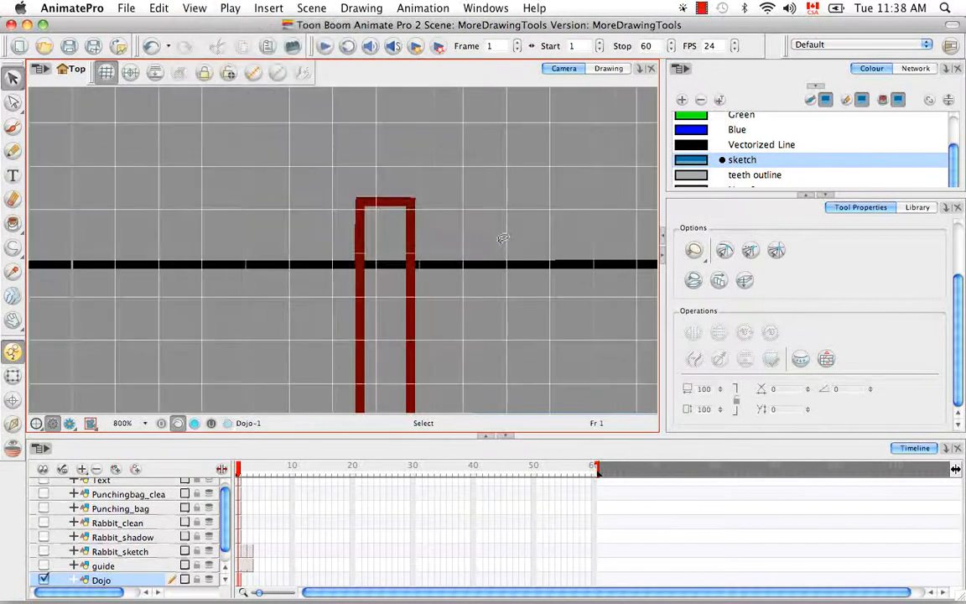
{"action": "left_click", "coordinate": [194, 10]}
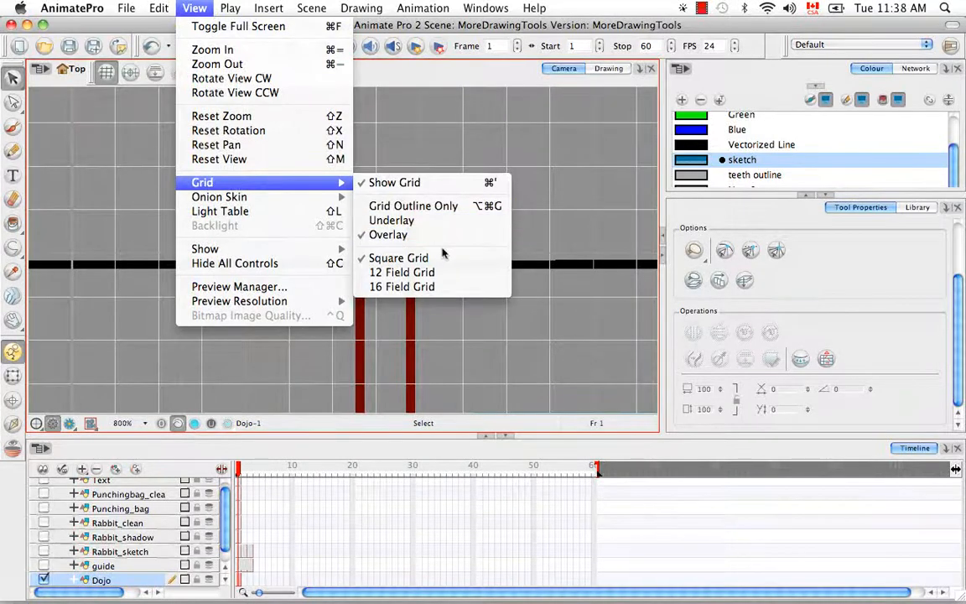
{"action": "left_click", "coordinate": [401, 273]}
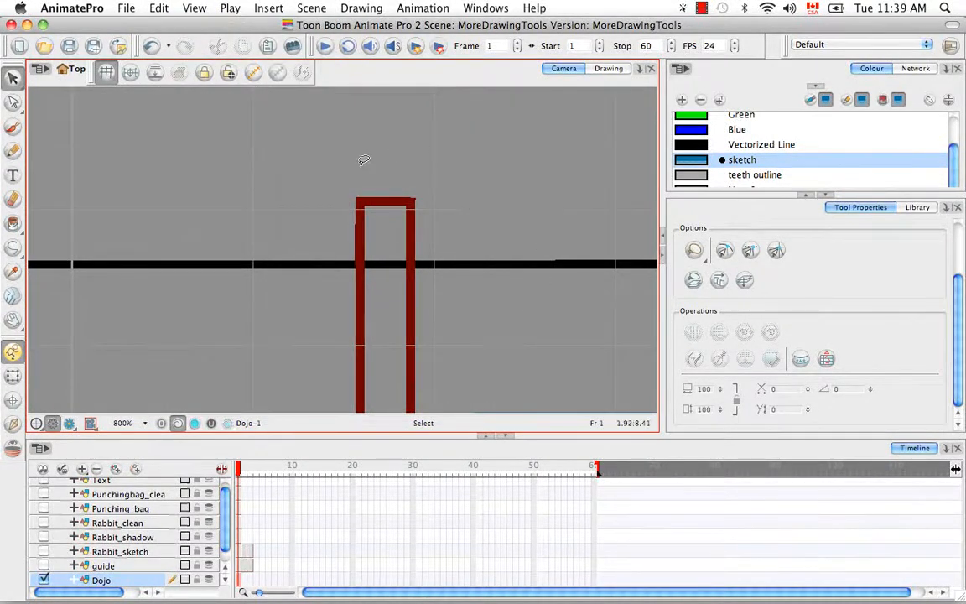
Inspect the perspective grid drawing in the Drawing view, zooming and panning around the post tops.
{"action": "left_click", "coordinate": [609, 69]}
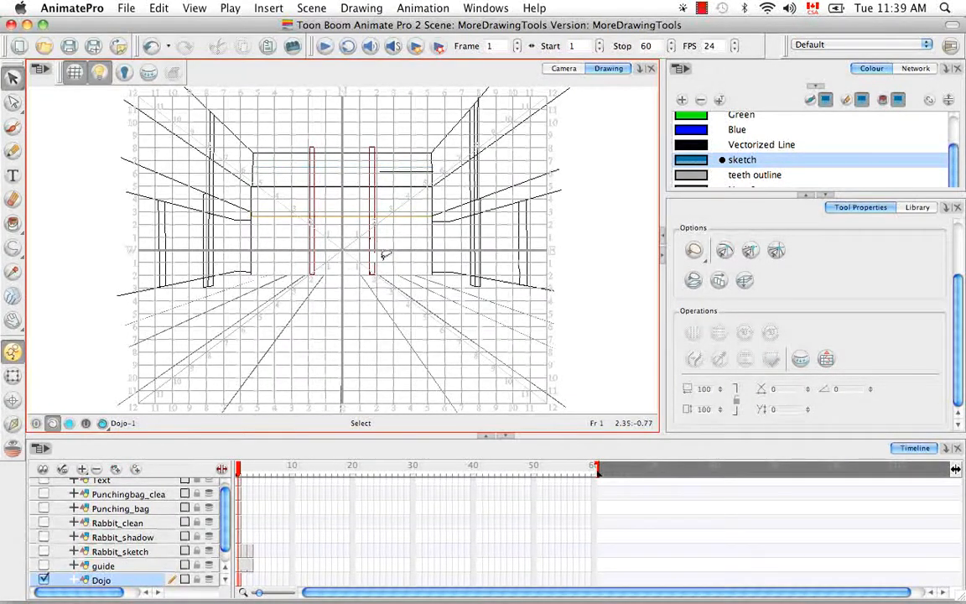
{"action": "key", "text": "super+equal"}
{"action": "key", "text": "super+equal"}
{"action": "key", "text": "super+equal"}
{"action": "key", "text": "space"}
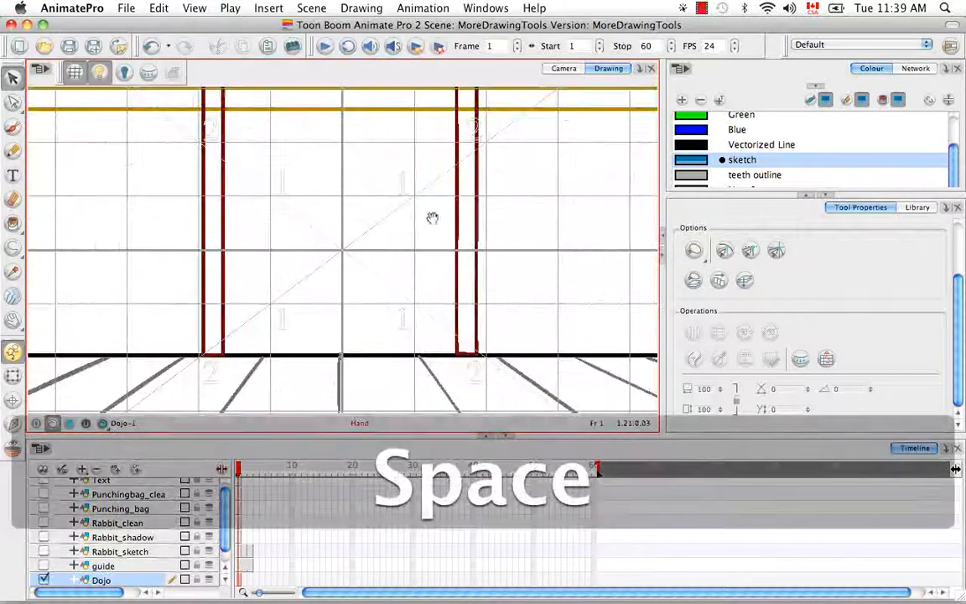
{"action": "left_click_drag", "start_coordinate": [432, 218], "coordinate": [436, 394]}
{"action": "left_click_drag", "start_coordinate": [457, 203], "coordinate": [415, 385]}
{"action": "left_click_drag", "start_coordinate": [443, 279], "coordinate": [446, 217]}
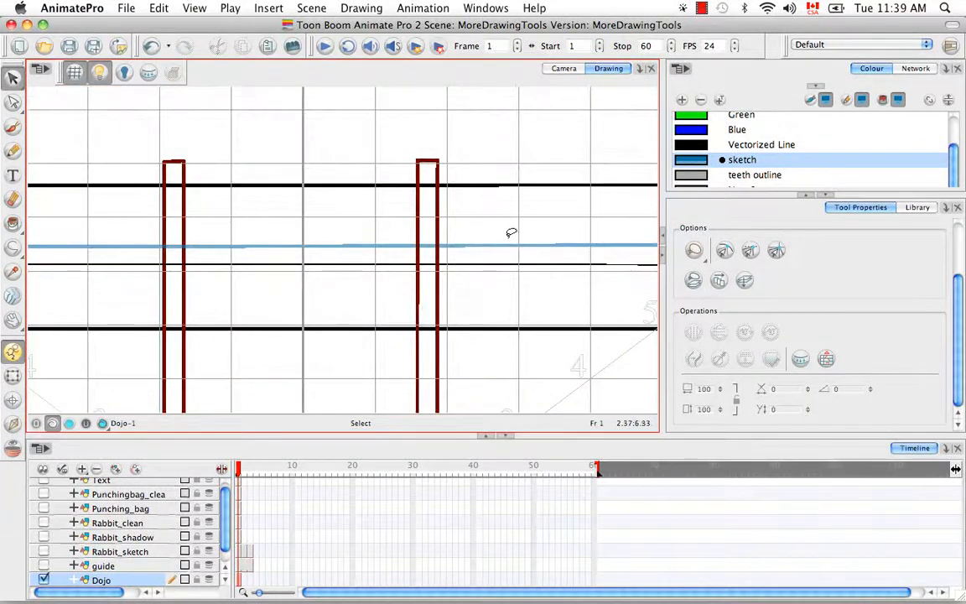
{"action": "key", "text": "super+minus"}
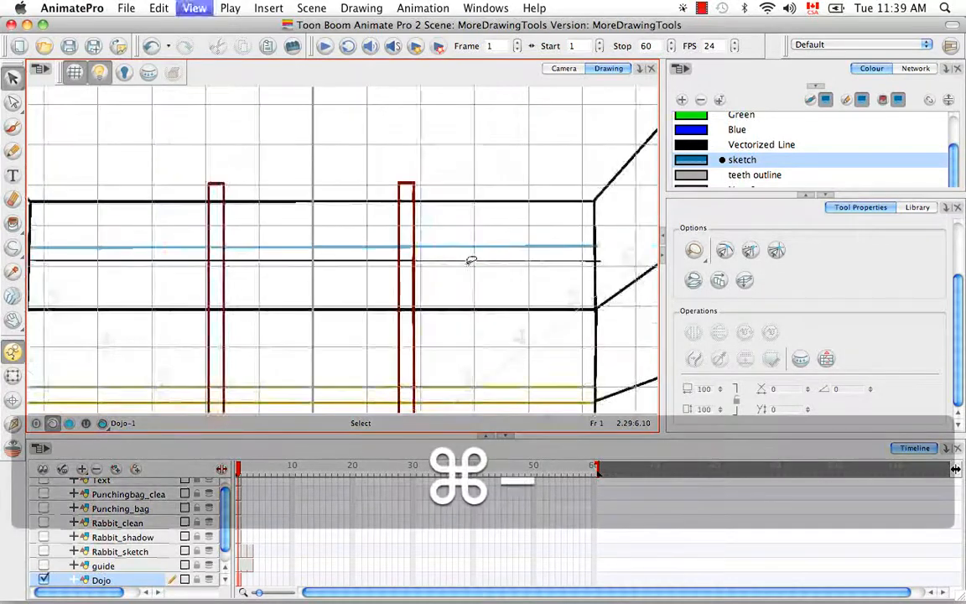
{"action": "key", "text": "super+minus"}
{"action": "key", "text": "super+minus"}
{"action": "left_click_drag", "start_coordinate": [424, 315], "coordinate": [476, 249]}
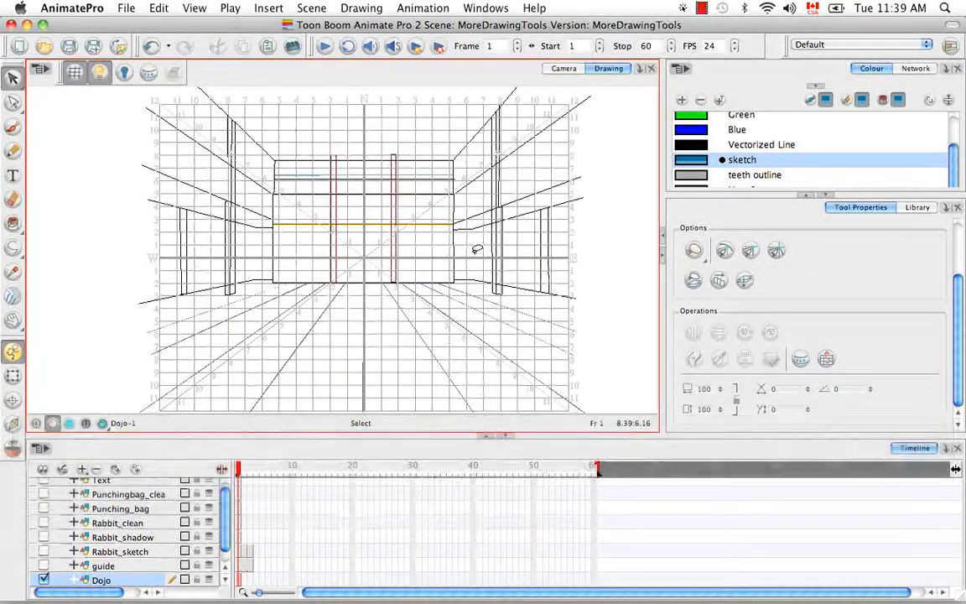
Back in the Camera view, reset the view with Shift+M and switch the grid off.
{"action": "left_click", "coordinate": [564, 69]}
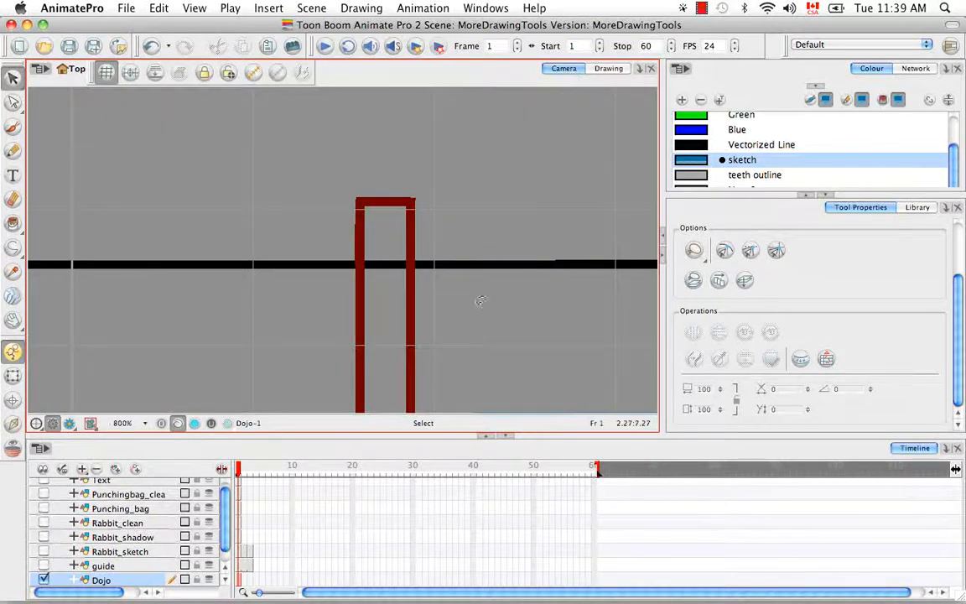
{"action": "key", "text": "shift+m"}
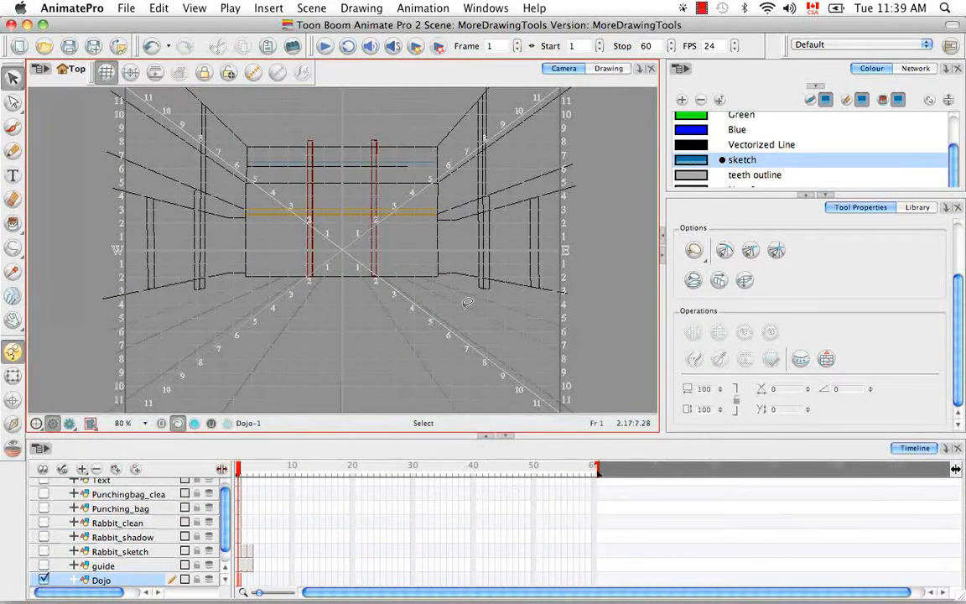
{"action": "left_click", "coordinate": [114, 74]}
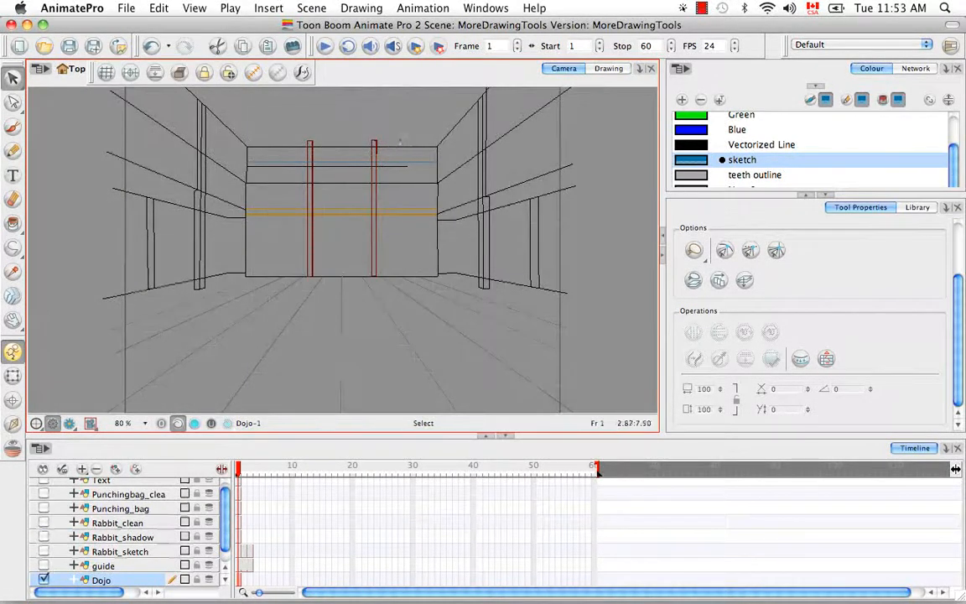
Zoom in on the posts and group the right red post's lines with Cmd+G.
{"action": "key", "text": "super+equal"}
{"action": "key", "text": "super+equal"}
{"action": "key", "text": "super+equal"}
{"action": "key", "text": "super+equal"}
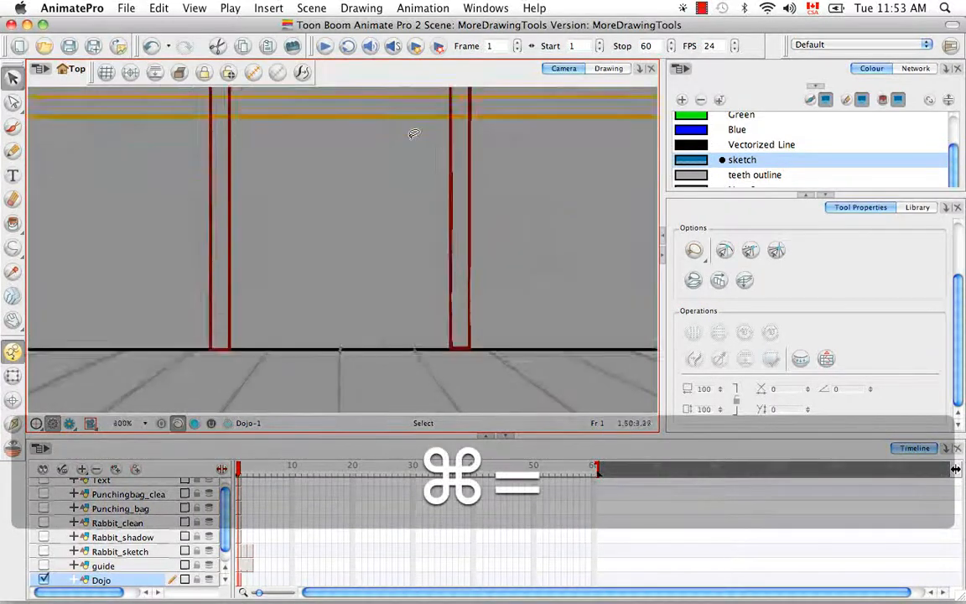
{"action": "key", "text": "space"}
{"action": "left_click_drag", "start_coordinate": [413, 134], "coordinate": [416, 291]}
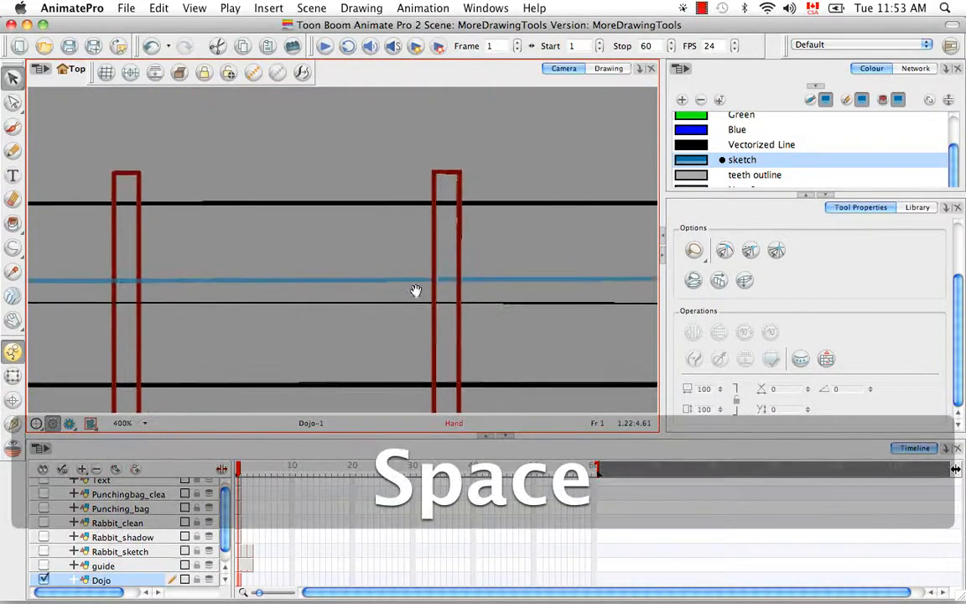
{"action": "left_click", "coordinate": [437, 233]}
{"action": "left_click", "coordinate": [492, 226]}
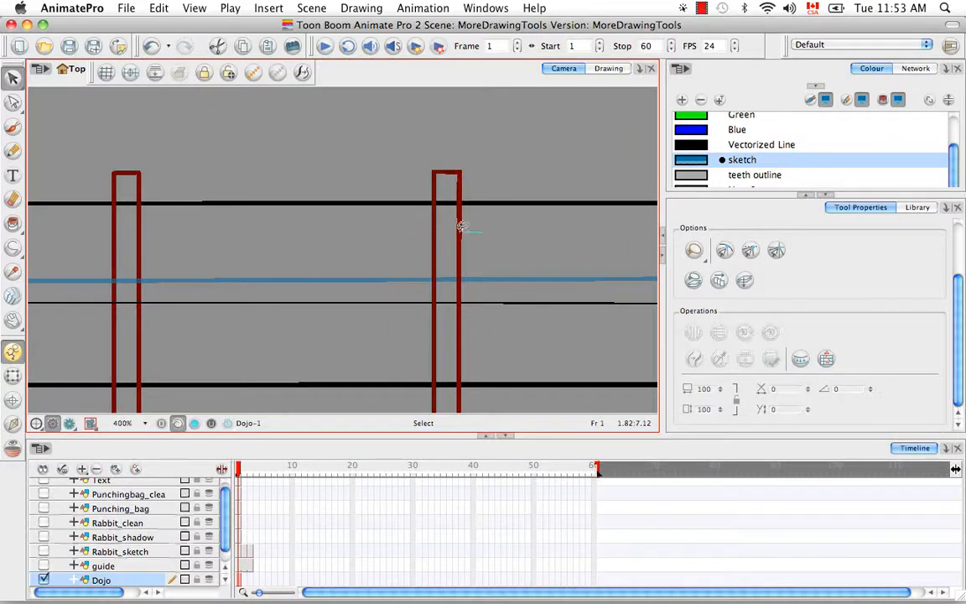
{"action": "left_click", "coordinate": [461, 227]}
{"action": "left_click", "coordinate": [422, 240]}
{"action": "left_click", "coordinate": [433, 215]}
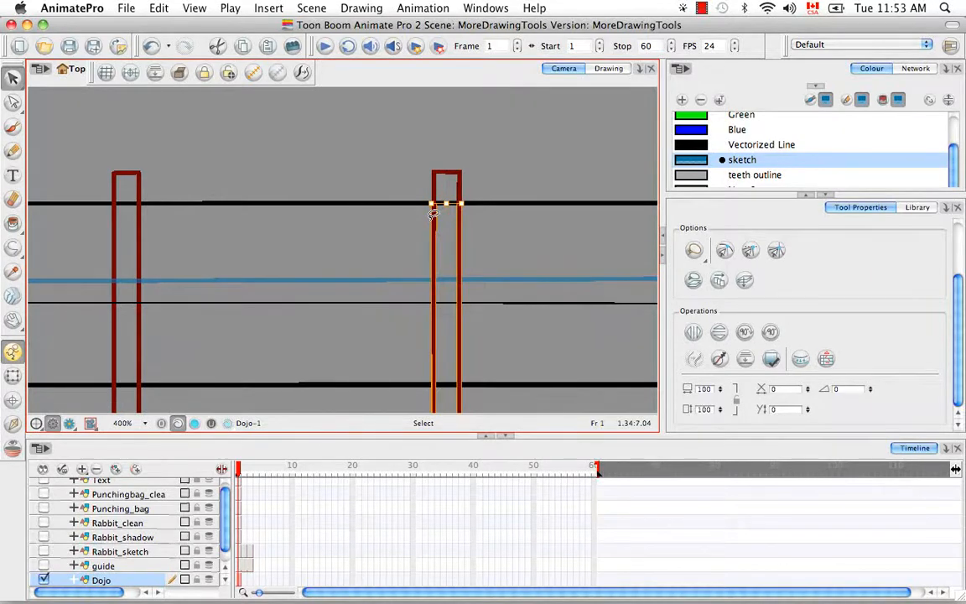
{"action": "key", "text": "super+g"}
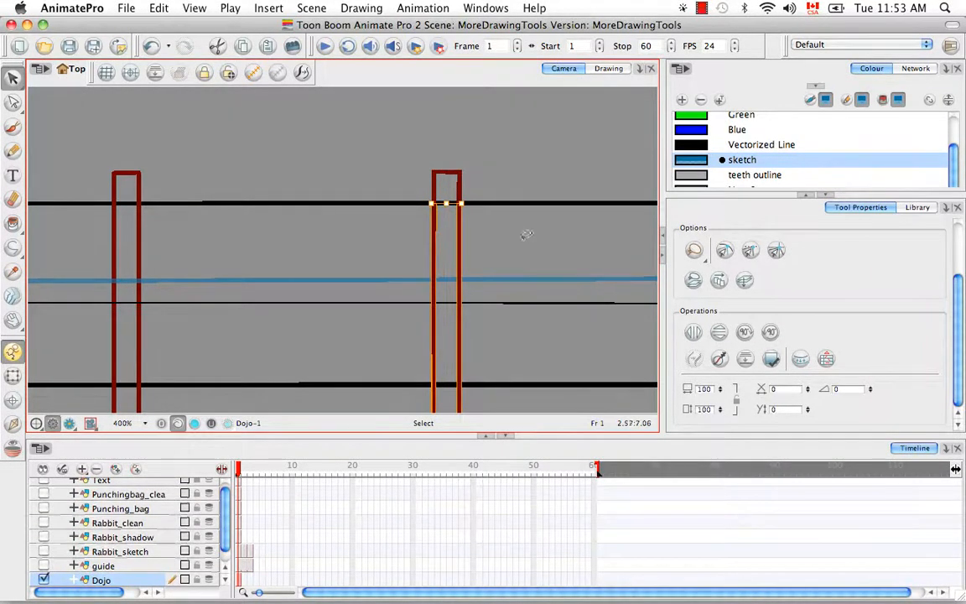
Select the grouped right post, try skewing its bottom leftward, then undo so it stands upright.
{"action": "left_click", "coordinate": [517, 239]}
{"action": "left_click", "coordinate": [460, 233]}
{"action": "left_click", "coordinate": [517, 237]}
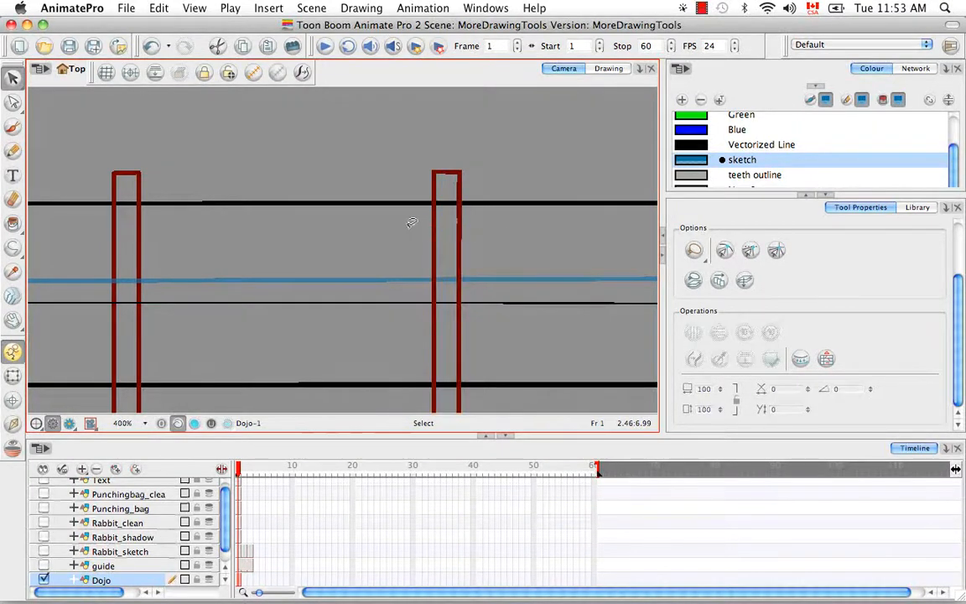
{"action": "left_click_drag", "start_coordinate": [411, 223], "coordinate": [493, 241]}
{"action": "left_click", "coordinate": [500, 240]}
{"action": "left_click_drag", "start_coordinate": [483, 245], "coordinate": [410, 227]}
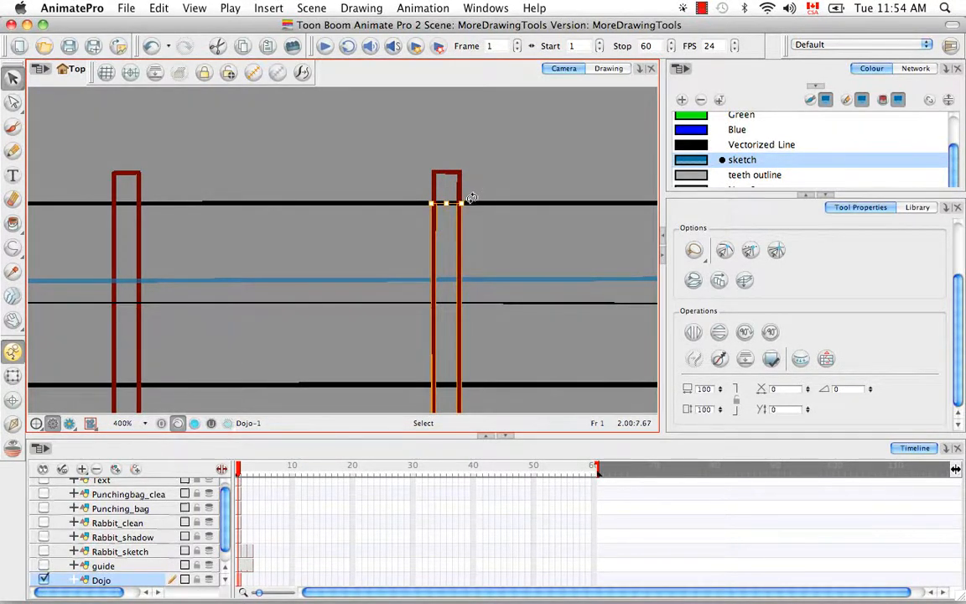
{"action": "left_click_drag", "start_coordinate": [471, 198], "coordinate": [437, 254]}
{"action": "left_click", "coordinate": [501, 238]}
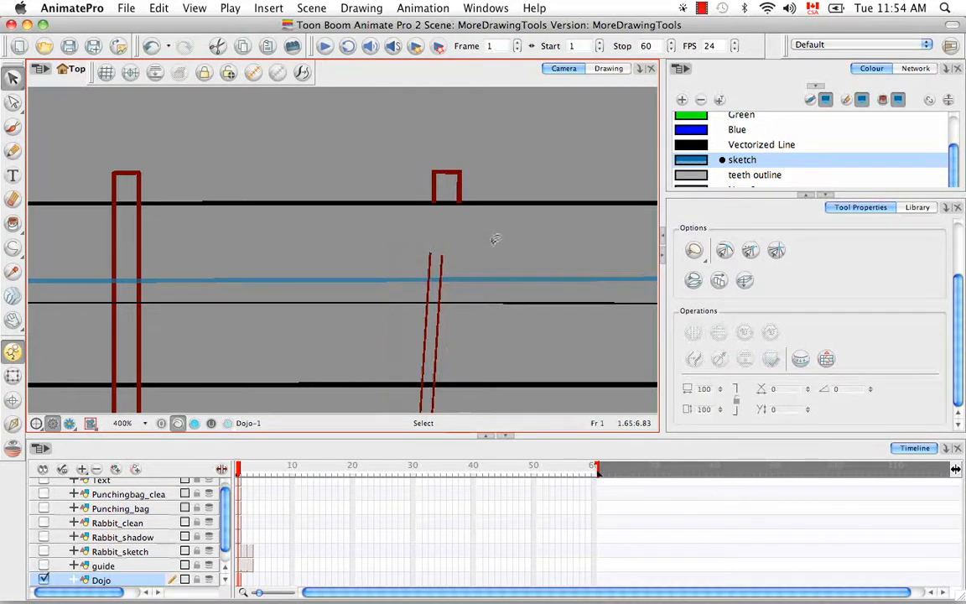
{"action": "left_click", "coordinate": [429, 260]}
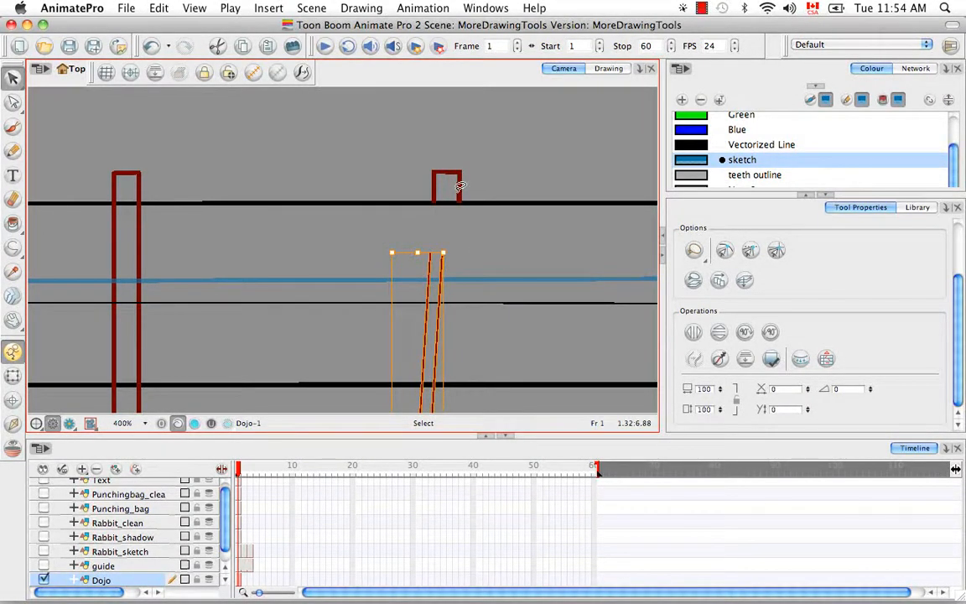
{"action": "key", "text": "super+z"}
{"action": "key", "text": "super+z"}
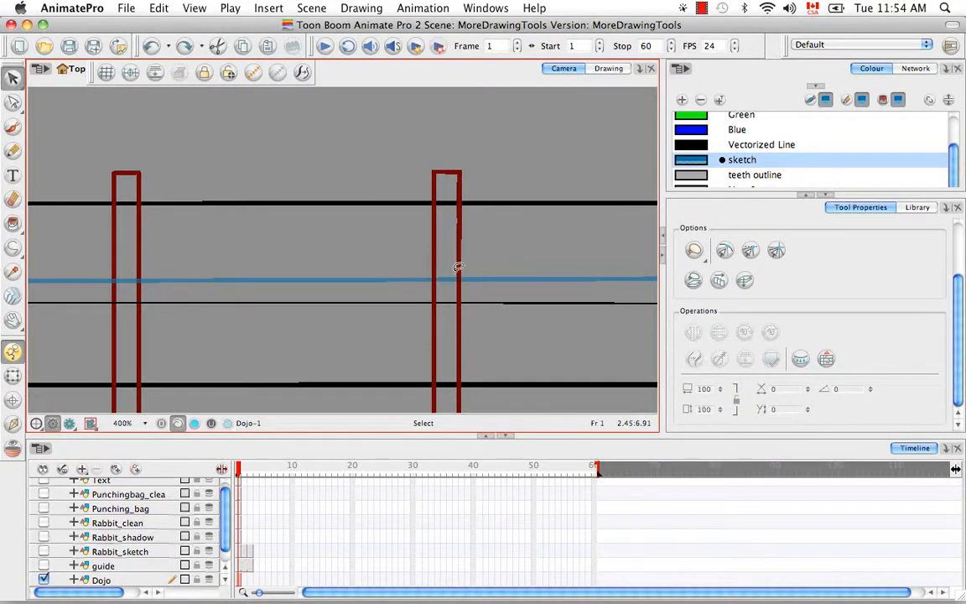
Group Rabbit_clean, Rabbit_shadow and Rabbit_sketch with Edit > Group > Group Selected Layers.
{"action": "left_click", "coordinate": [151, 525]}
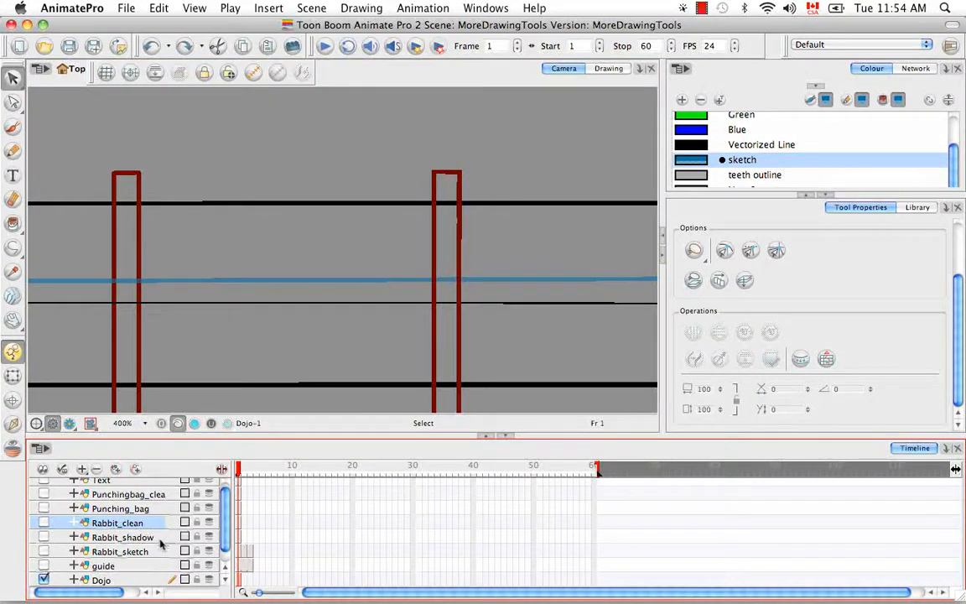
{"action": "left_click", "coordinate": [160, 551], "text": "shift"}
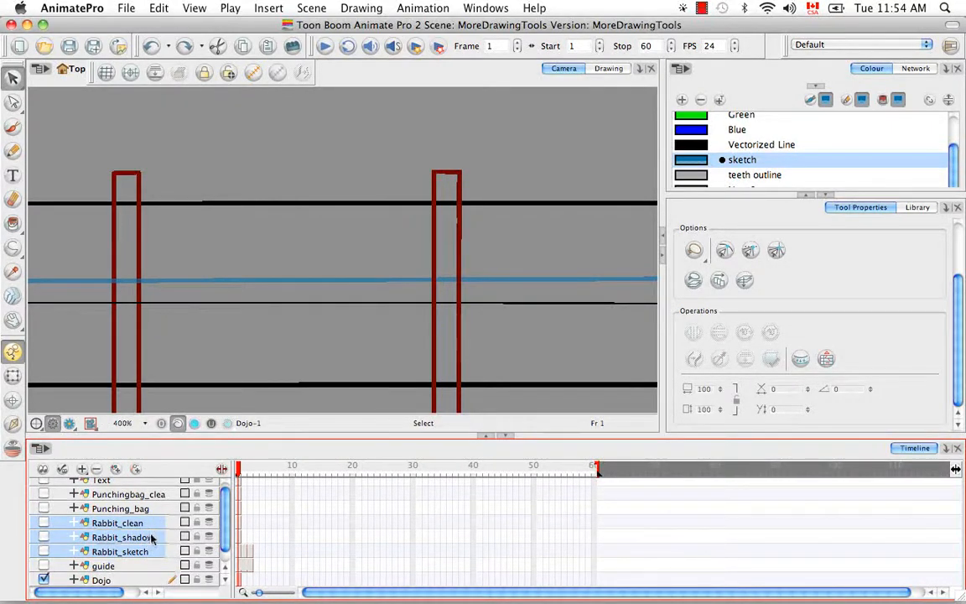
{"action": "left_click", "coordinate": [160, 10]}
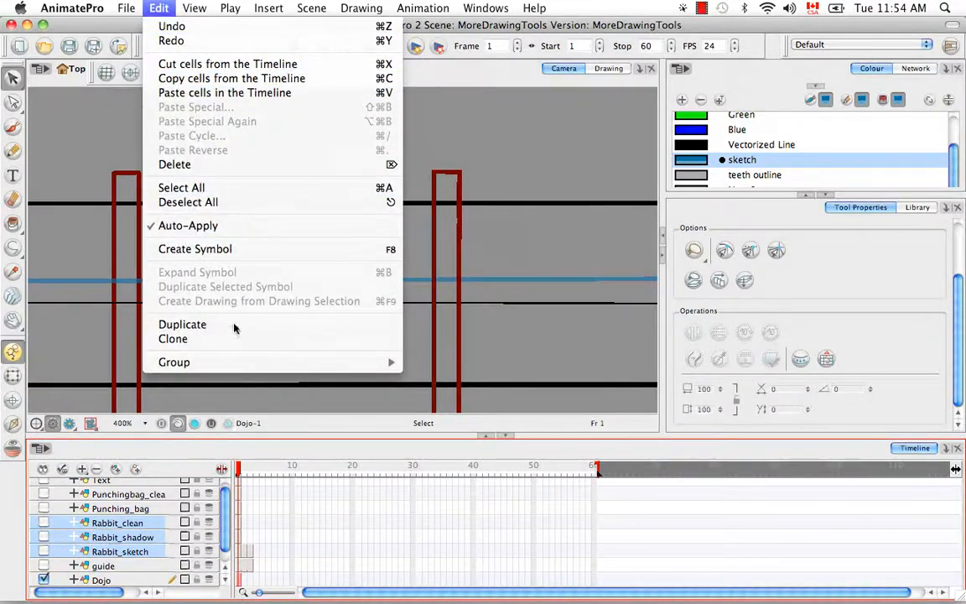
{"action": "mouse_move", "coordinate": [248, 365]}
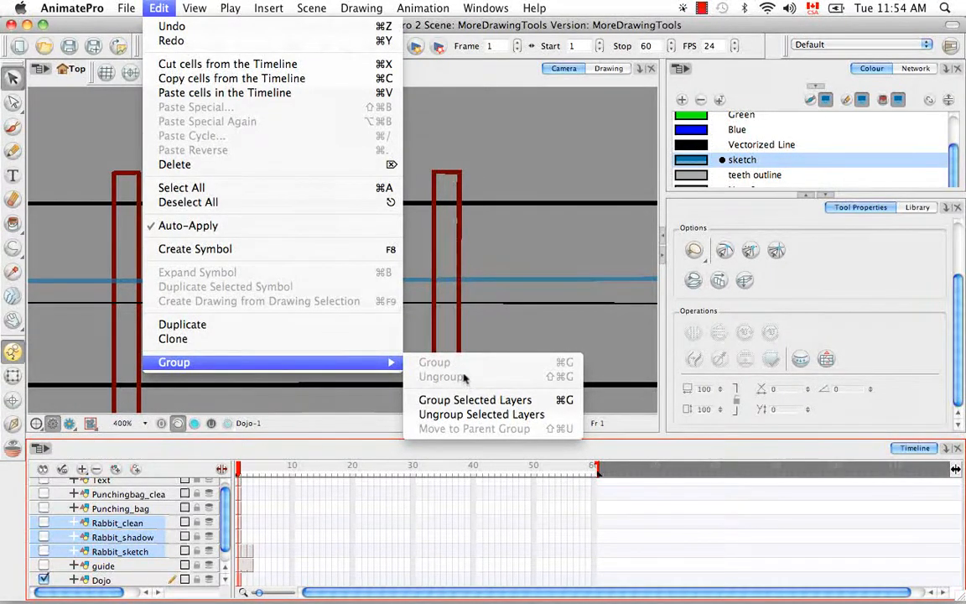
{"action": "left_click", "coordinate": [557, 402]}
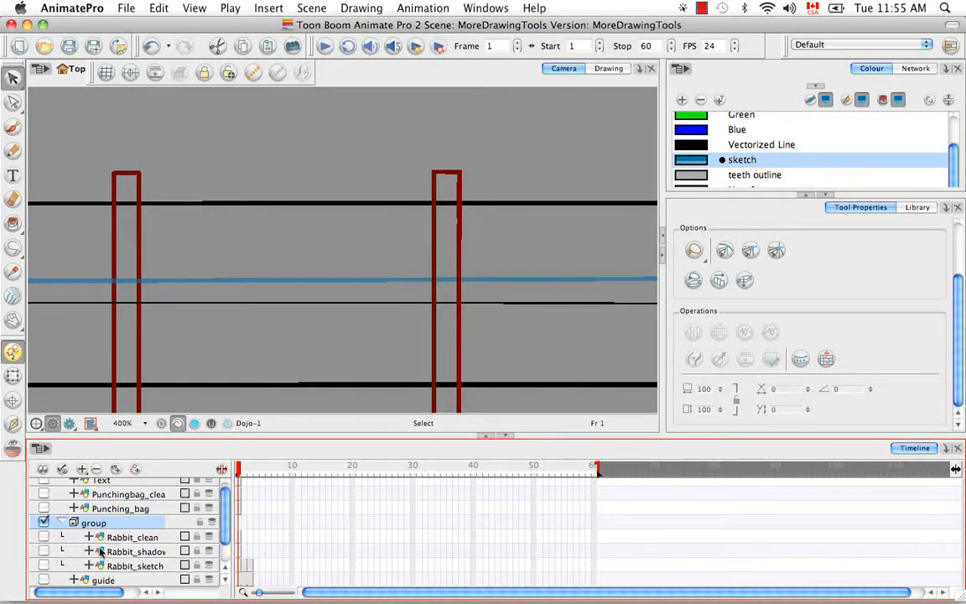
Expand the new 'group' layer to show the three rabbit layers inside it.
{"action": "left_click", "coordinate": [64, 523]}
{"action": "left_click", "coordinate": [62, 530]}
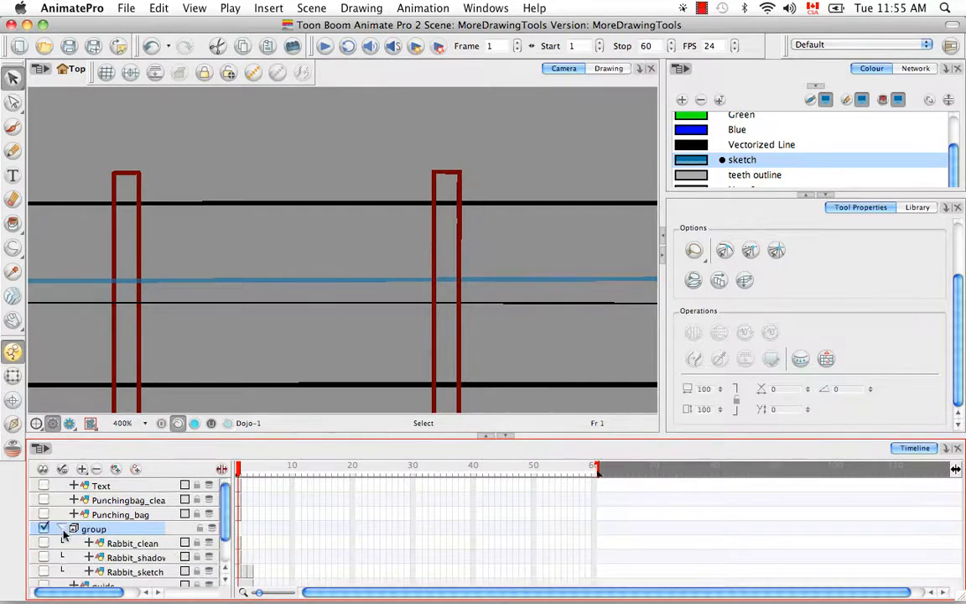
{"action": "left_click", "coordinate": [63, 529]}
{"action": "left_click", "coordinate": [62, 530]}
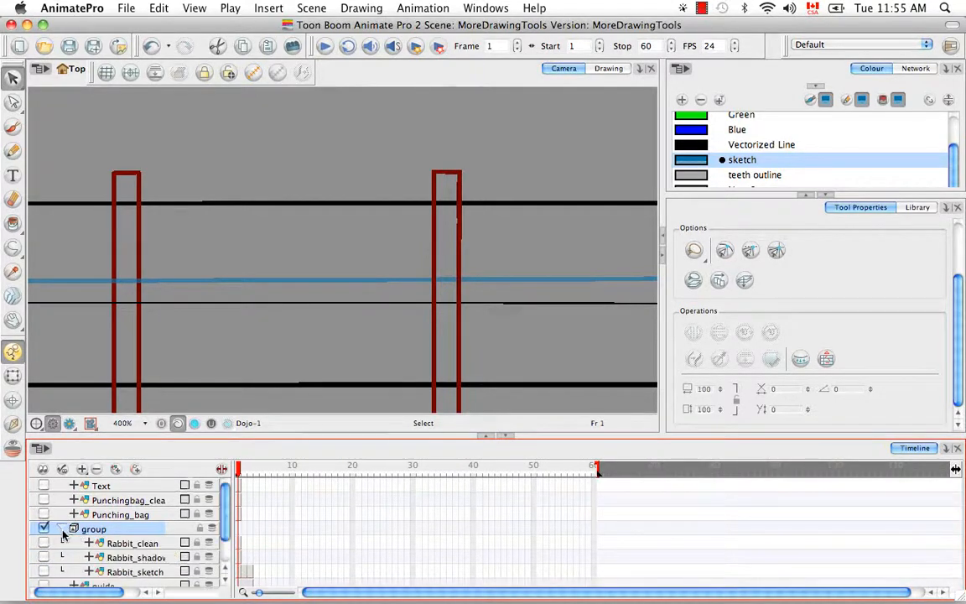